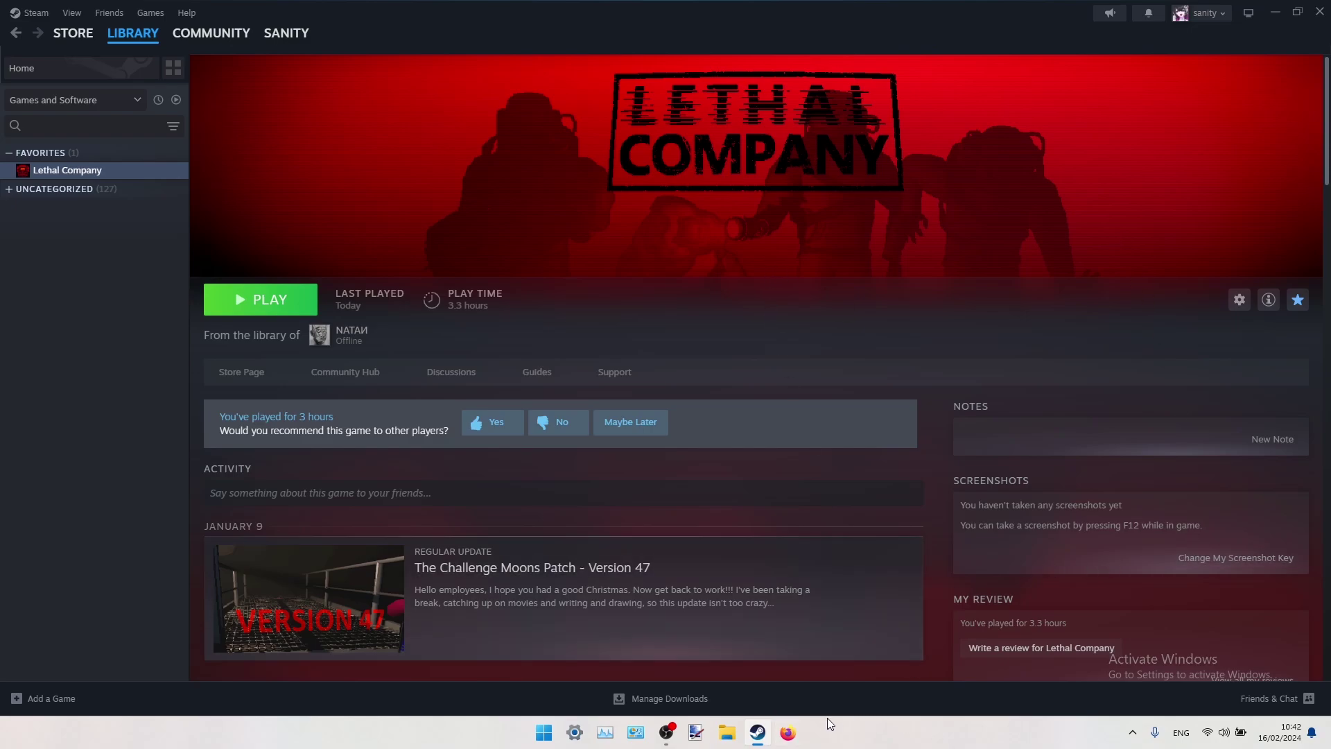
- Switch to Firefox, search the web for "lethal company mods", and open Thunderstore's Lethal Company Mod Database
{"action": "left_click", "coordinate": [788, 733]}
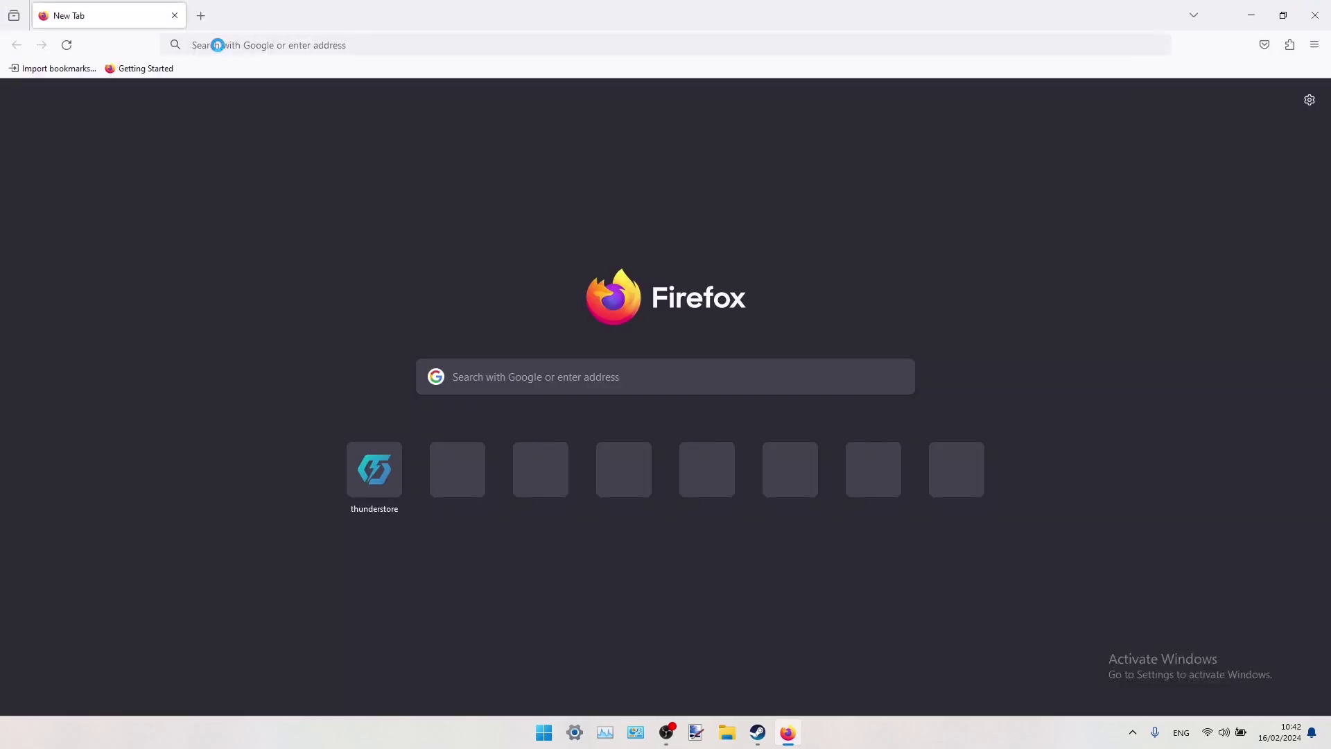
{"action": "left_click", "coordinate": [217, 44]}
{"action": "type", "text": "l"}
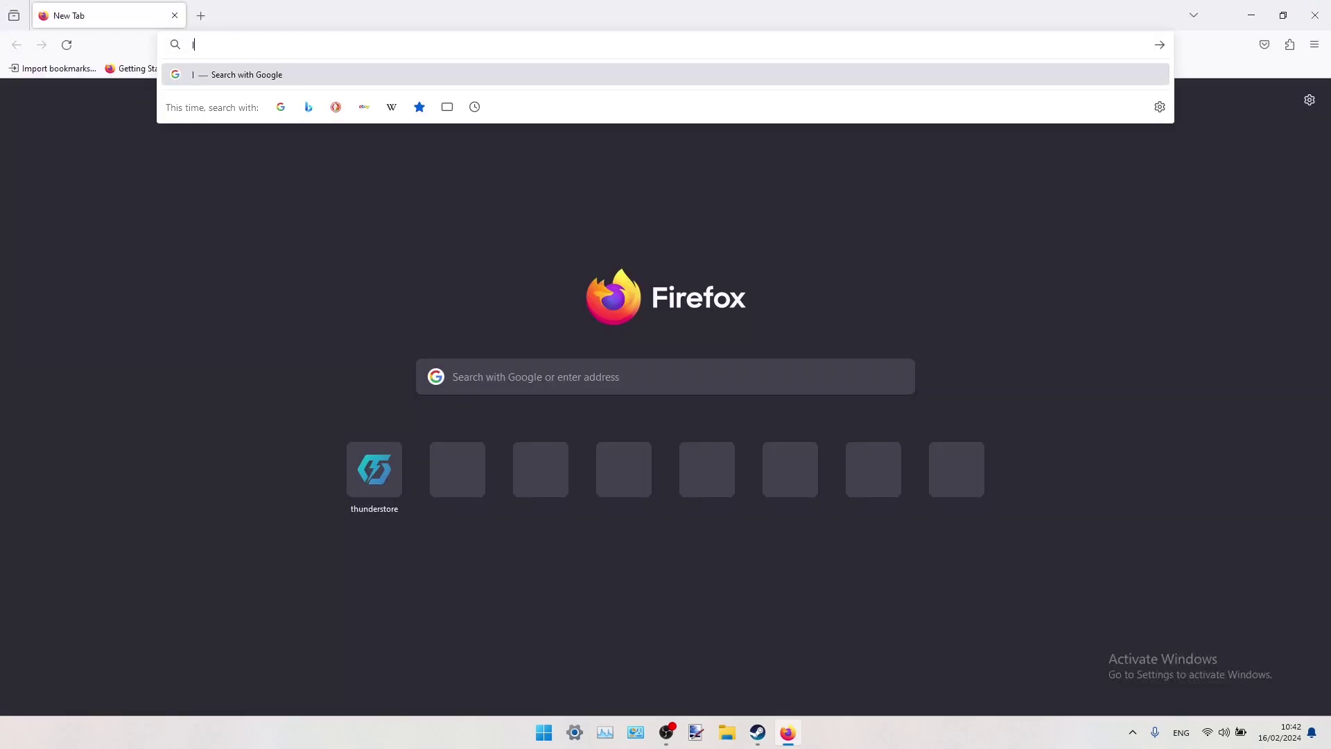
{"action": "type", "text": "etha"}
{"action": "key", "text": "Down"}
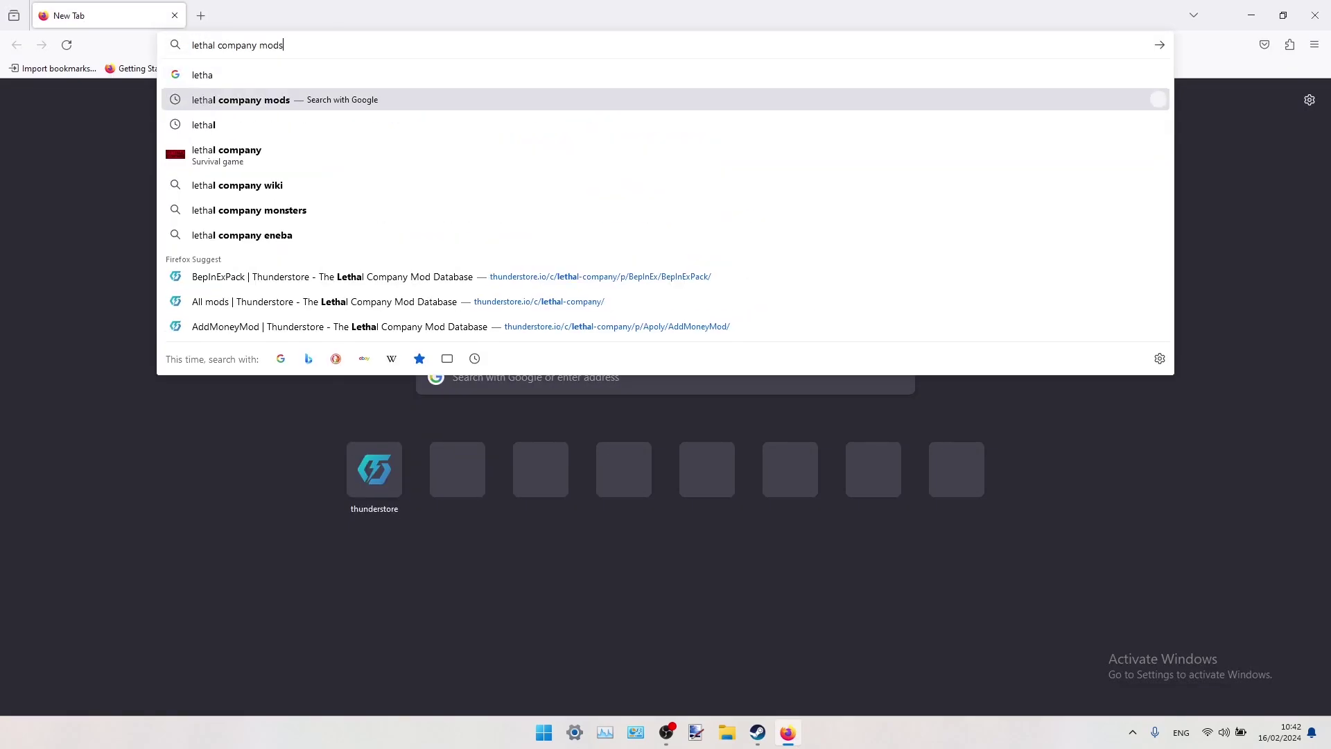
{"action": "key", "text": "Return"}
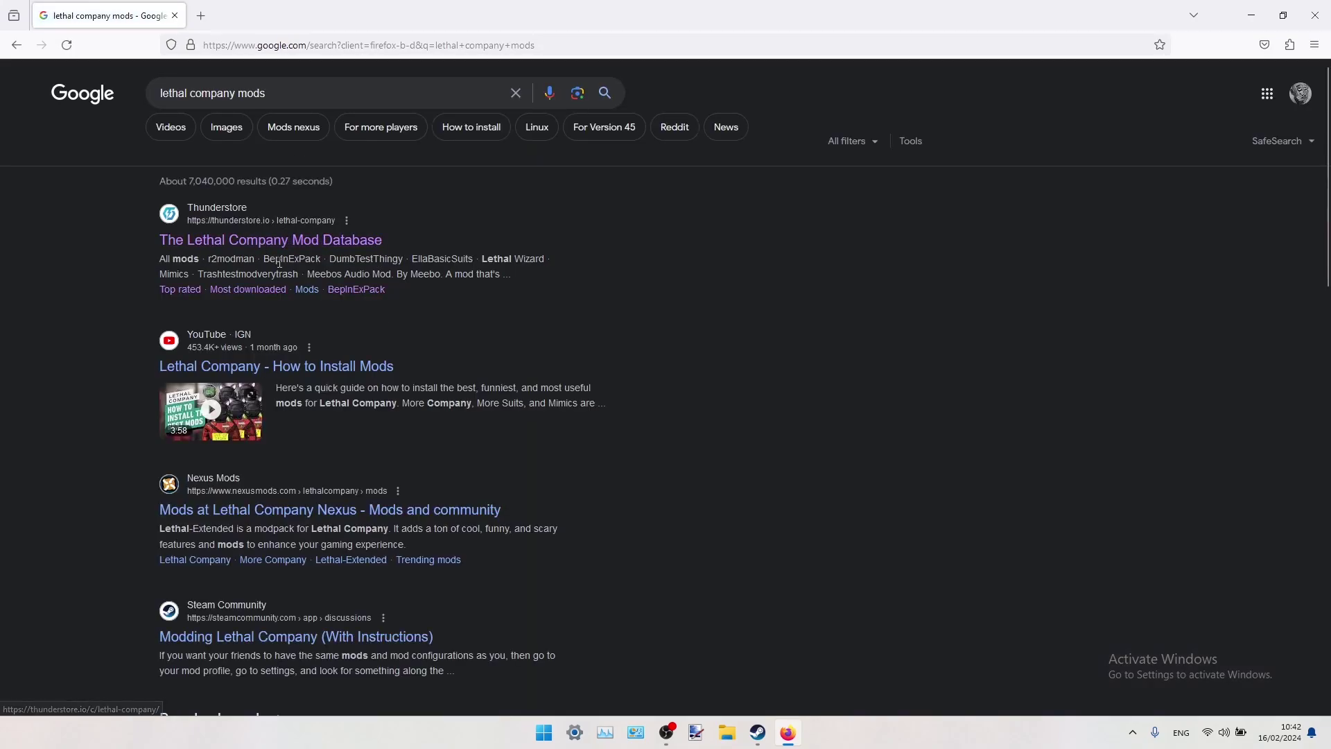
{"action": "left_click", "coordinate": [262, 243]}
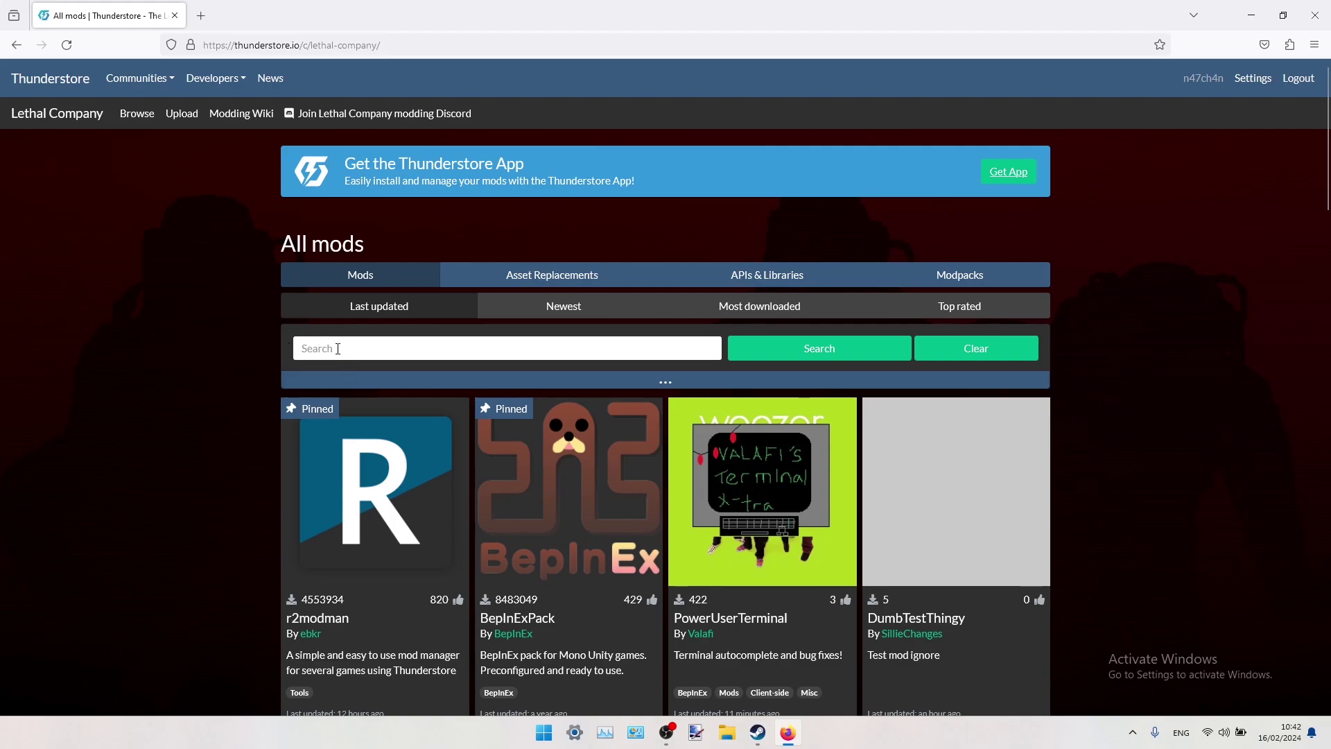
- Search the mod database for "hdlethalcompany" and open the HDLethalCompany mod page in a new tab
{"action": "left_click", "coordinate": [359, 349]}
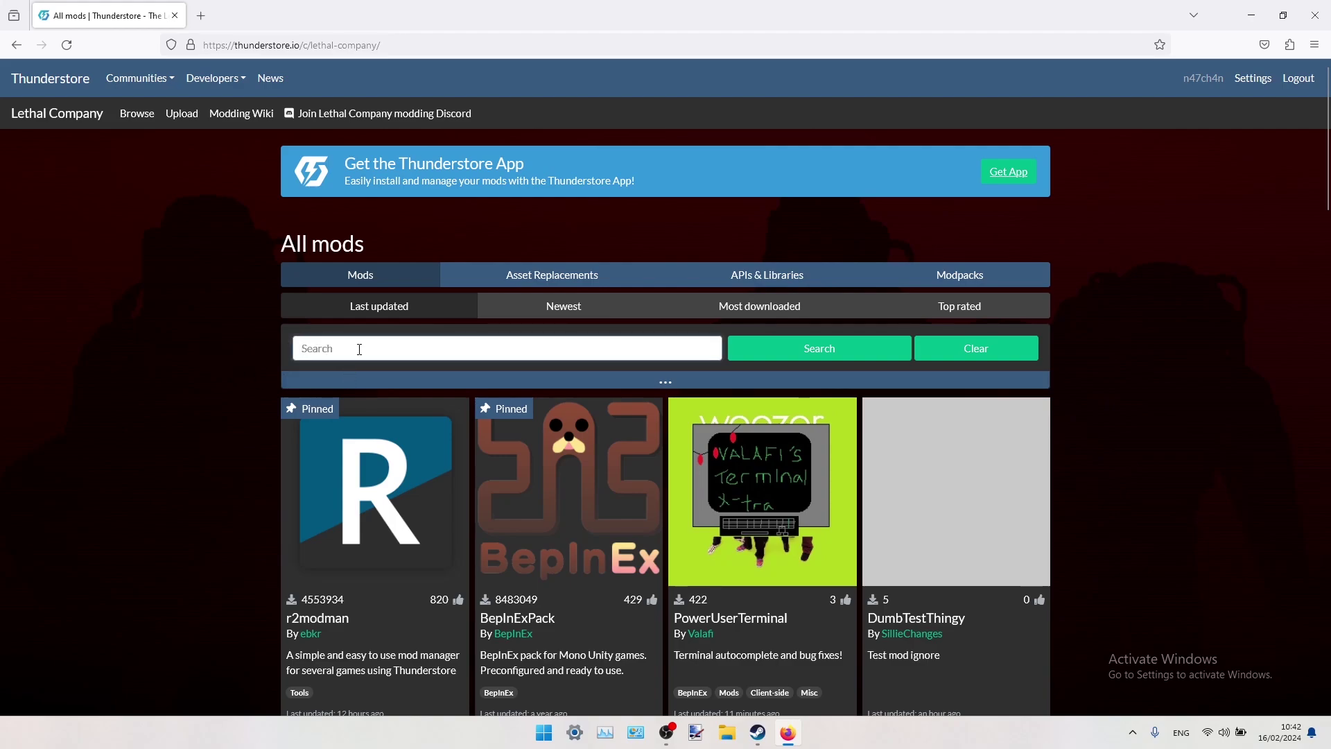
{"action": "type", "text": "hd"}
{"action": "key", "text": "Down"}
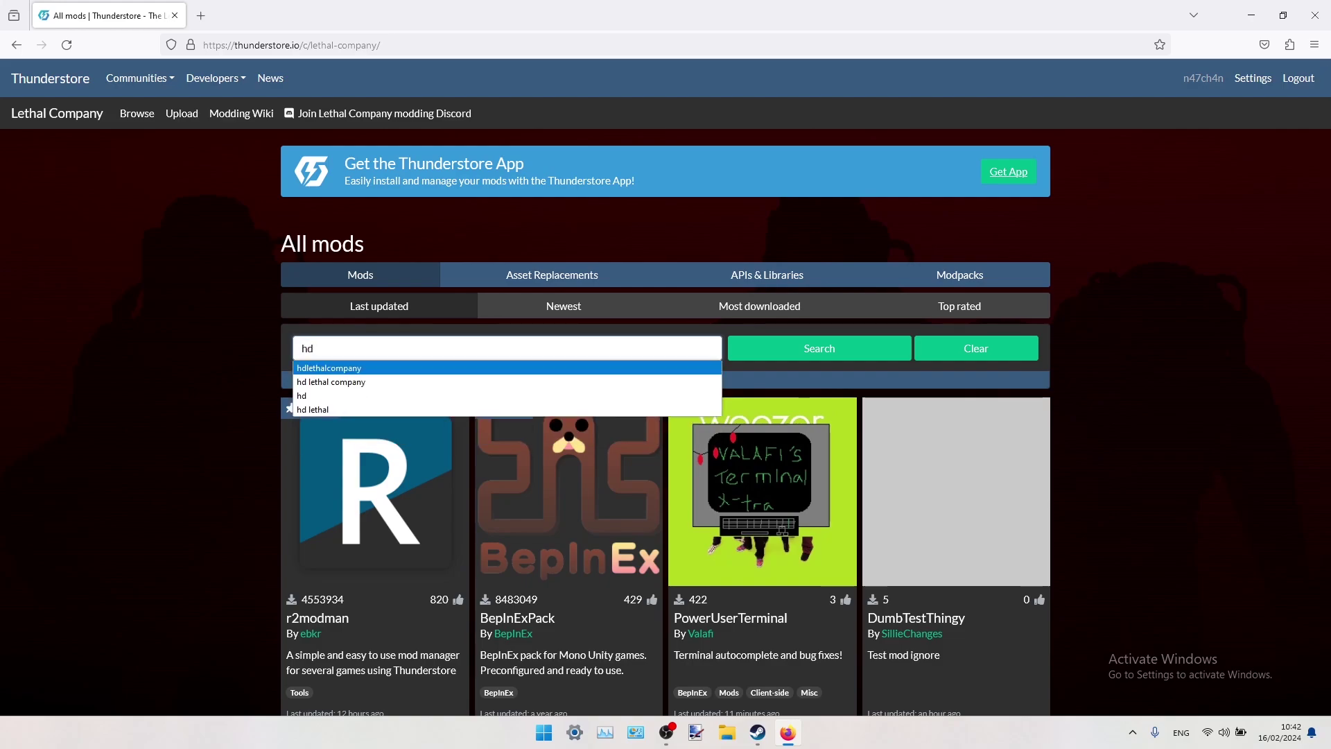
{"action": "key", "text": "Return"}
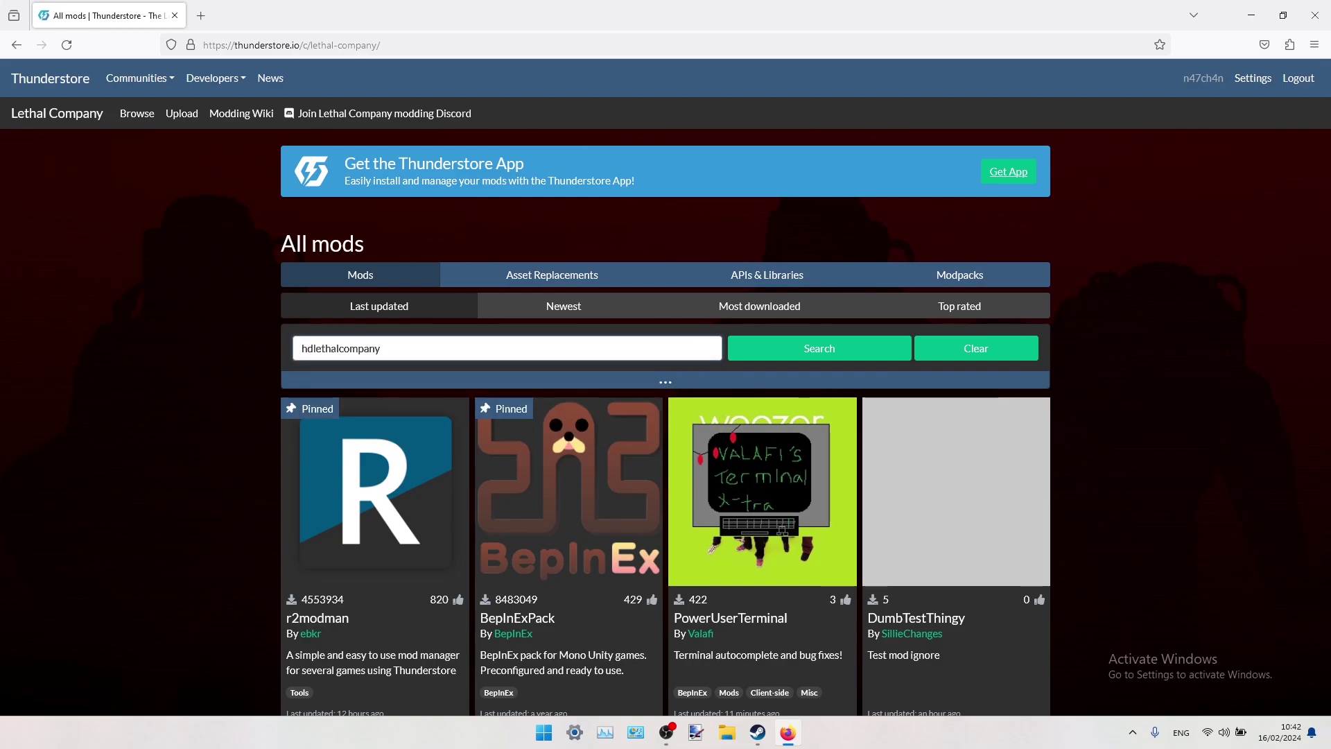
{"action": "double_click", "coordinate": [412, 344]}
{"action": "left_click", "coordinate": [409, 344]}
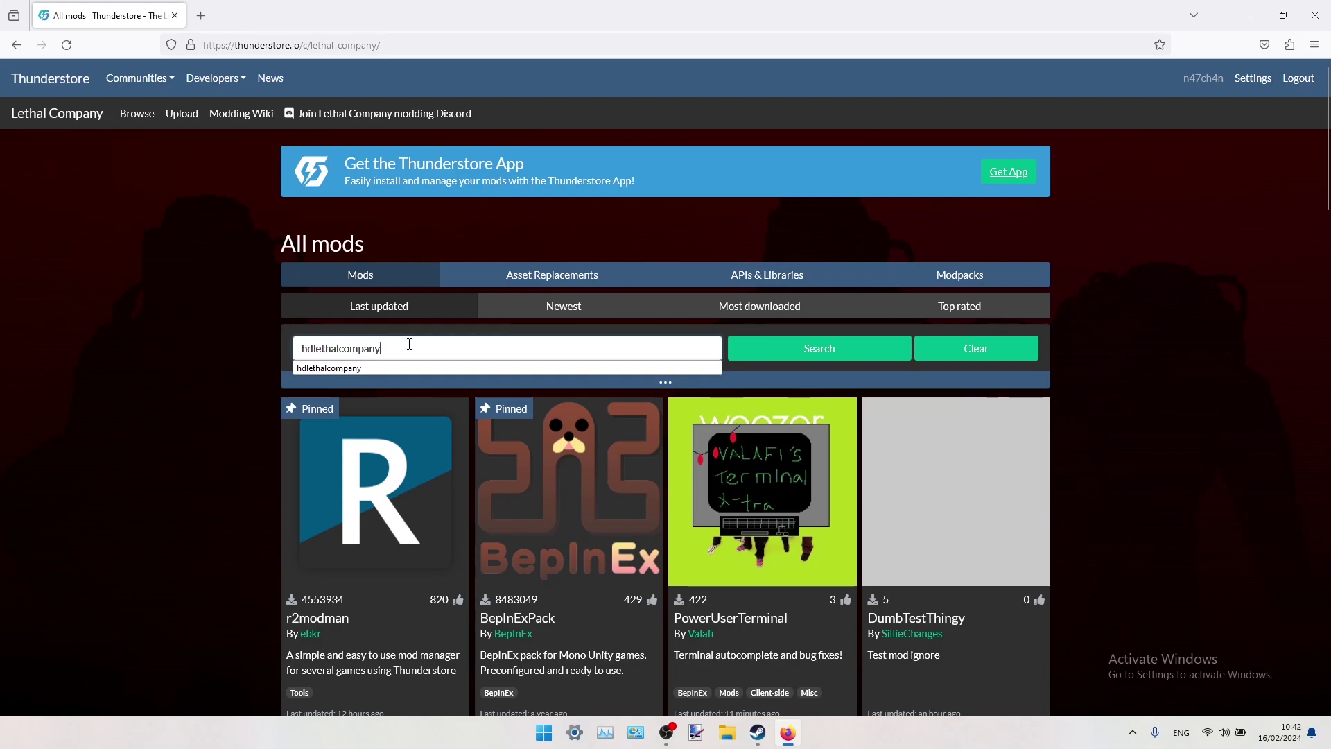
{"action": "key", "text": "Return"}
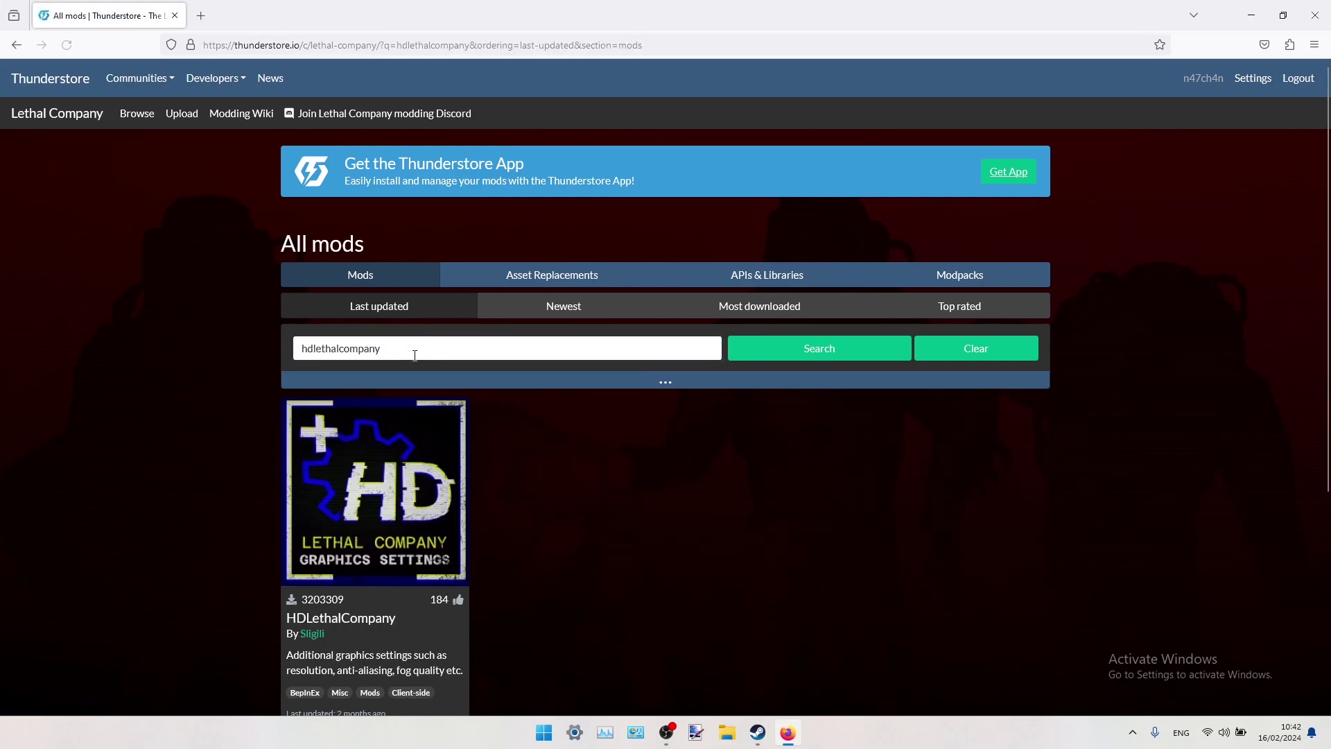
{"action": "scroll", "coordinate": [364, 280], "scroll_direction": "down", "scroll_amount": 4}
{"action": "scroll", "coordinate": [363, 280], "scroll_direction": "up", "scroll_amount": 4}
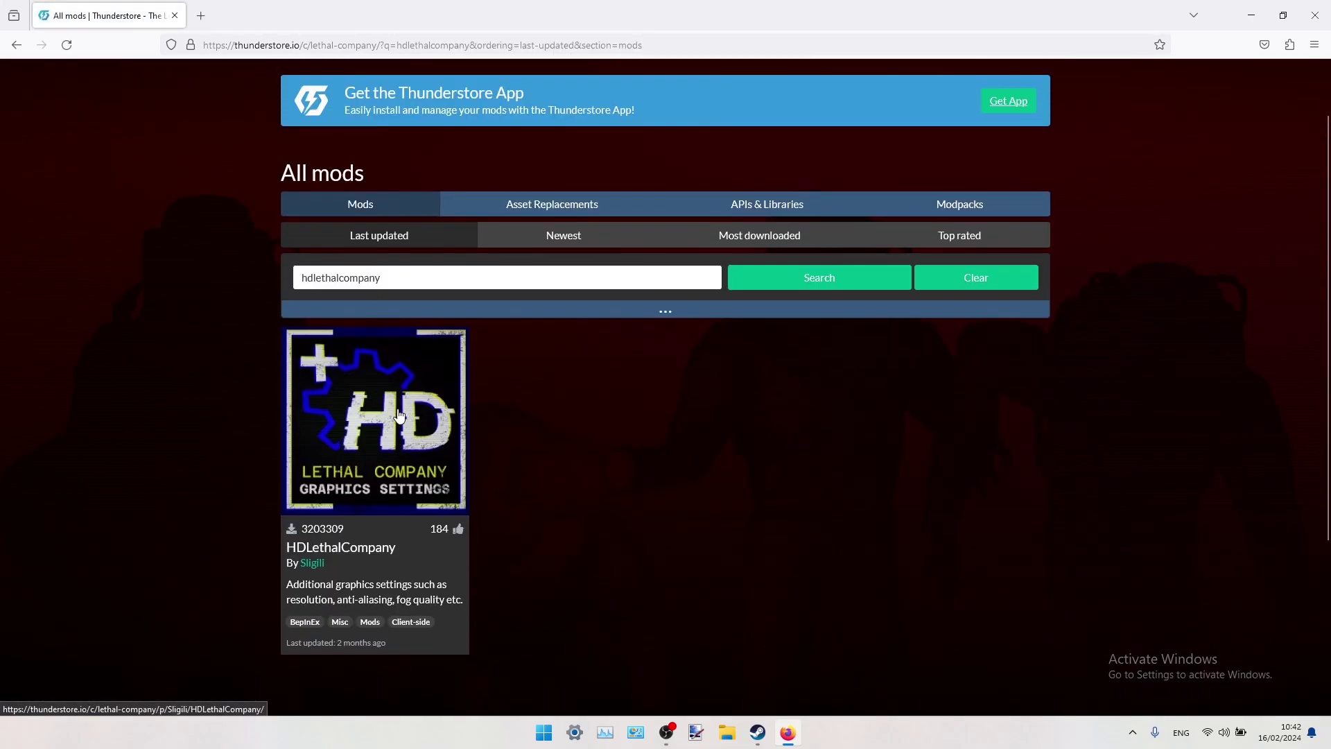
{"action": "middle_click", "coordinate": [385, 416]}
- Search the mods for "camera", open RemoveCameraFilter in a new tab, and return to the mod list
{"action": "left_click_drag", "start_coordinate": [398, 280], "coordinate": [276, 269]}
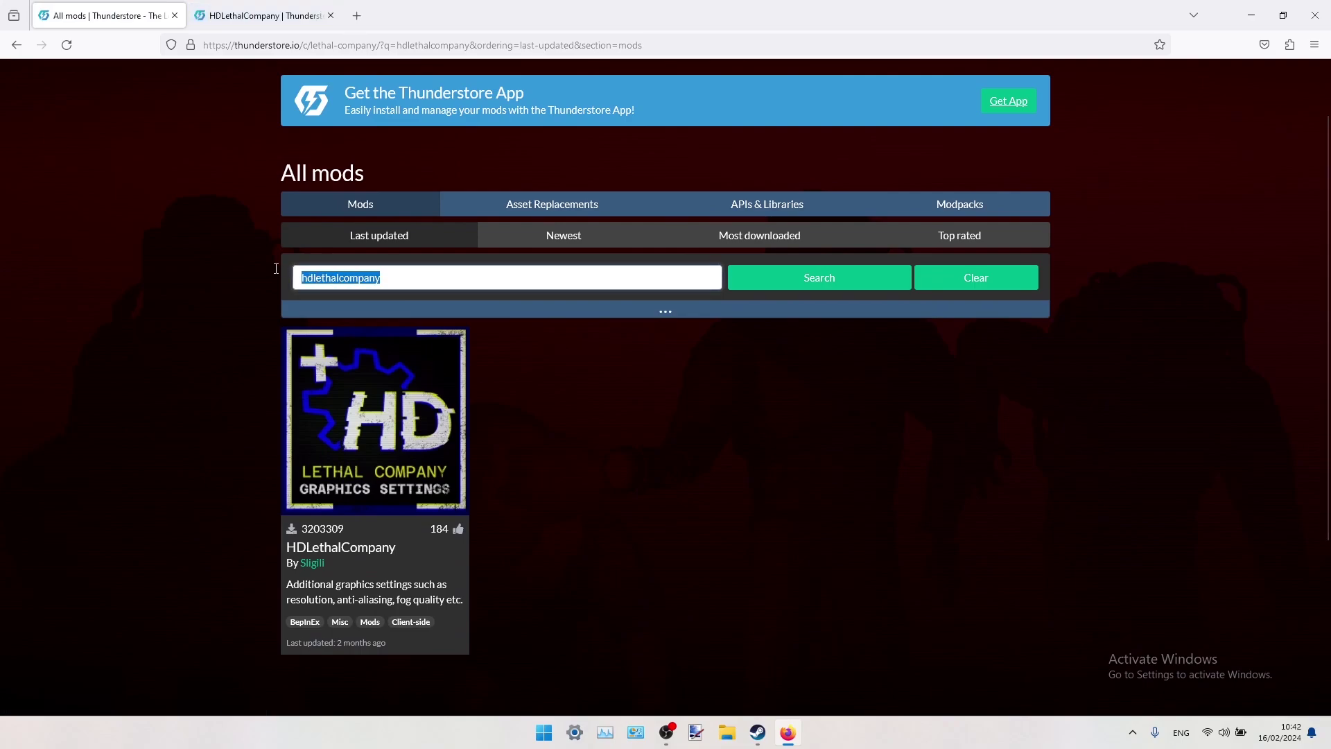
{"action": "type", "text": "ca"}
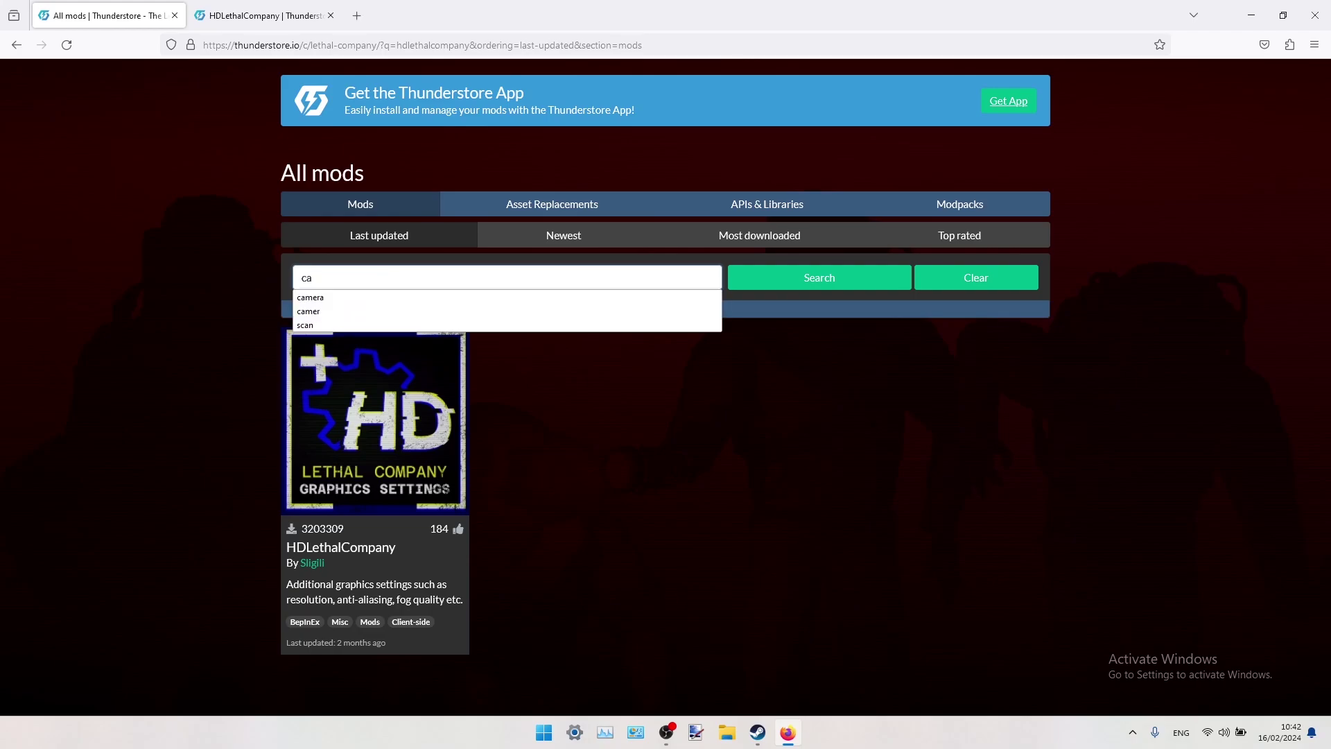
{"action": "key", "text": "Down"}
{"action": "key", "text": "Return"}
{"action": "key", "text": "Return"}
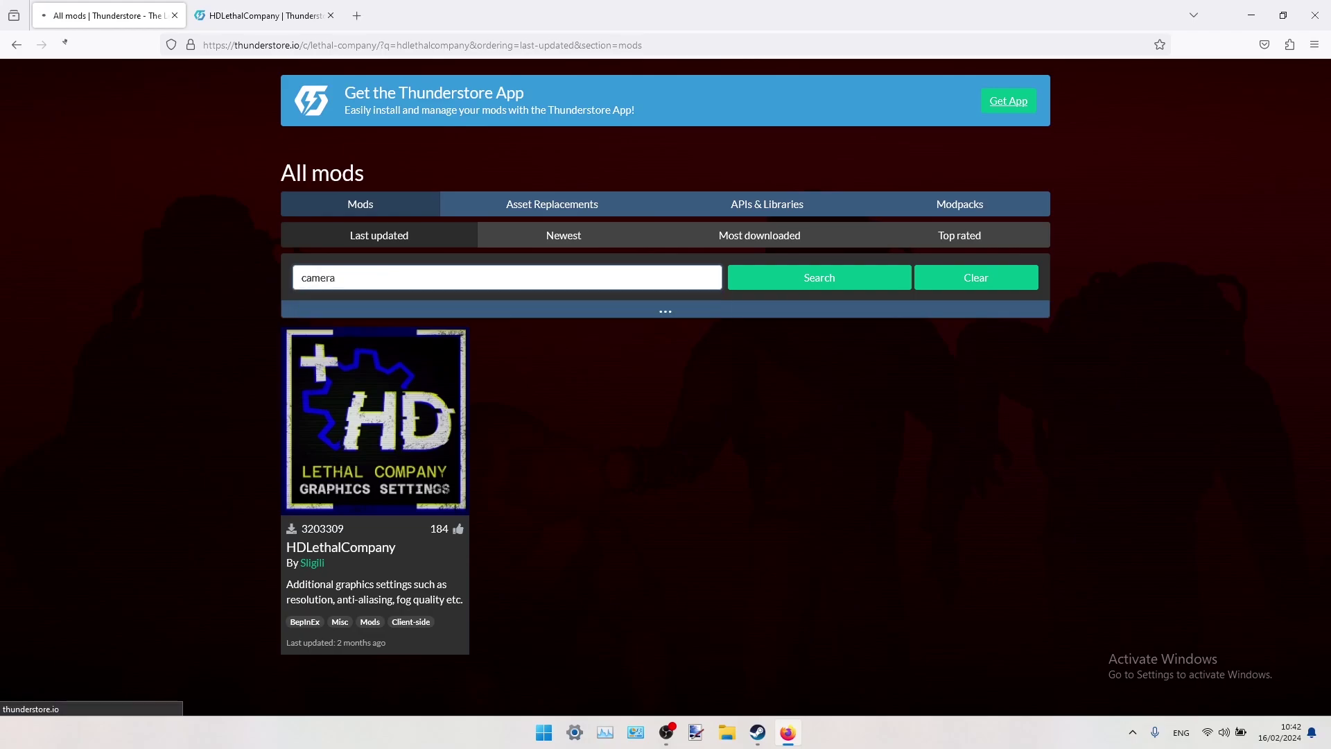
{"action": "scroll", "coordinate": [242, 275], "scroll_direction": "down", "scroll_amount": 3}
{"action": "scroll", "coordinate": [242, 274], "scroll_direction": "down", "scroll_amount": 12}
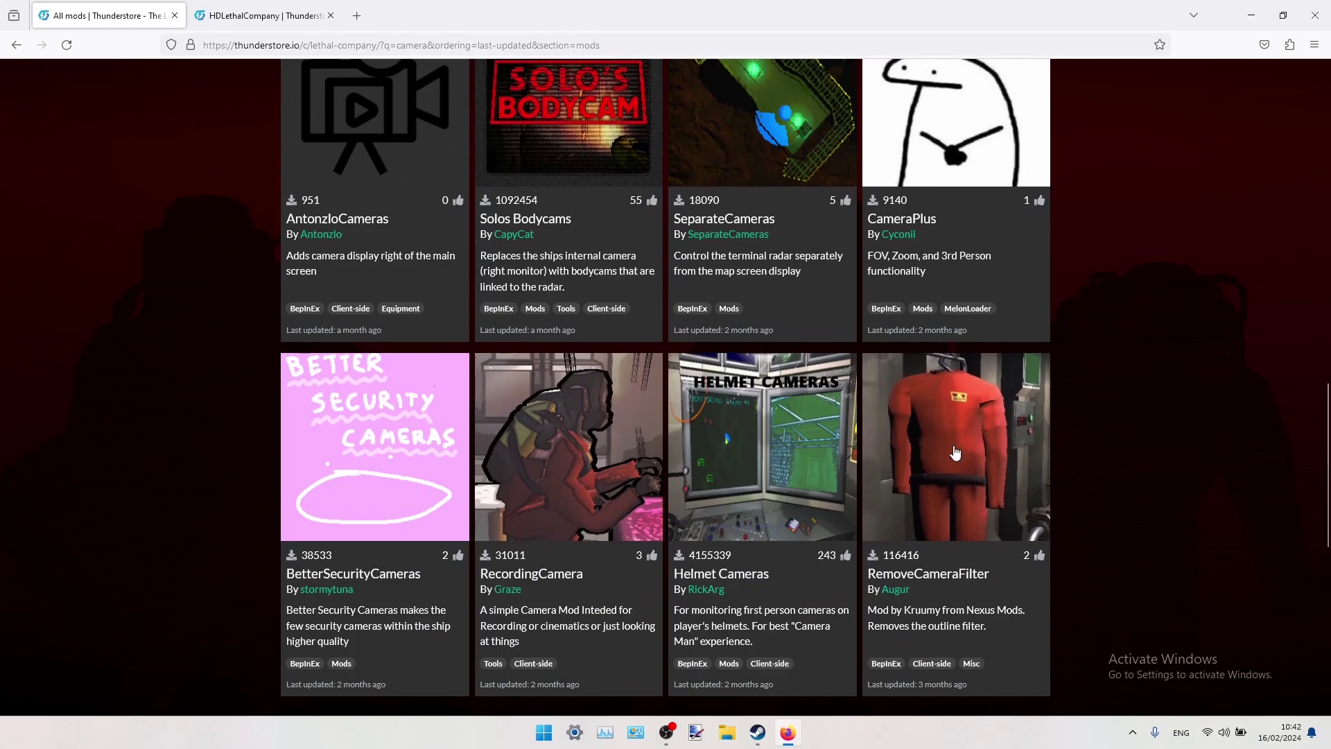
{"action": "middle_click", "coordinate": [955, 453]}
{"action": "scroll", "coordinate": [984, 461], "scroll_direction": "up", "scroll_amount": 5}
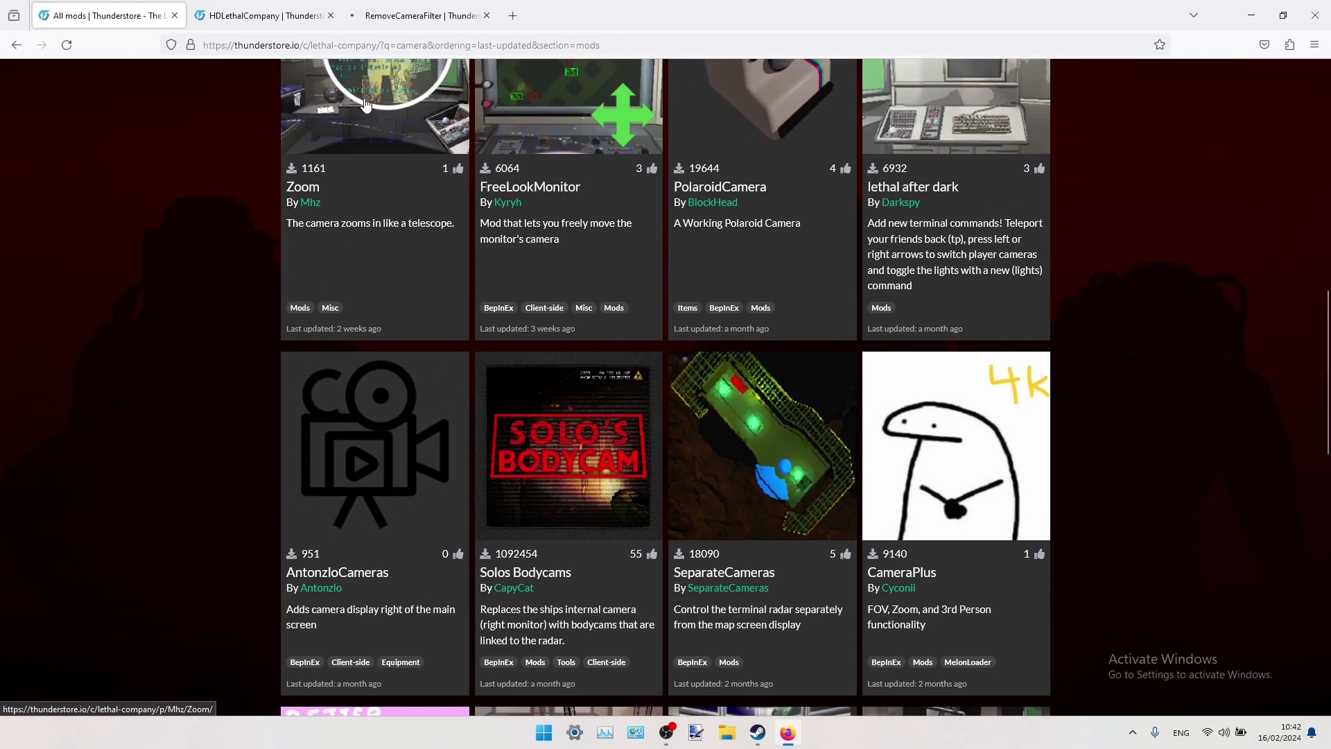
{"action": "left_click", "coordinate": [457, 17]}
{"action": "left_click", "coordinate": [101, 15]}
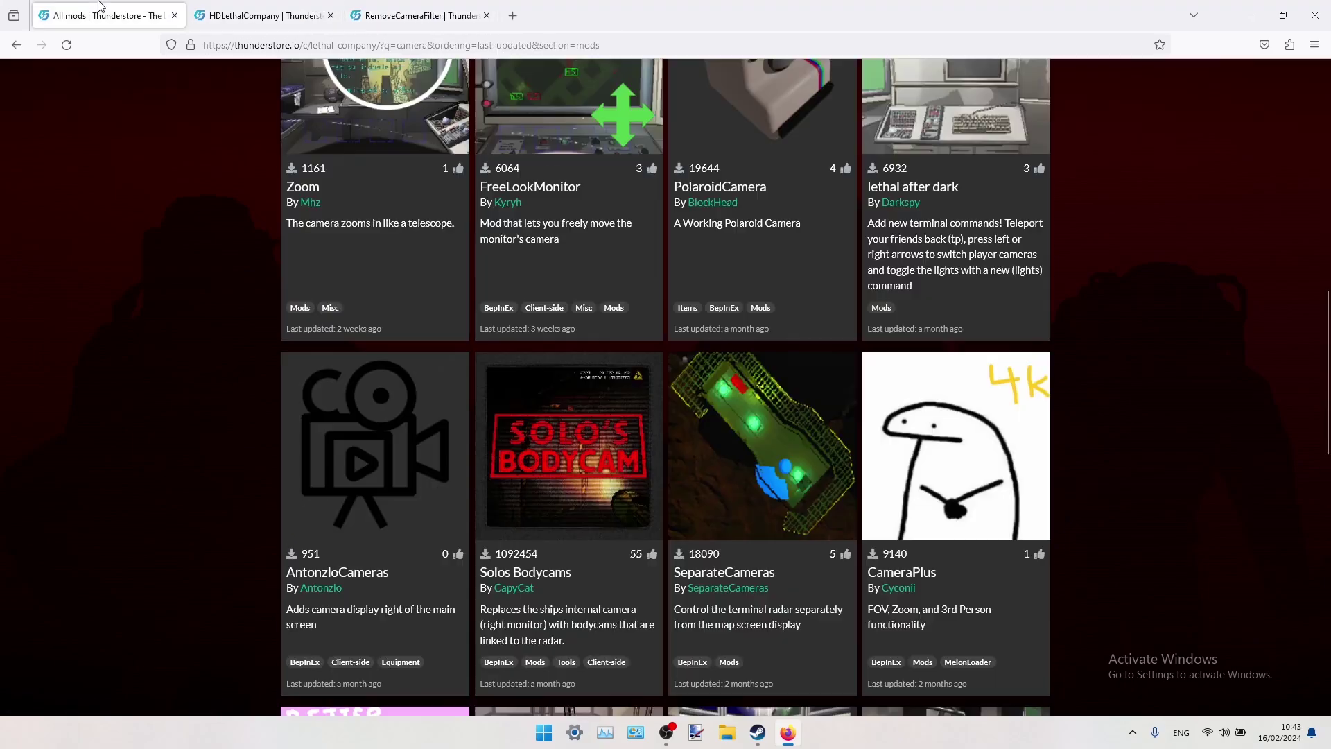
- Search the mods for "fov" and open the FOV Adjust mod page in a new tab
{"action": "scroll", "coordinate": [217, 305], "scroll_direction": "up", "scroll_amount": 10}
{"action": "left_click_drag", "start_coordinate": [365, 345], "coordinate": [232, 345]}
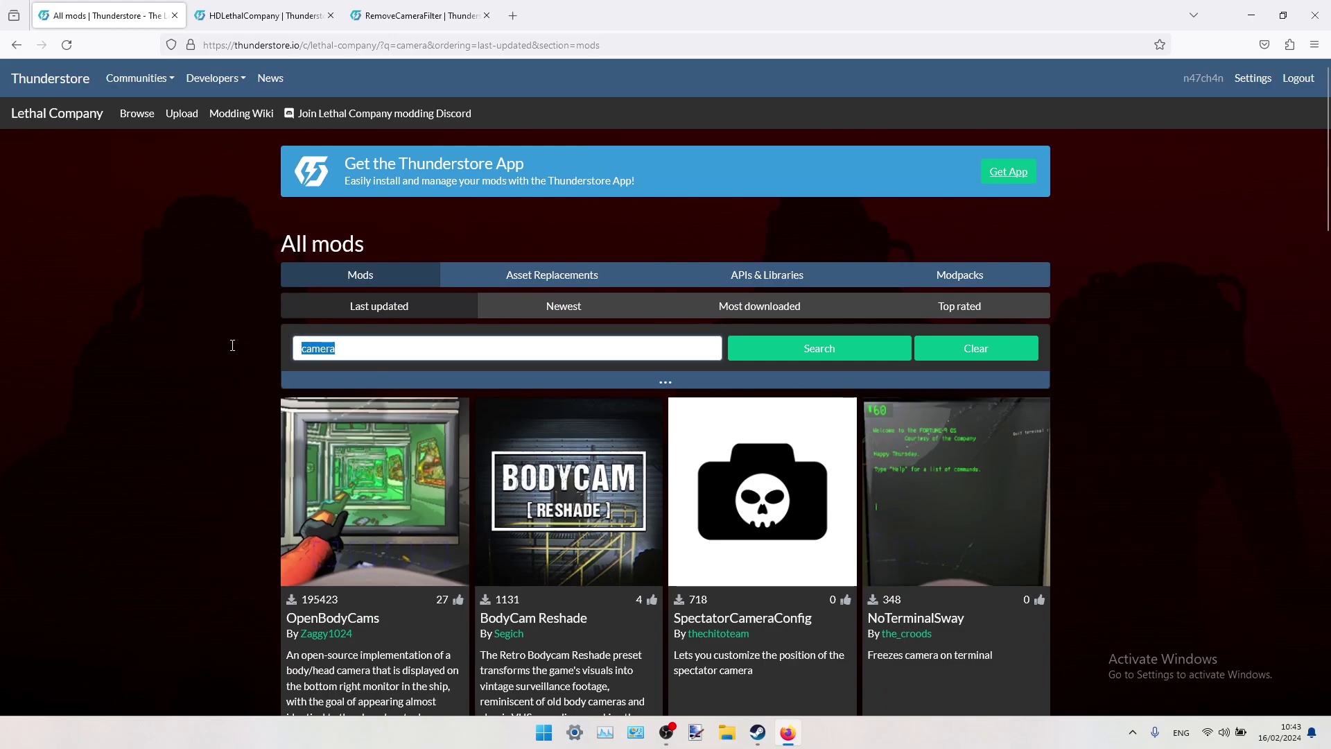
{"action": "key", "text": "BackSpace"}
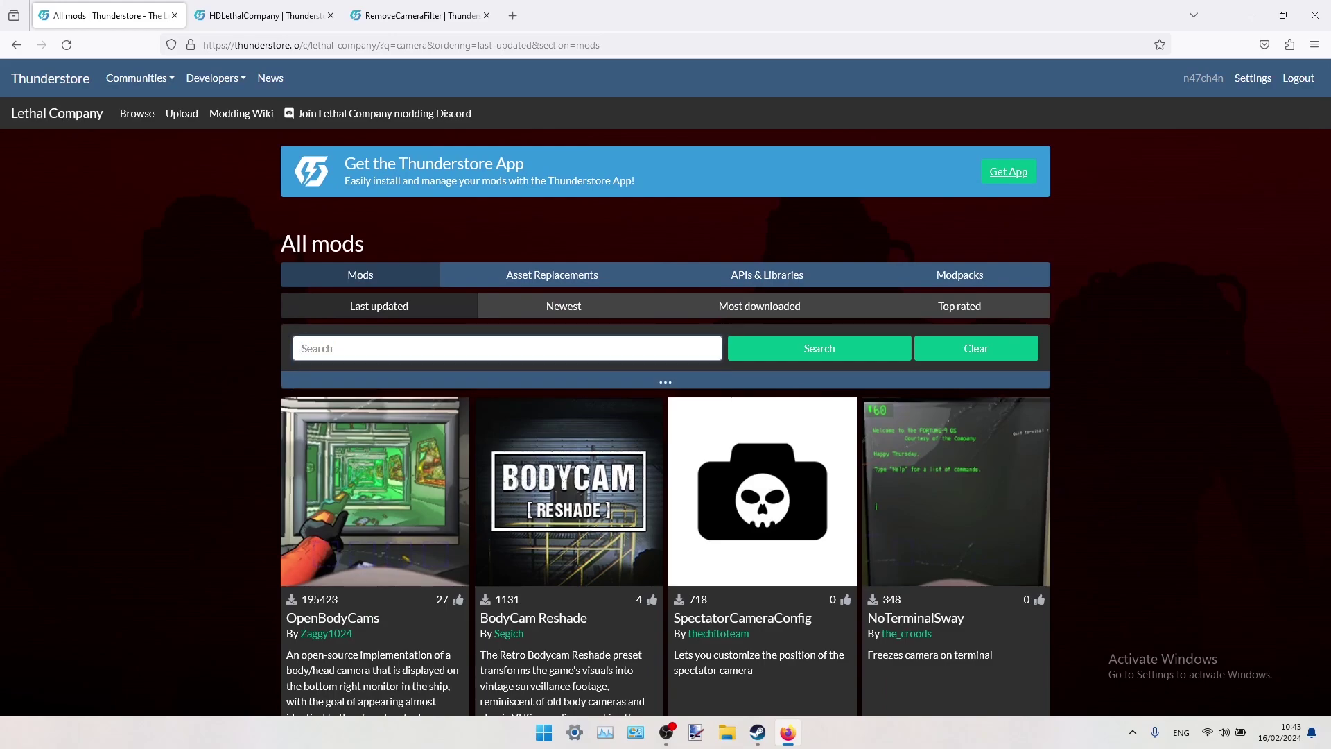
{"action": "type", "text": "fov"}
{"action": "key", "text": "Return"}
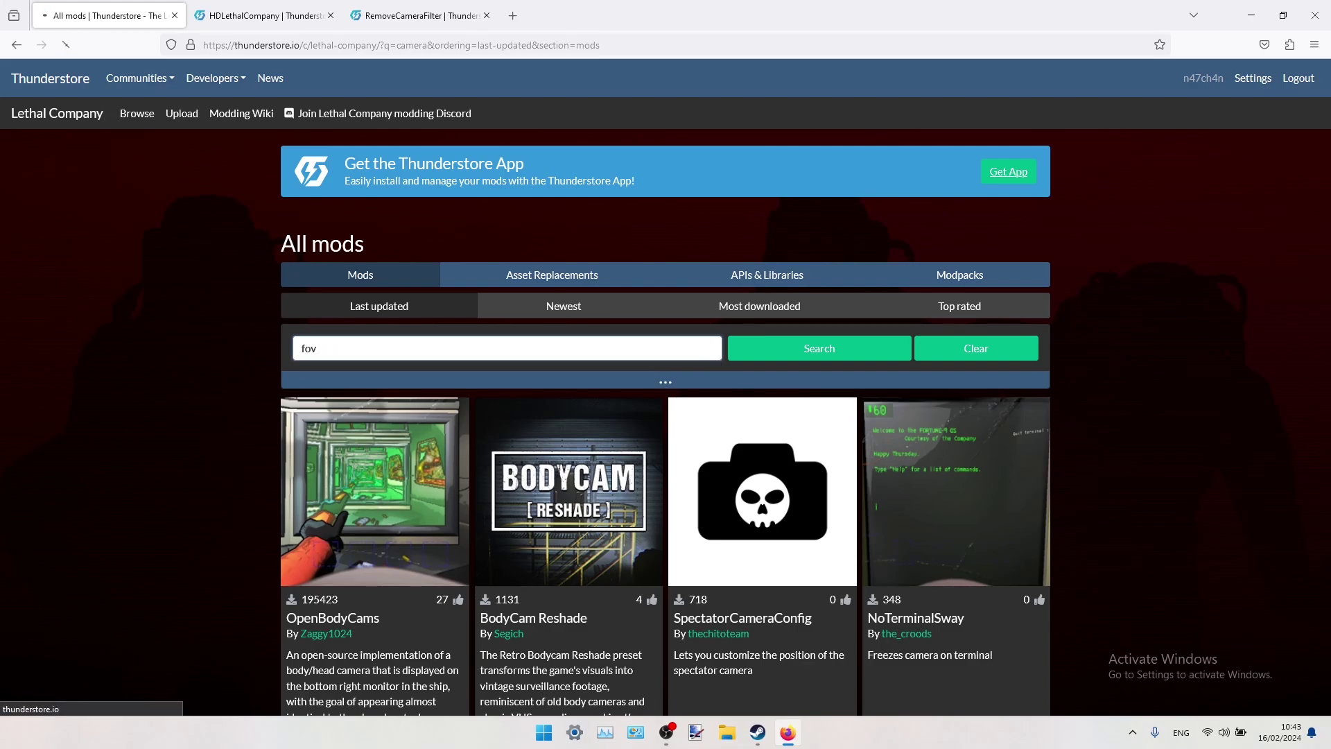
{"action": "scroll", "coordinate": [332, 381], "scroll_direction": "down", "scroll_amount": 6}
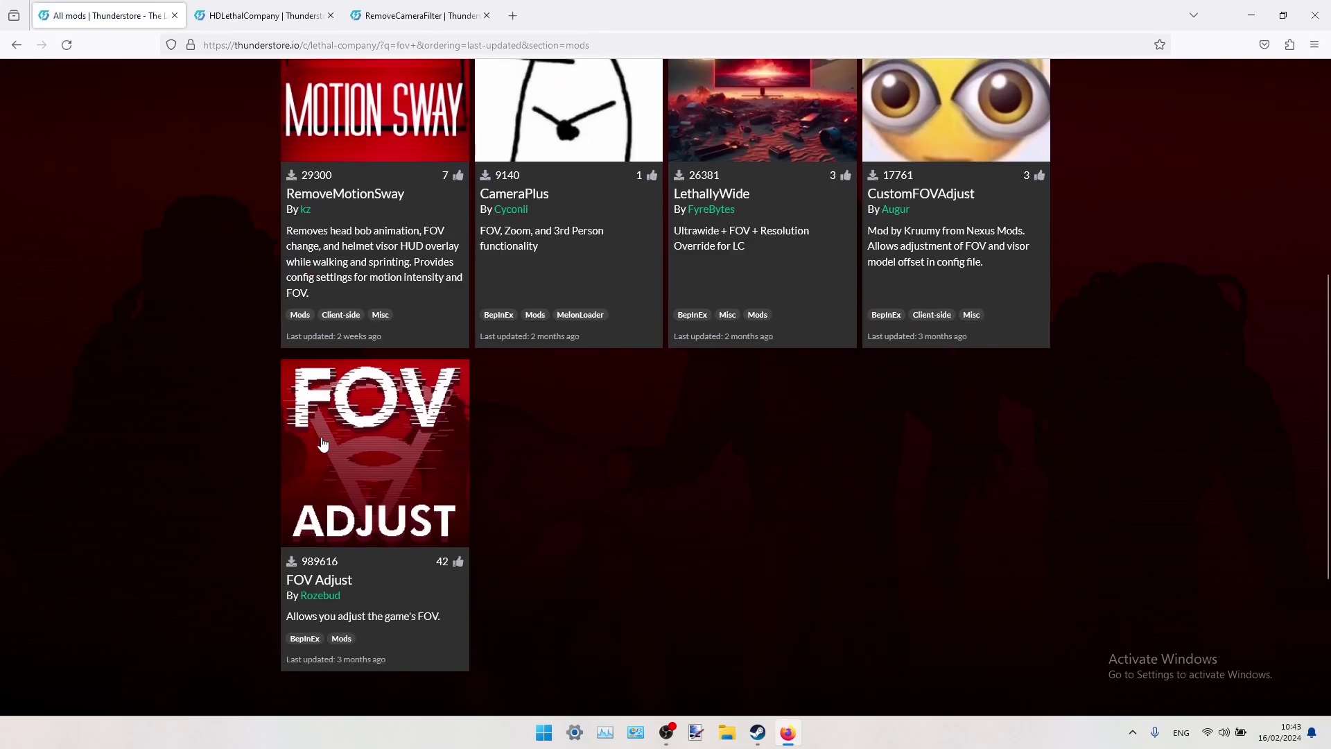
{"action": "middle_click", "coordinate": [399, 457]}
- Search the mods for "hud" and open the HUDToggle mod page in a new tab
{"action": "scroll", "coordinate": [399, 458], "scroll_direction": "up", "scroll_amount": 6}
{"action": "double_click", "coordinate": [295, 348]}
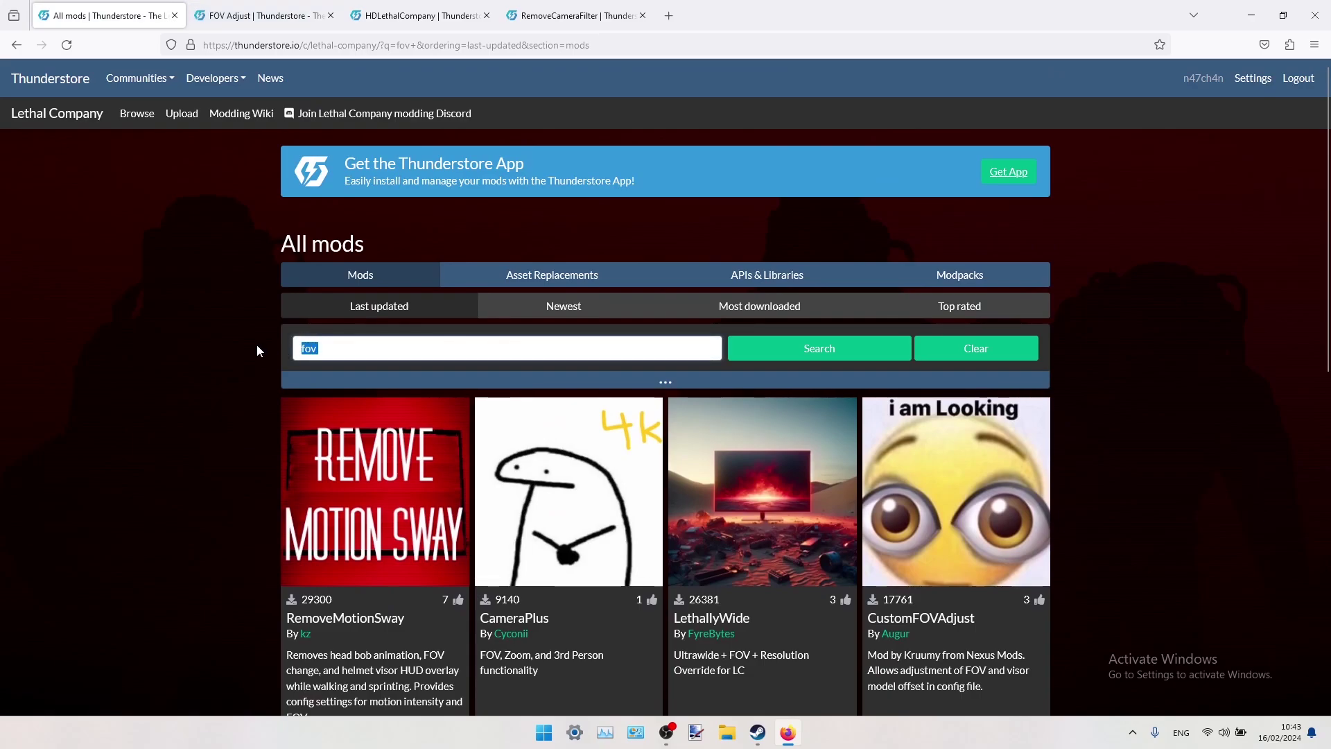
{"action": "scroll", "coordinate": [217, 306], "scroll_direction": "down", "scroll_amount": 7}
{"action": "scroll", "coordinate": [307, 355], "scroll_direction": "up", "scroll_amount": 5}
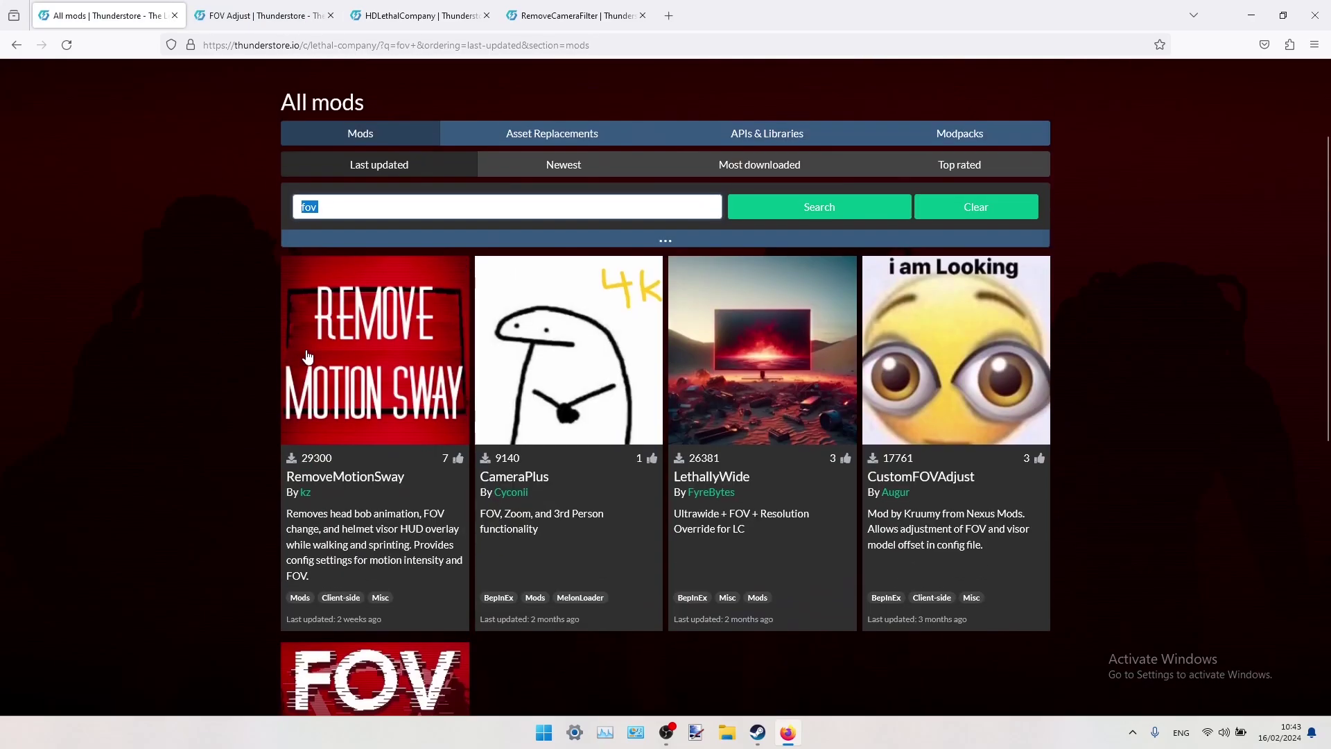
{"action": "scroll", "coordinate": [347, 319], "scroll_direction": "up", "scroll_amount": 2}
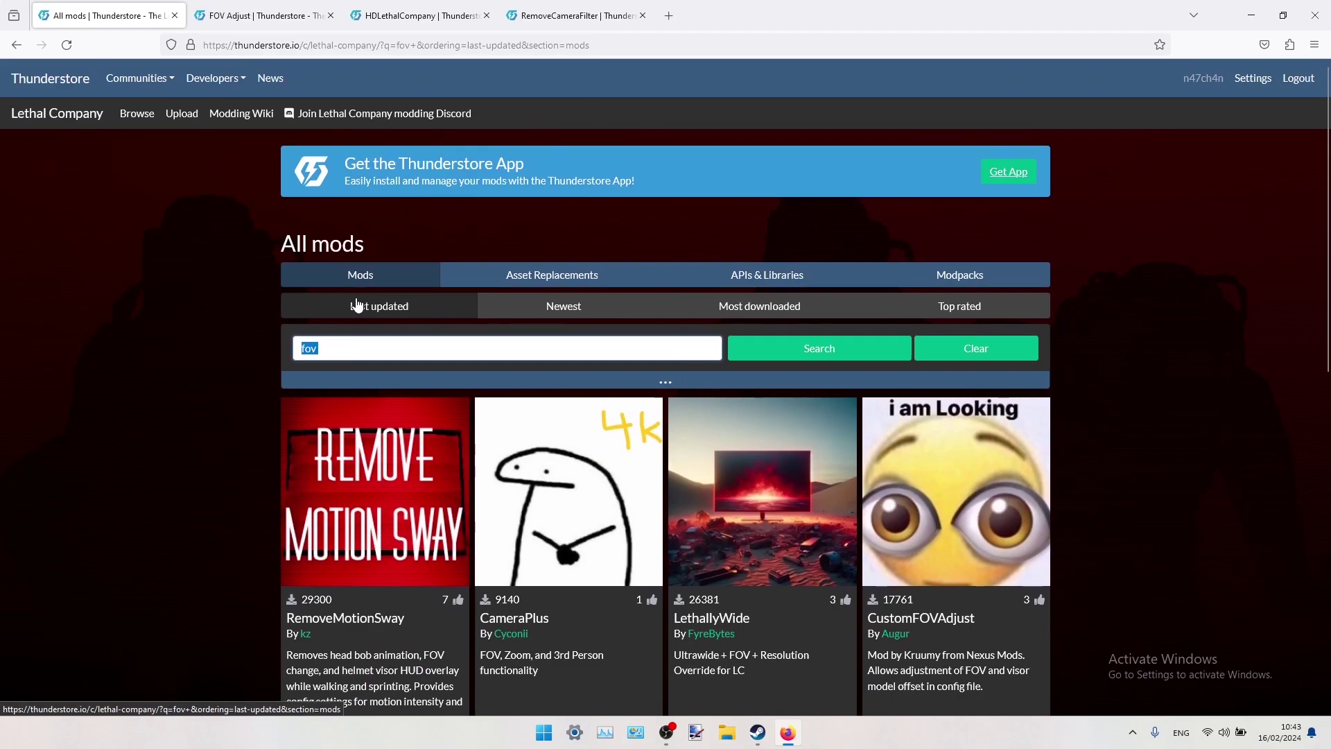
{"action": "type", "text": "hud"}
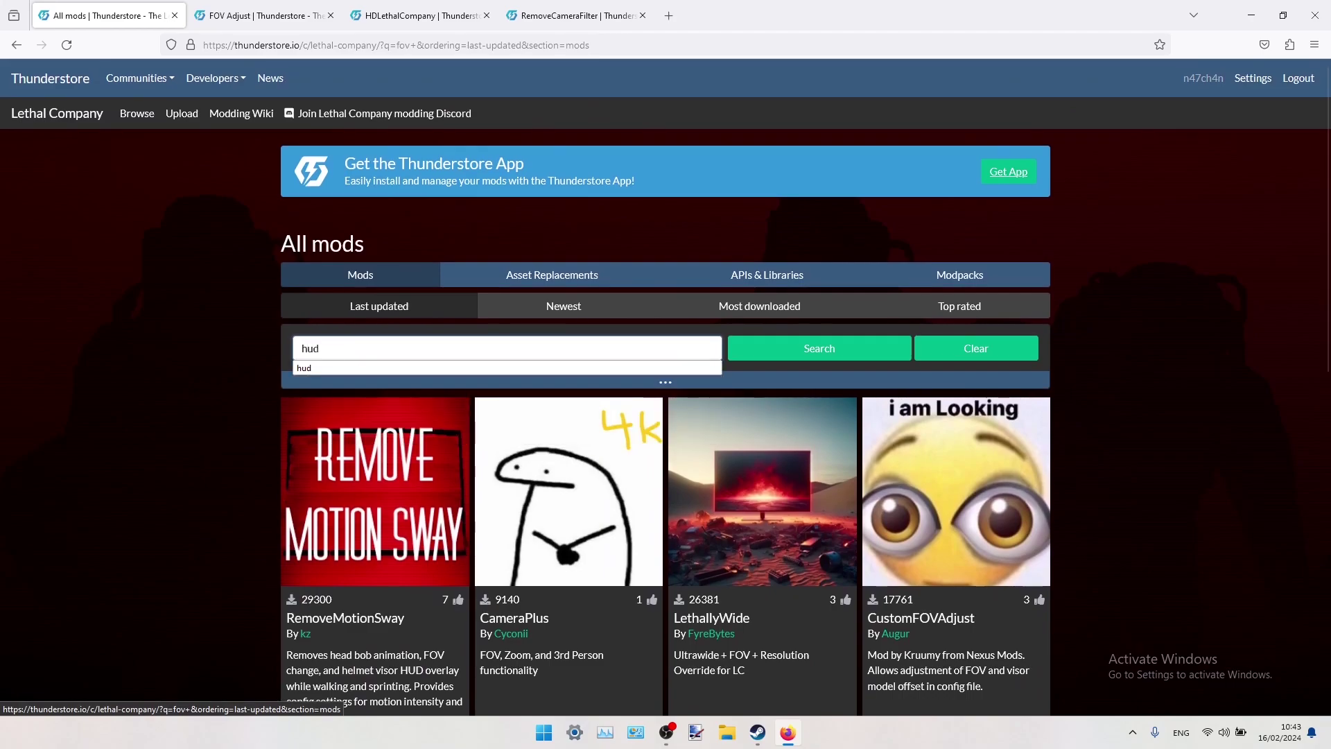
{"action": "key", "text": "Return"}
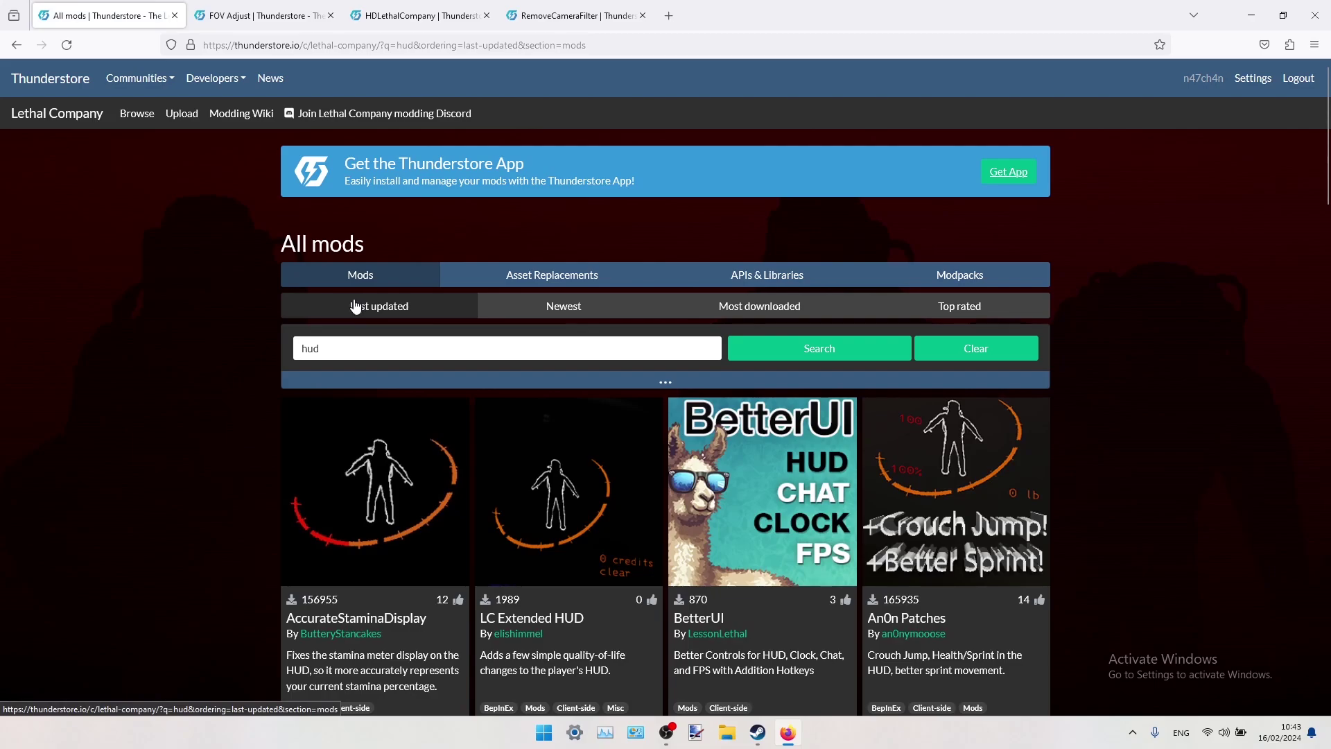
{"action": "scroll", "coordinate": [415, 386], "scroll_direction": "down", "scroll_amount": 4}
{"action": "scroll", "coordinate": [415, 386], "scroll_direction": "down", "scroll_amount": 5}
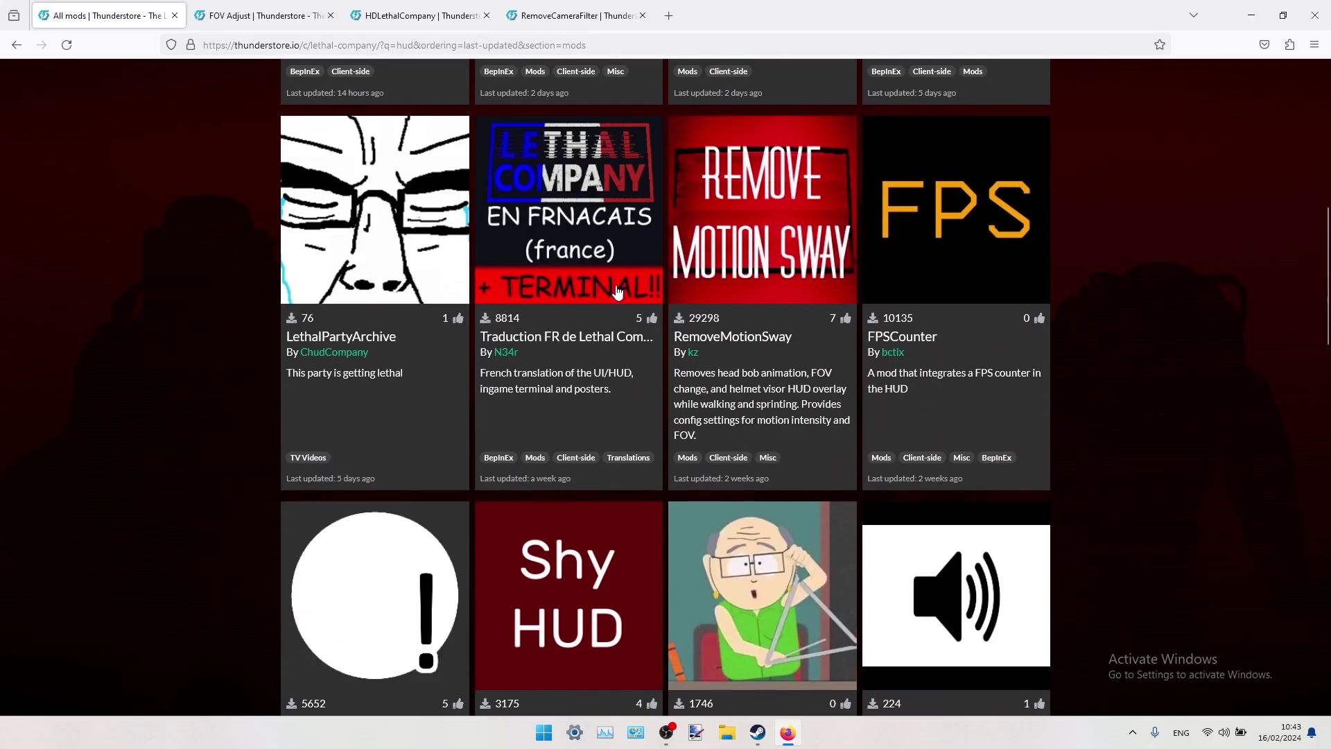
{"action": "scroll", "coordinate": [618, 292], "scroll_direction": "down", "scroll_amount": 8}
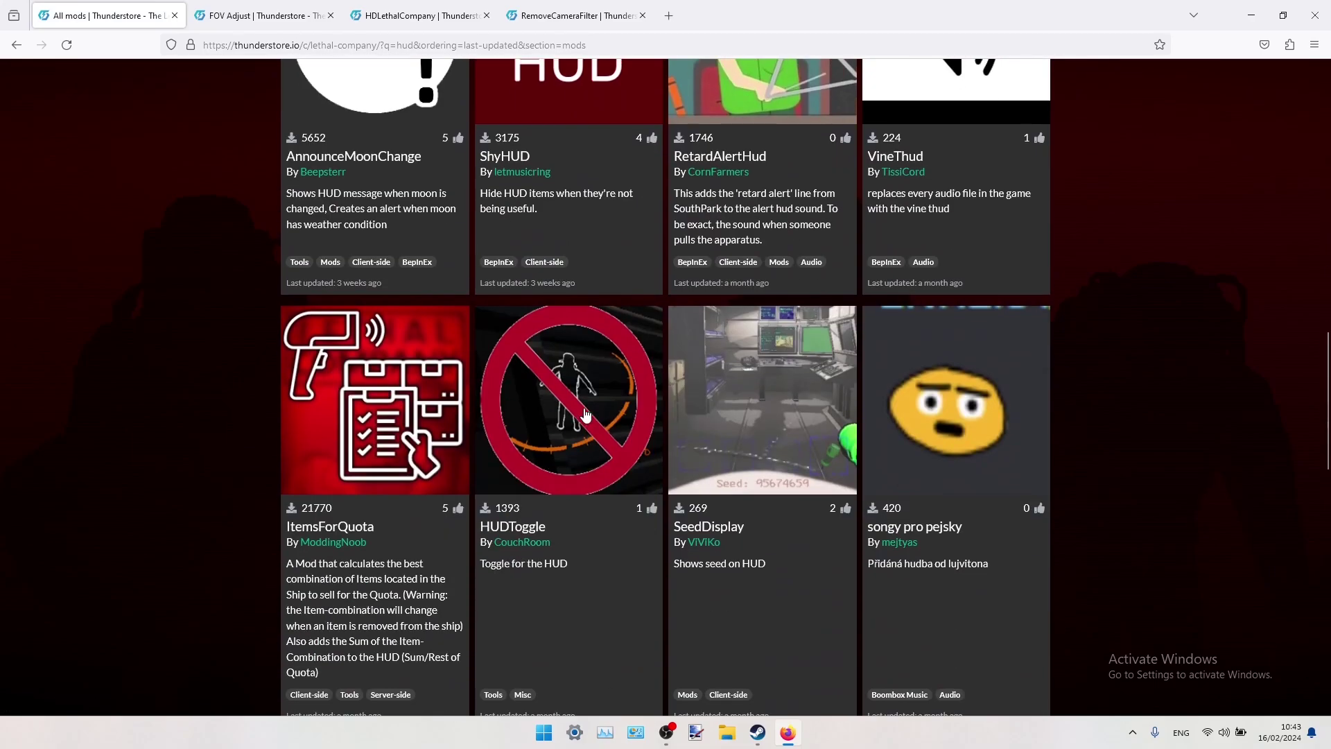
{"action": "middle_click", "coordinate": [452, 278]}
- Search the mods for "view" and open the ViewExtension mod page in a new tab
{"action": "scroll", "coordinate": [452, 438], "scroll_direction": "up", "scroll_amount": 13}
{"action": "scroll", "coordinate": [452, 439], "scroll_direction": "up", "scroll_amount": 5}
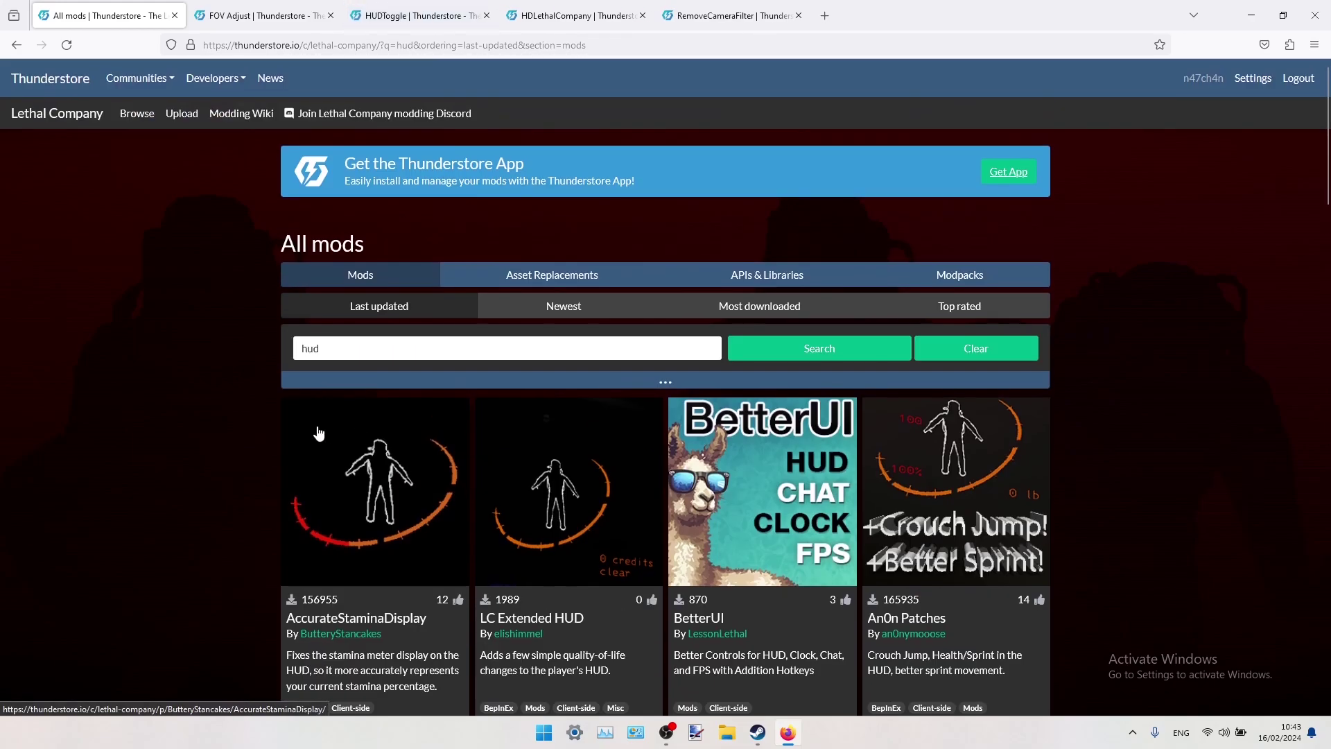
{"action": "left_click_drag", "start_coordinate": [323, 348], "coordinate": [250, 345]}
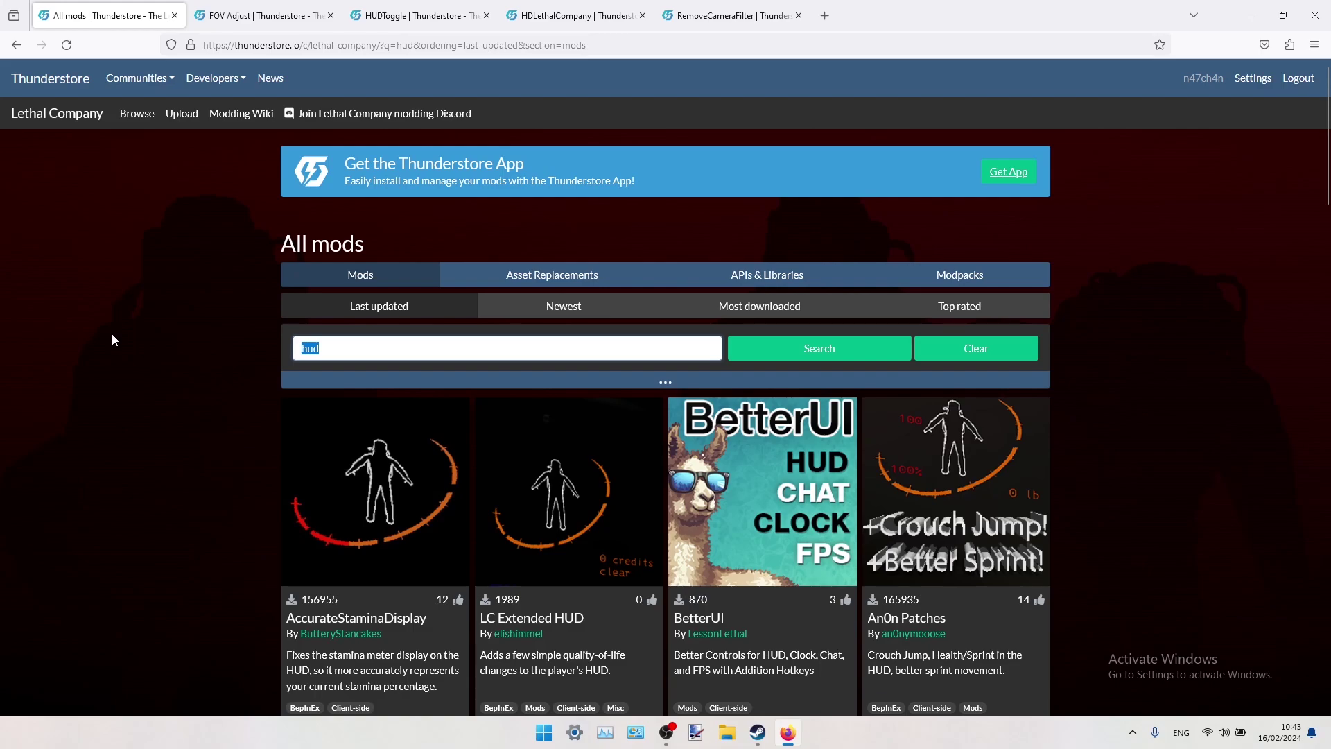
{"action": "type", "text": "view"}
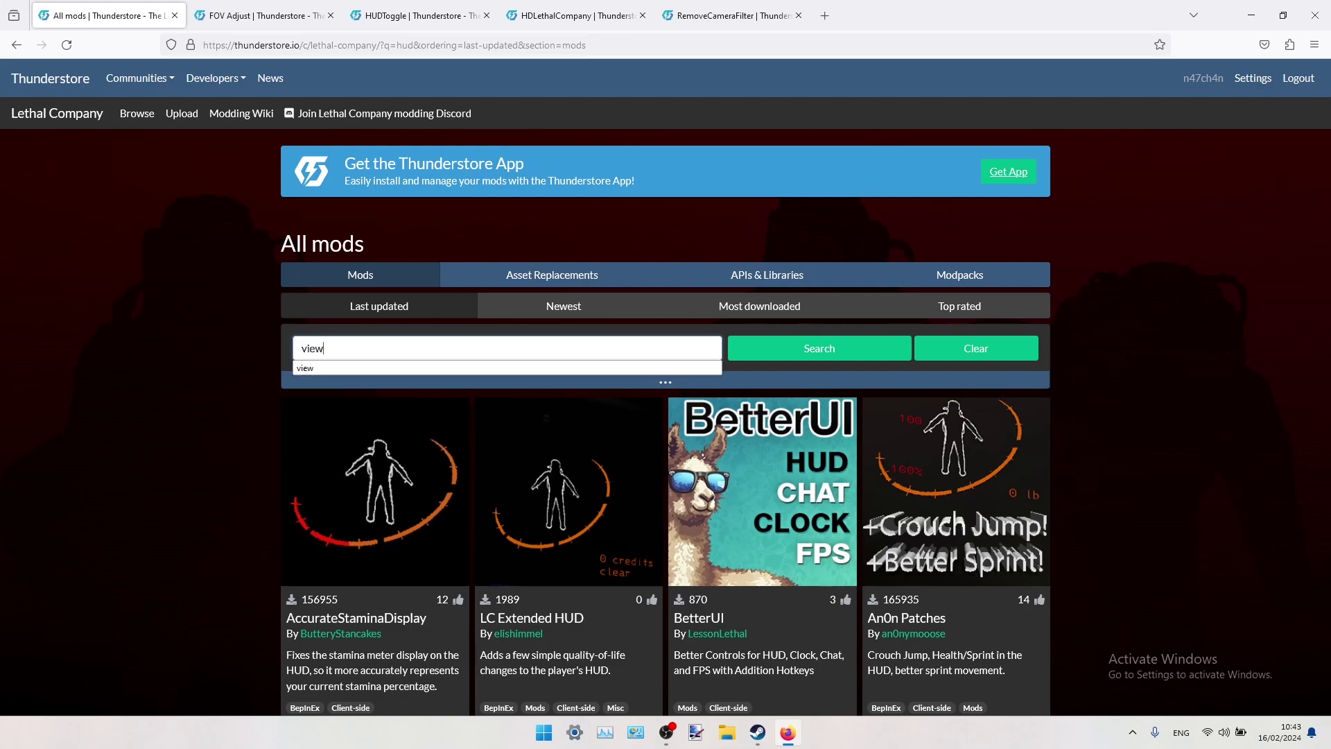
{"action": "key", "text": "Return"}
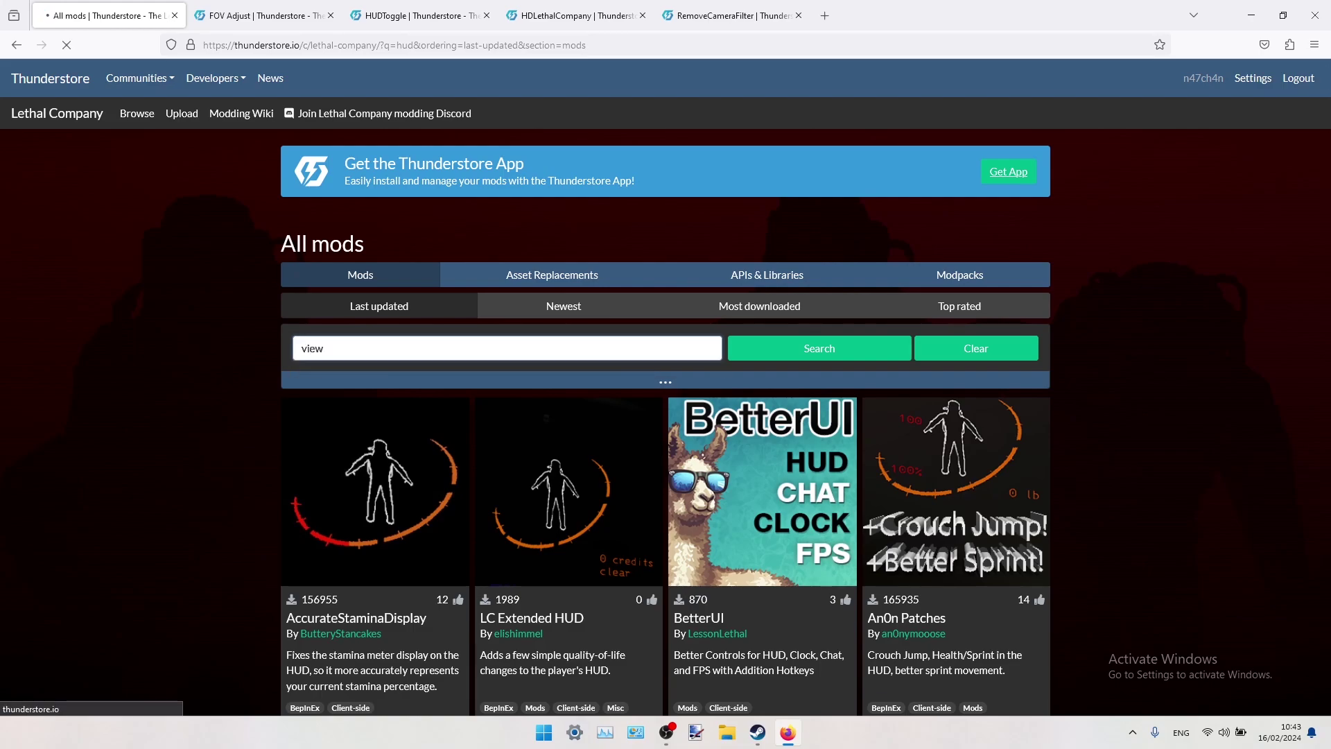
{"action": "scroll", "coordinate": [175, 306], "scroll_direction": "down", "scroll_amount": 3}
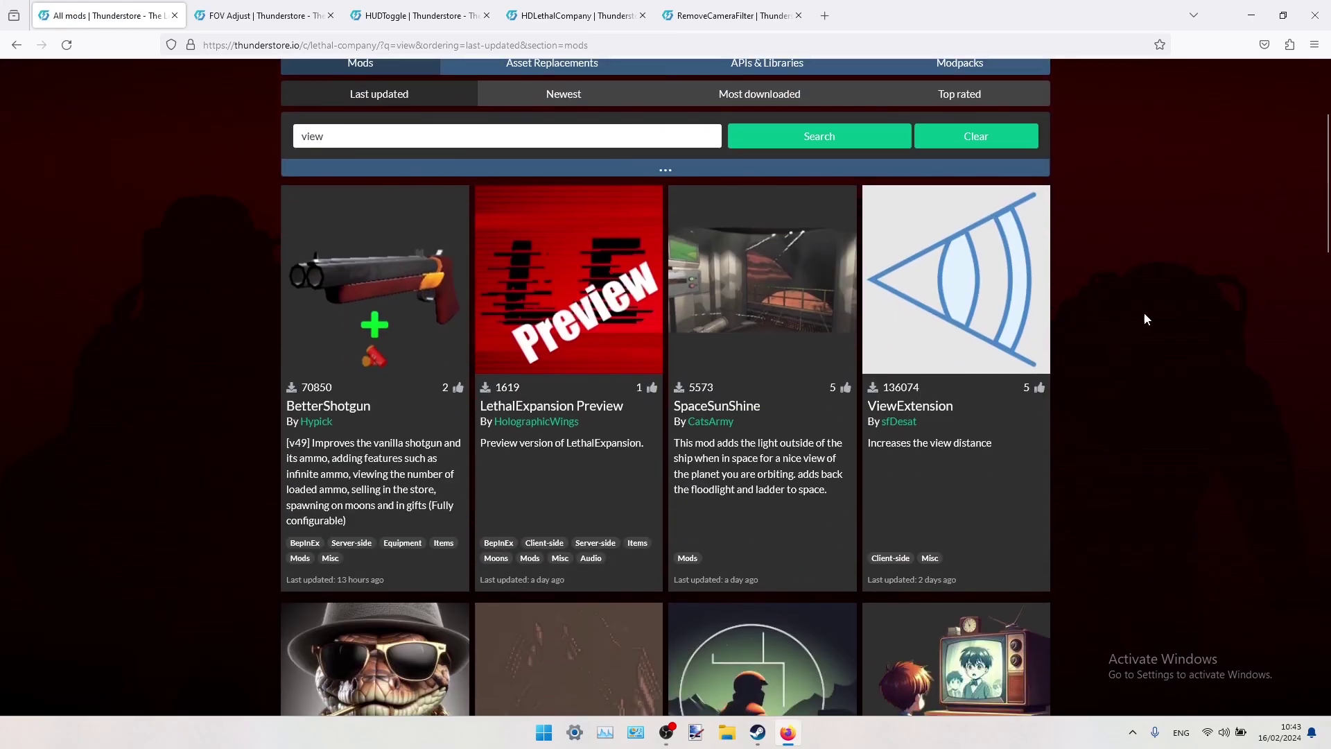
{"action": "scroll", "coordinate": [974, 291], "scroll_direction": "up", "scroll_amount": 2}
{"action": "middle_click", "coordinate": [977, 408]}
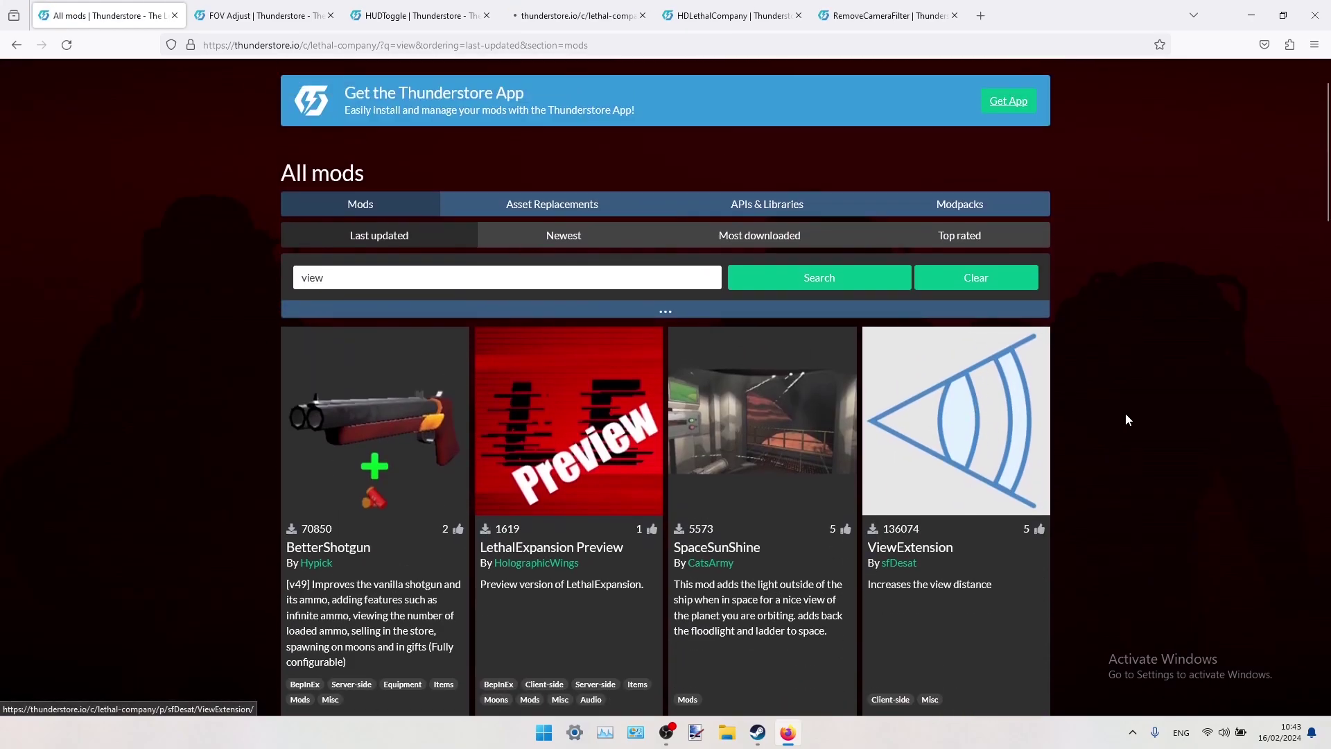
- Search the mods for "fog", open RemoverOfFog in a new tab, and switch to its page
{"action": "scroll", "coordinate": [1040, 415], "scroll_direction": "up", "scroll_amount": 1}
{"action": "left_click_drag", "start_coordinate": [366, 345], "coordinate": [219, 343]}
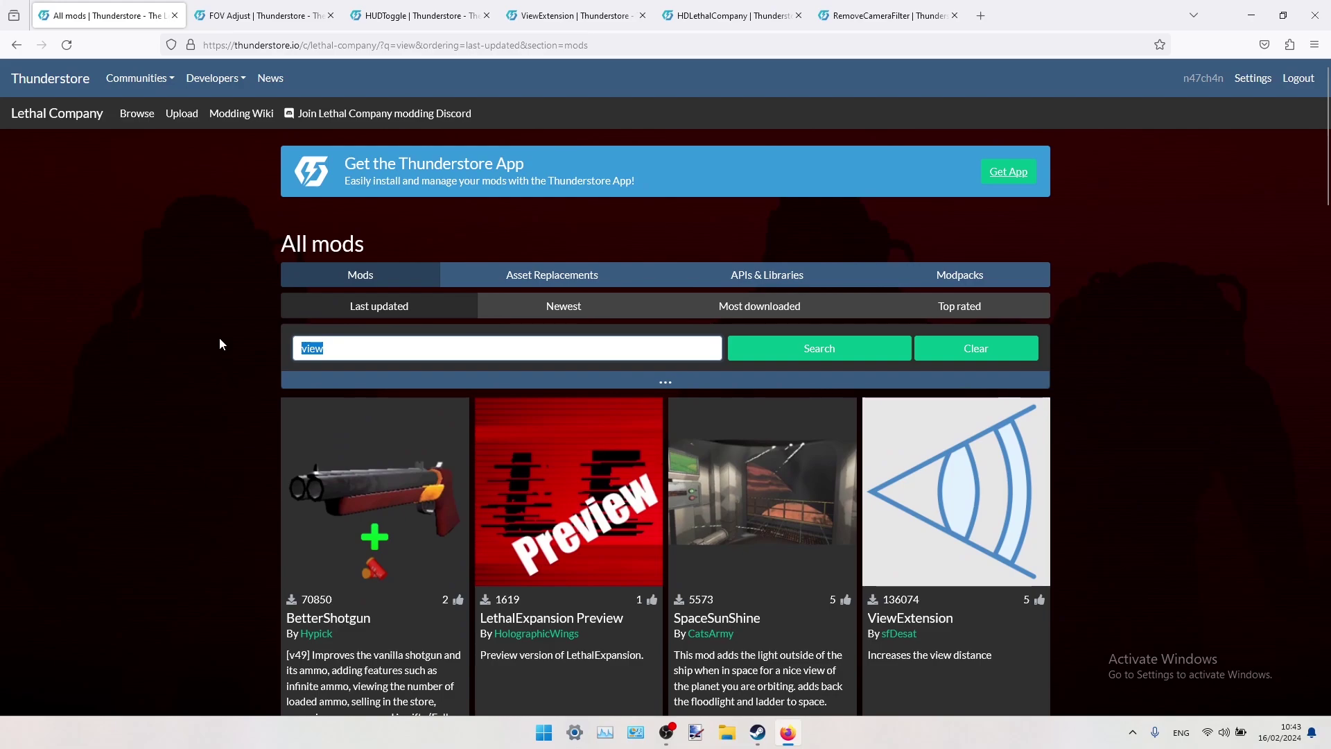
{"action": "type", "text": "f"}
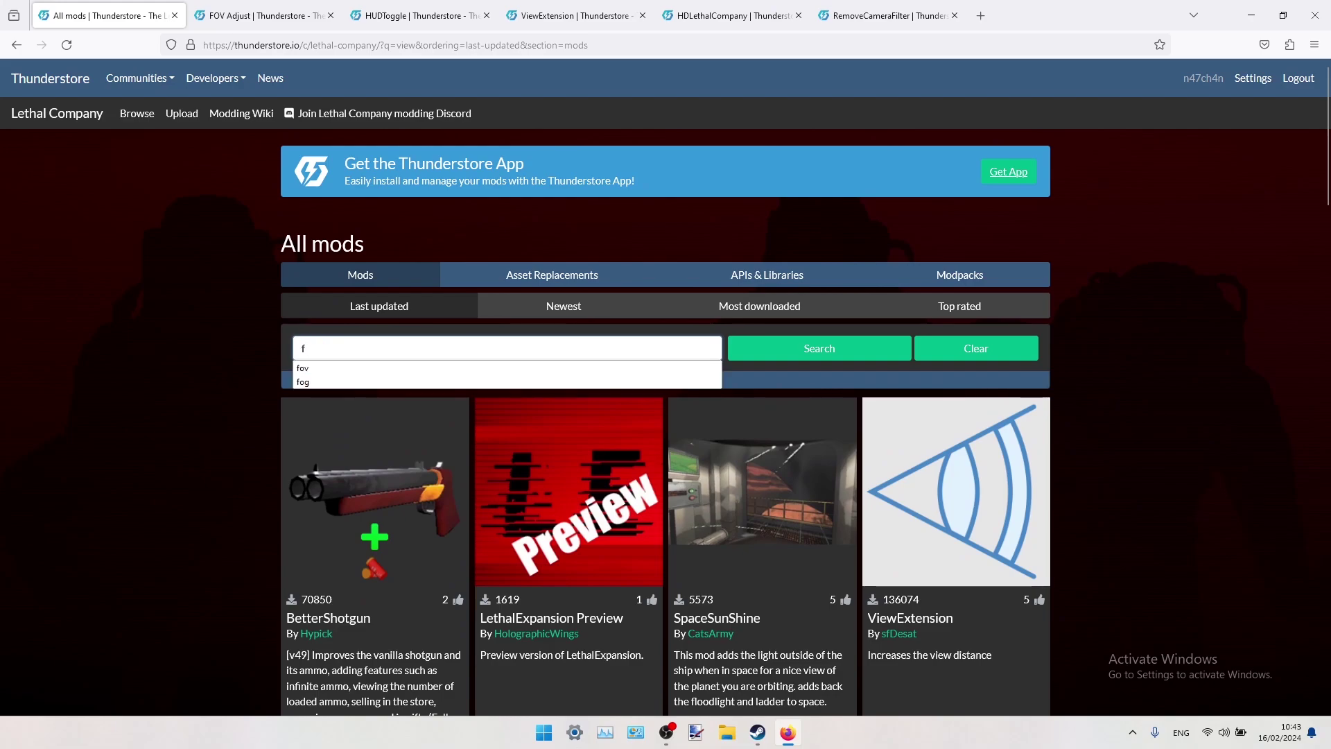
{"action": "type", "text": "og"}
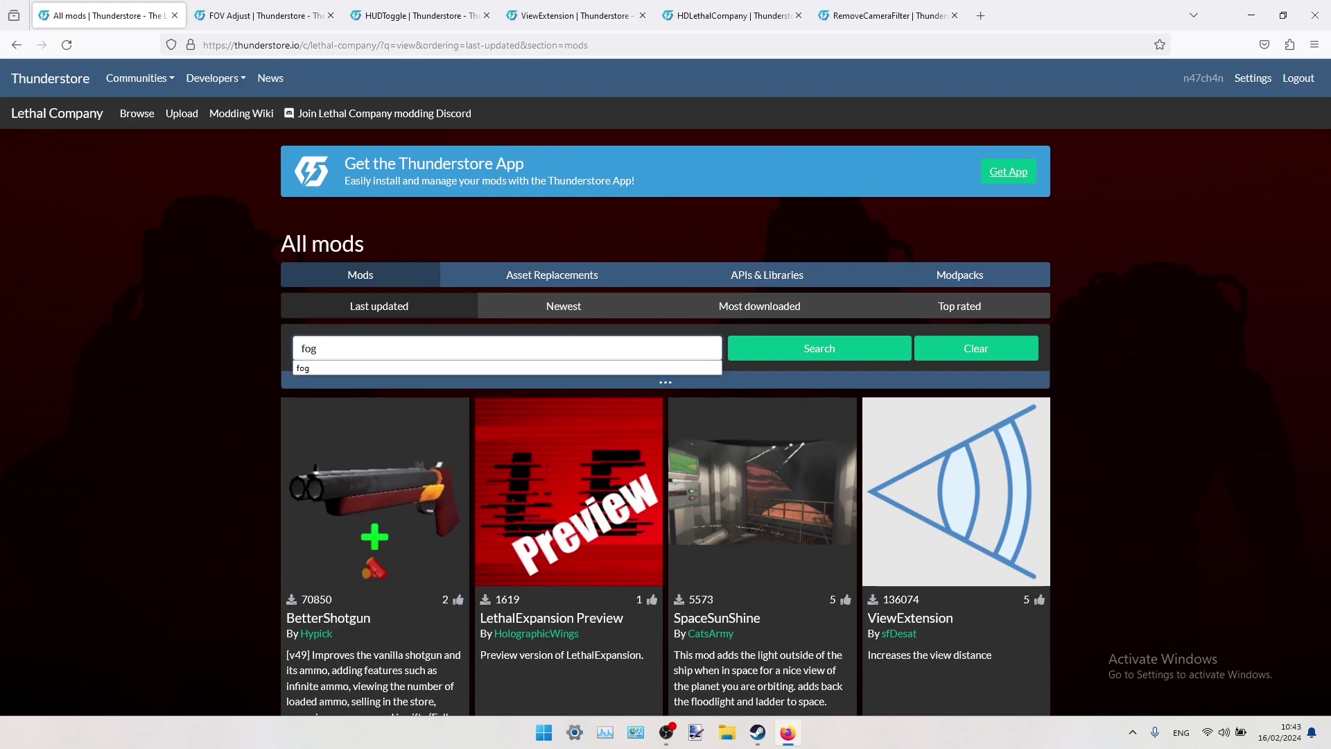
{"action": "key", "text": "Return"}
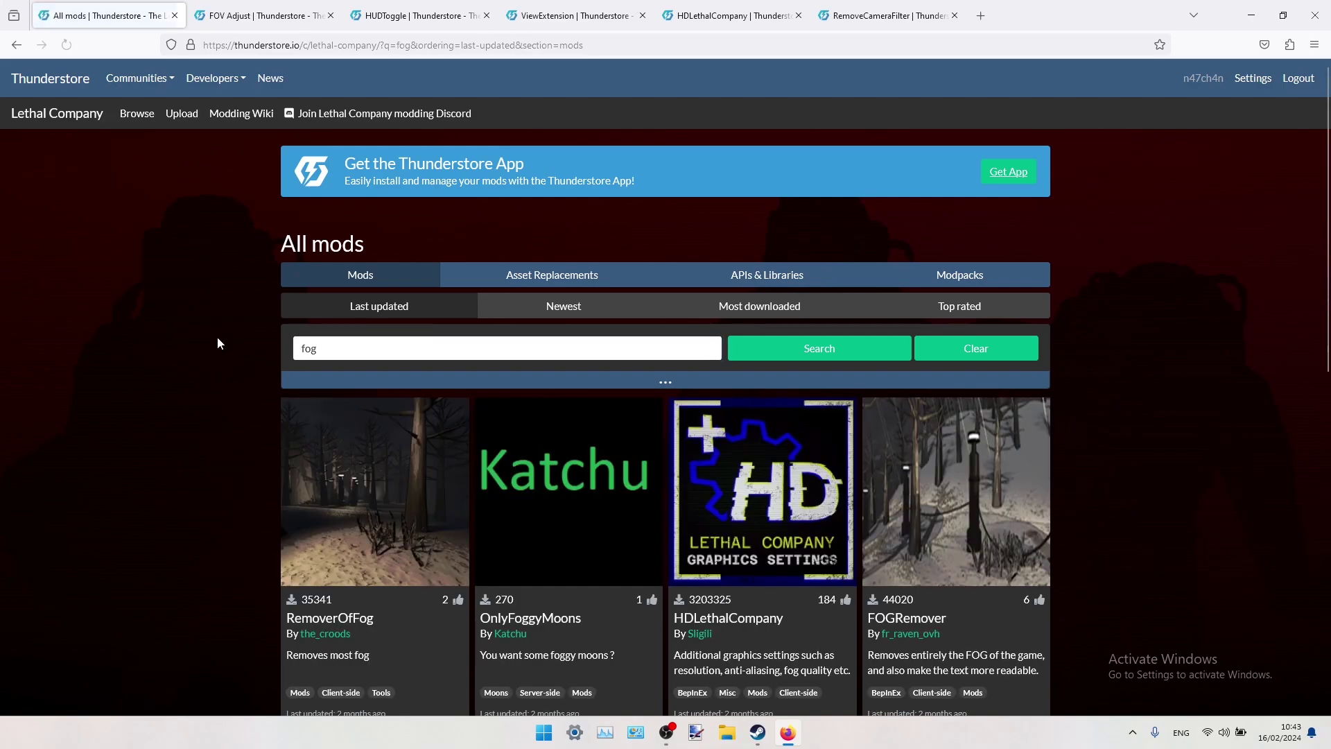
{"action": "scroll", "coordinate": [213, 347], "scroll_direction": "down", "scroll_amount": 2}
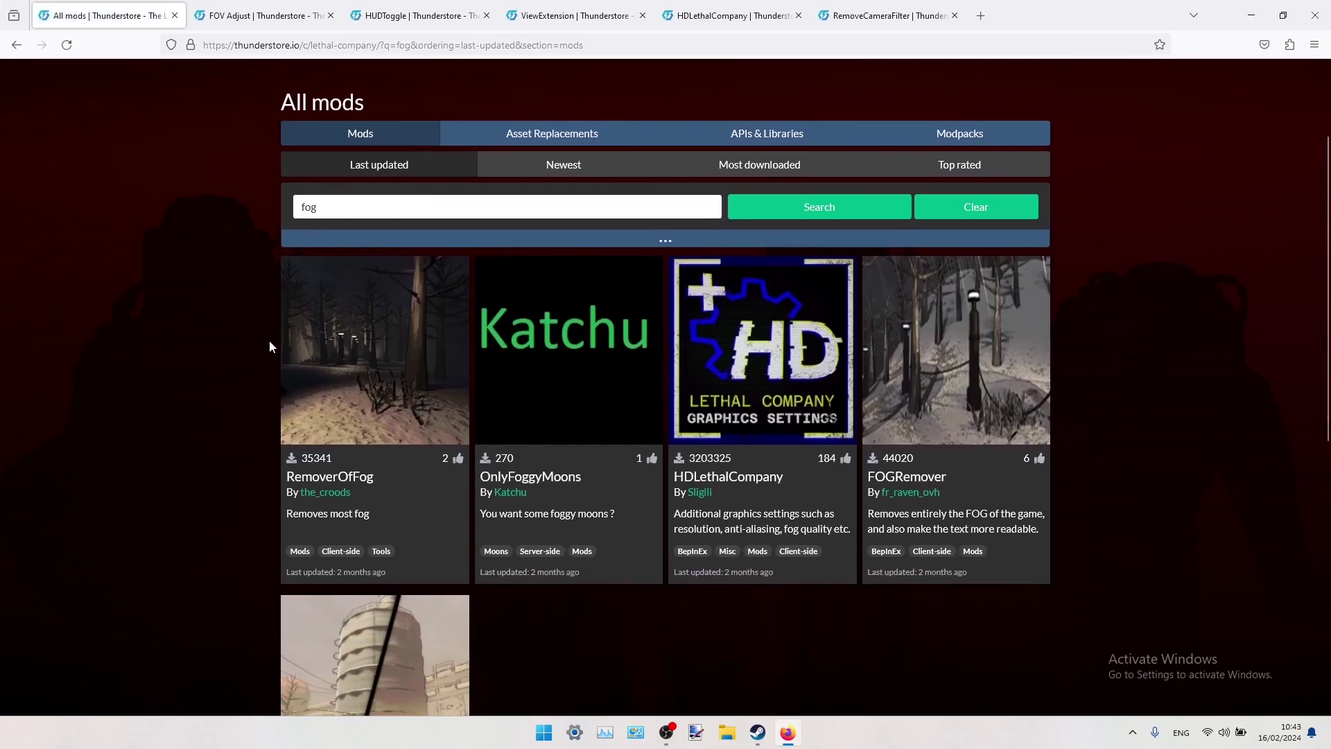
{"action": "scroll", "coordinate": [269, 340], "scroll_direction": "down", "scroll_amount": 3}
{"action": "scroll", "coordinate": [270, 338], "scroll_direction": "up", "scroll_amount": 4}
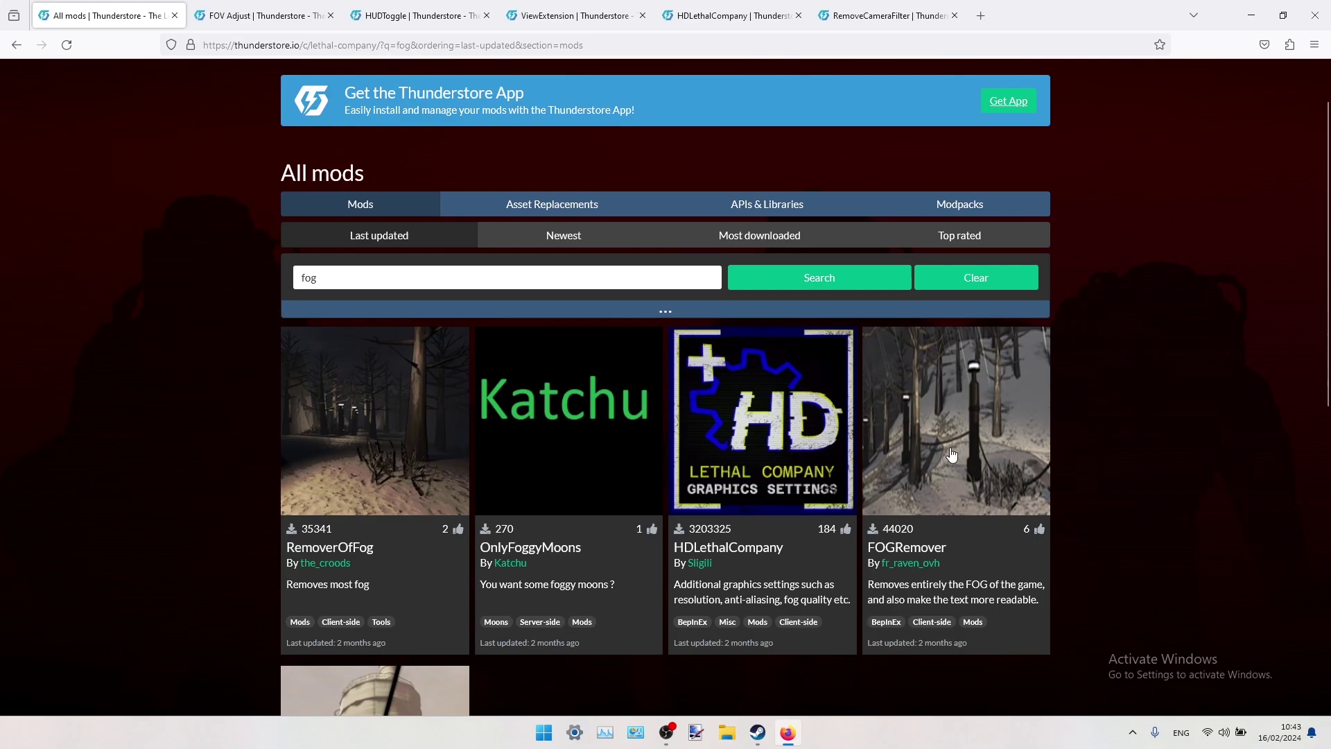
{"action": "scroll", "coordinate": [444, 409], "scroll_direction": "down", "scroll_amount": 1}
{"action": "middle_click", "coordinate": [400, 396]}
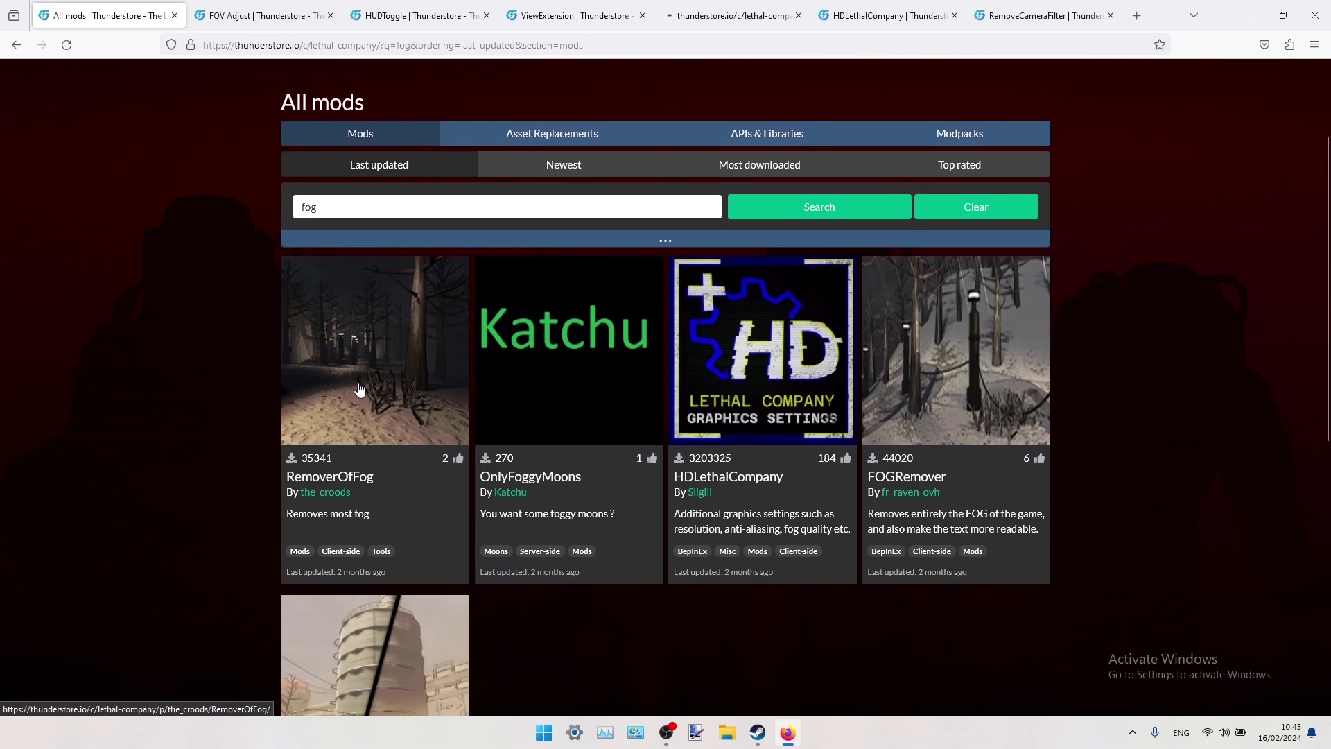
{"action": "left_click", "coordinate": [610, 13]}
{"action": "left_click", "coordinate": [677, 9]}
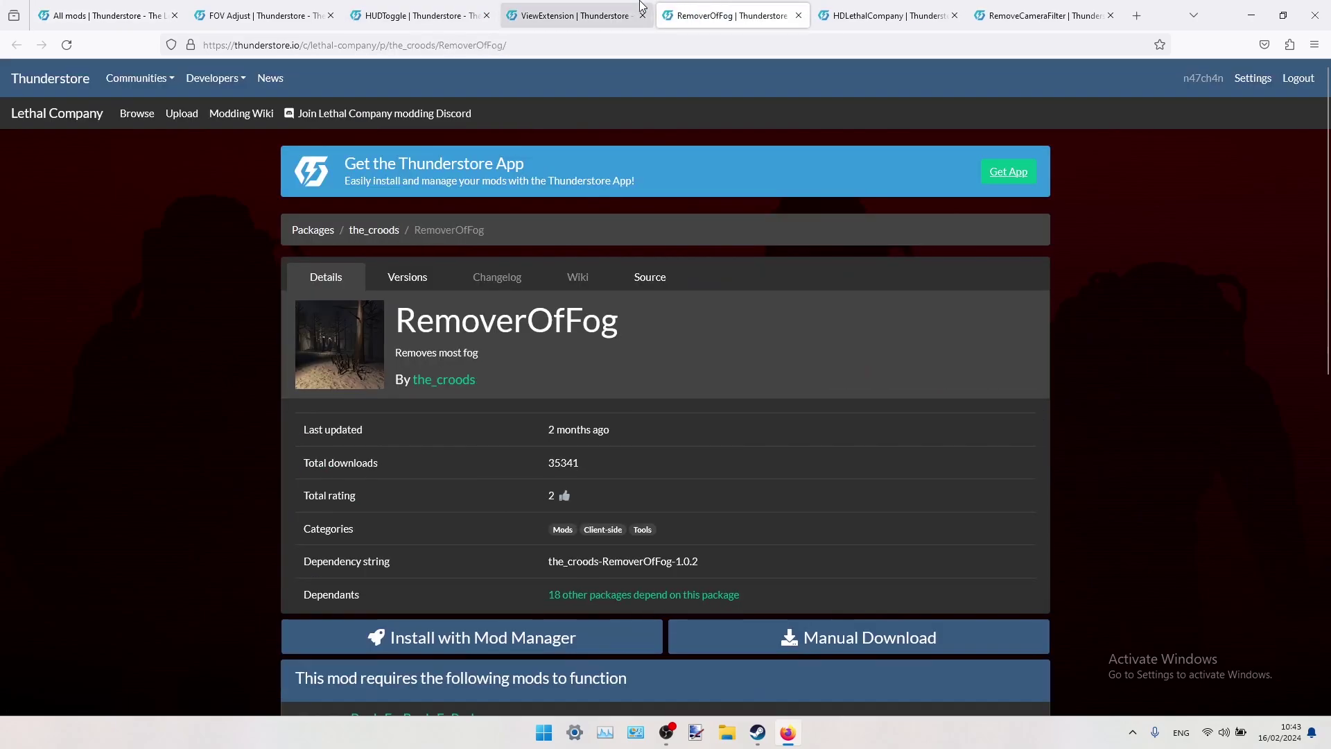
- Examine the RemoverOfFog page's details, required mods and README
{"action": "scroll", "coordinate": [662, 334], "scroll_direction": "down", "scroll_amount": 6}
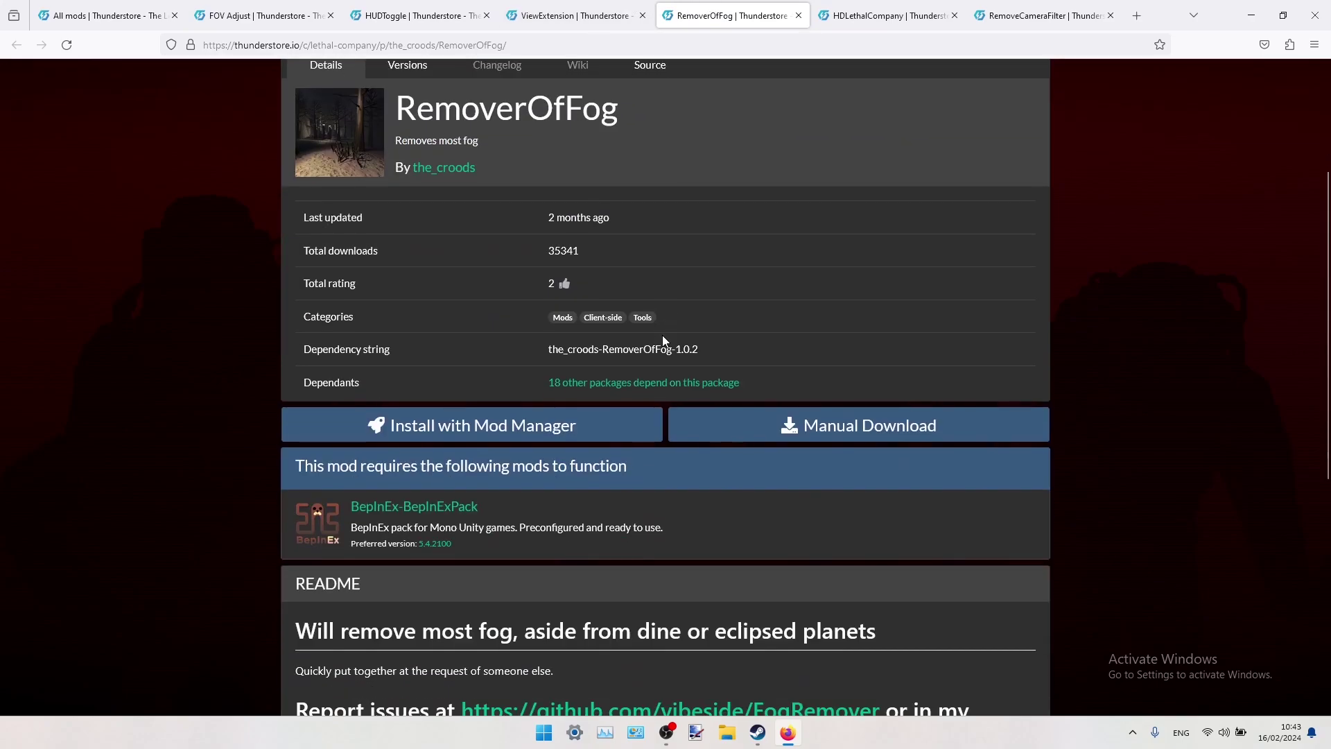
{"action": "scroll", "coordinate": [793, 334], "scroll_direction": "up", "scroll_amount": 6}
{"action": "scroll", "coordinate": [740, 360], "scroll_direction": "down", "scroll_amount": 2}
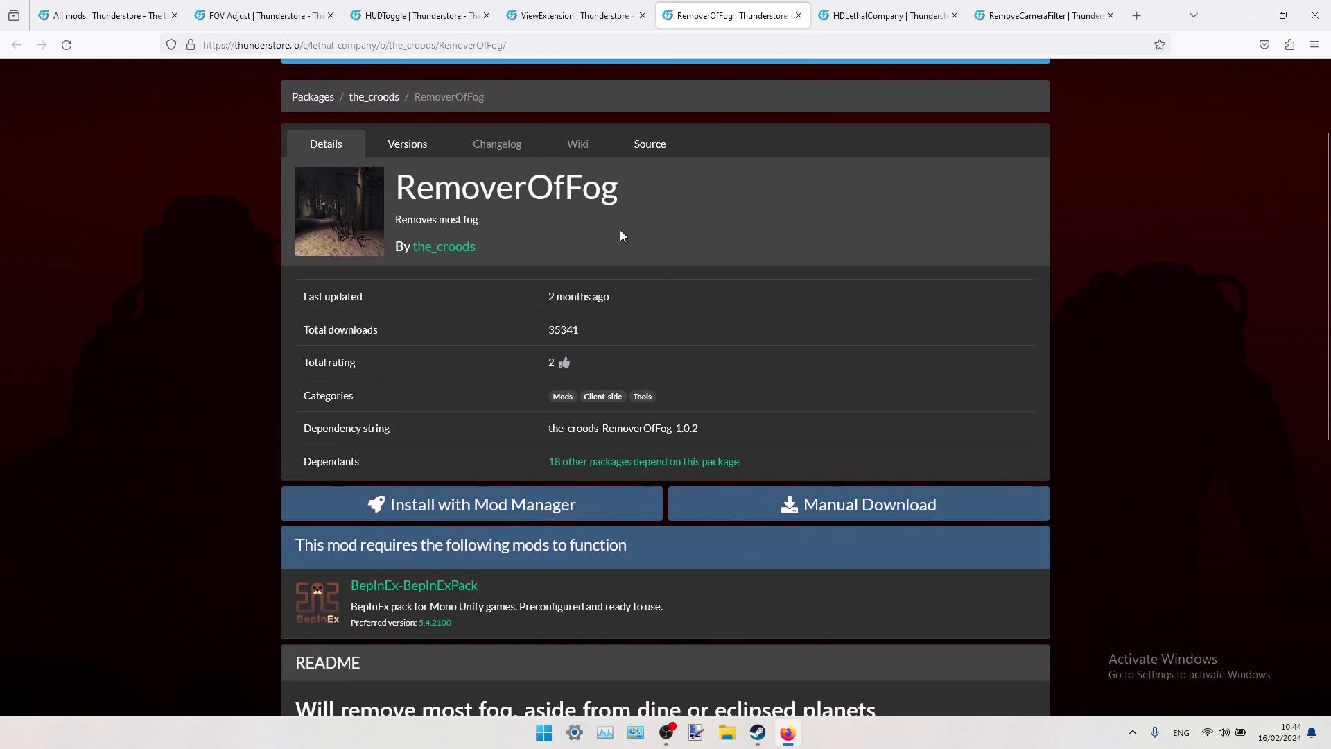
{"action": "scroll", "coordinate": [835, 300], "scroll_direction": "up", "scroll_amount": 1}
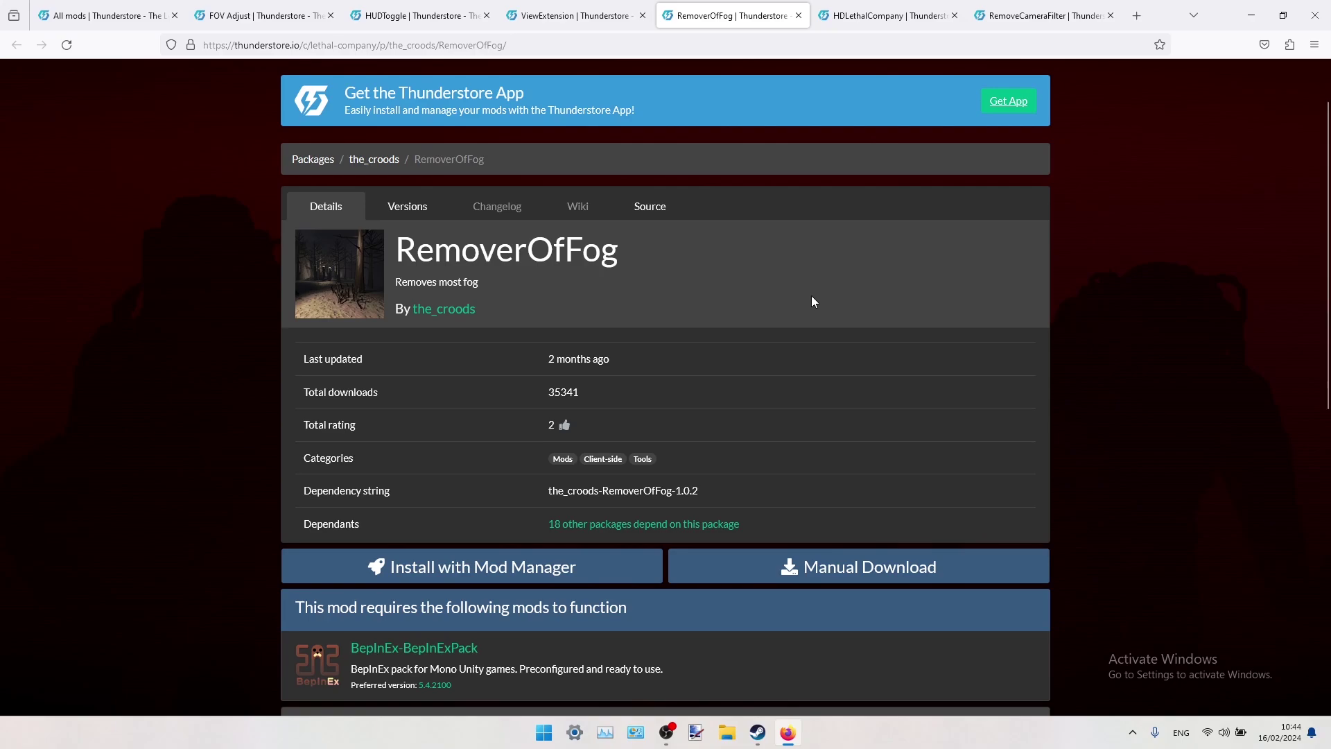
{"action": "scroll", "coordinate": [339, 314], "scroll_direction": "up", "scroll_amount": 2}
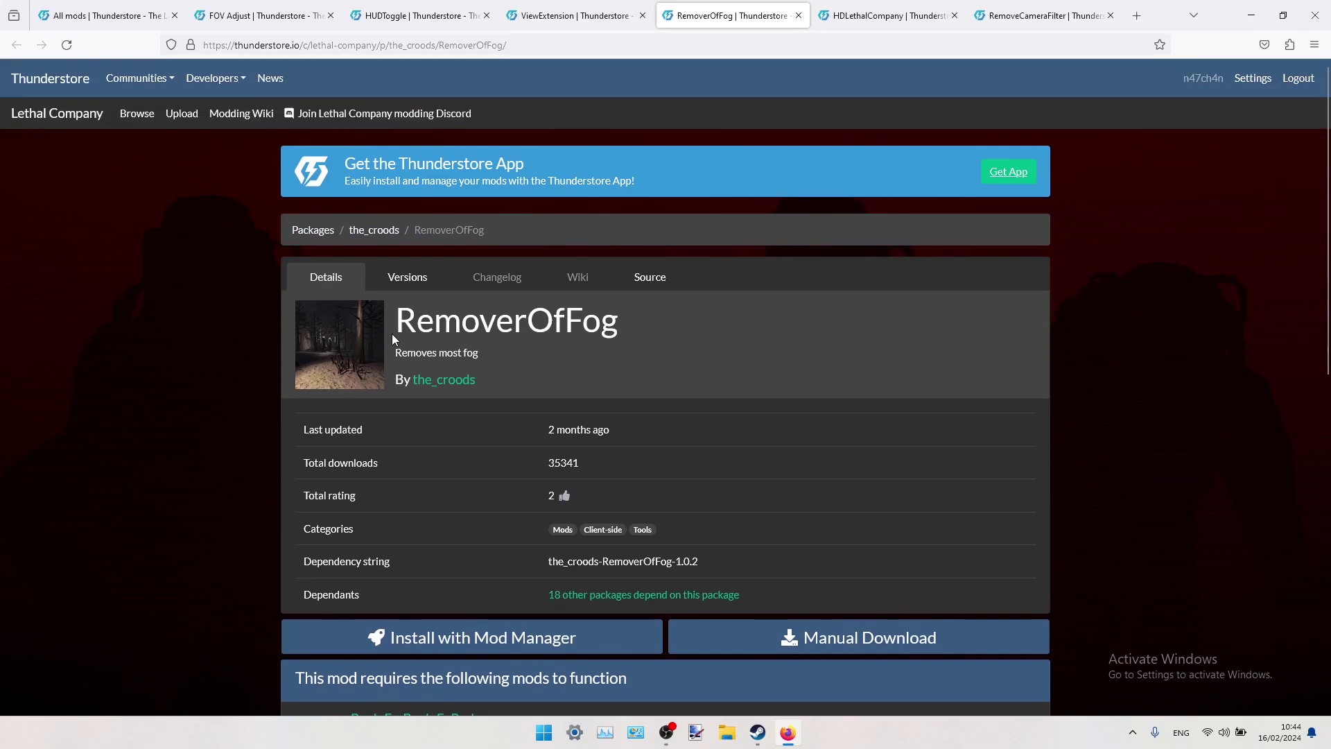
{"action": "scroll", "coordinate": [131, 422], "scroll_direction": "down", "scroll_amount": 5}
{"action": "scroll", "coordinate": [352, 355], "scroll_direction": "up", "scroll_amount": 4}
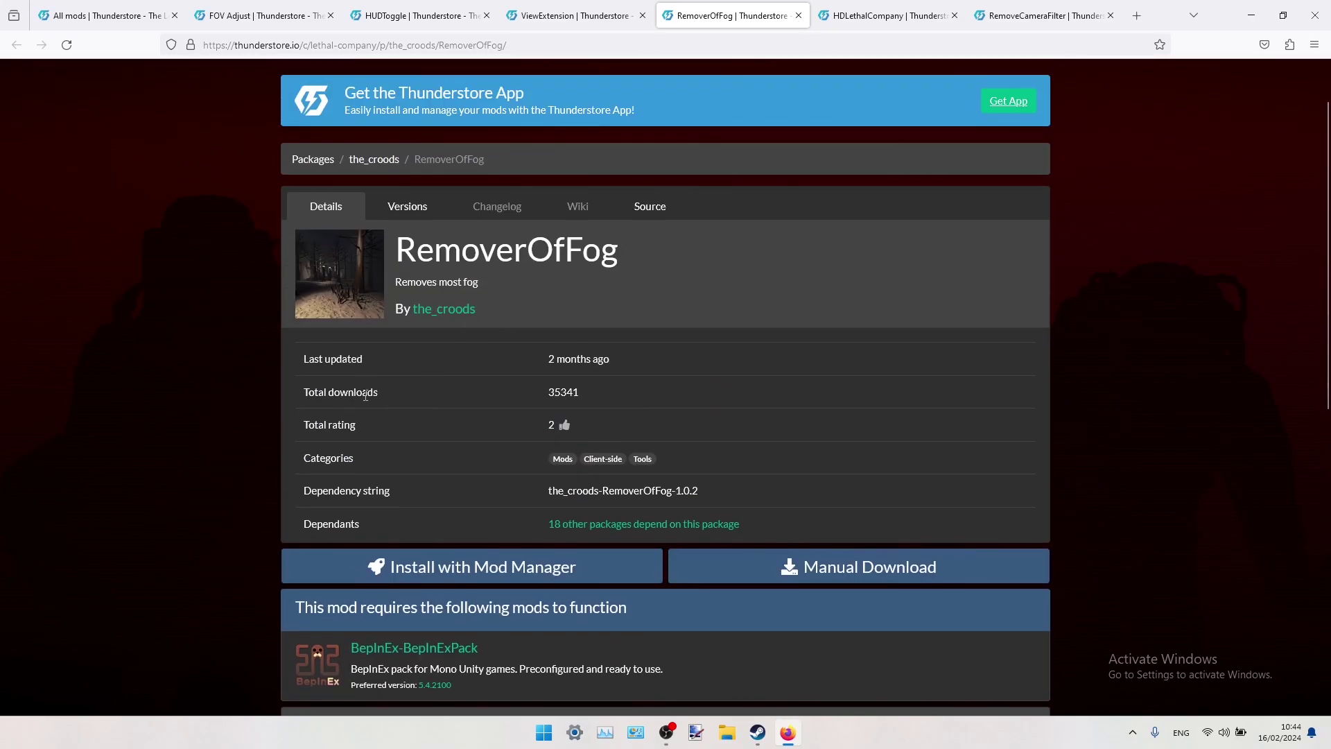
{"action": "scroll", "coordinate": [923, 386], "scroll_direction": "down", "scroll_amount": 1}
{"action": "scroll", "coordinate": [445, 261], "scroll_direction": "down", "scroll_amount": 2}
{"action": "scroll", "coordinate": [352, 277], "scroll_direction": "up", "scroll_amount": 3}
{"action": "scroll", "coordinate": [683, 321], "scroll_direction": "down", "scroll_amount": 2}
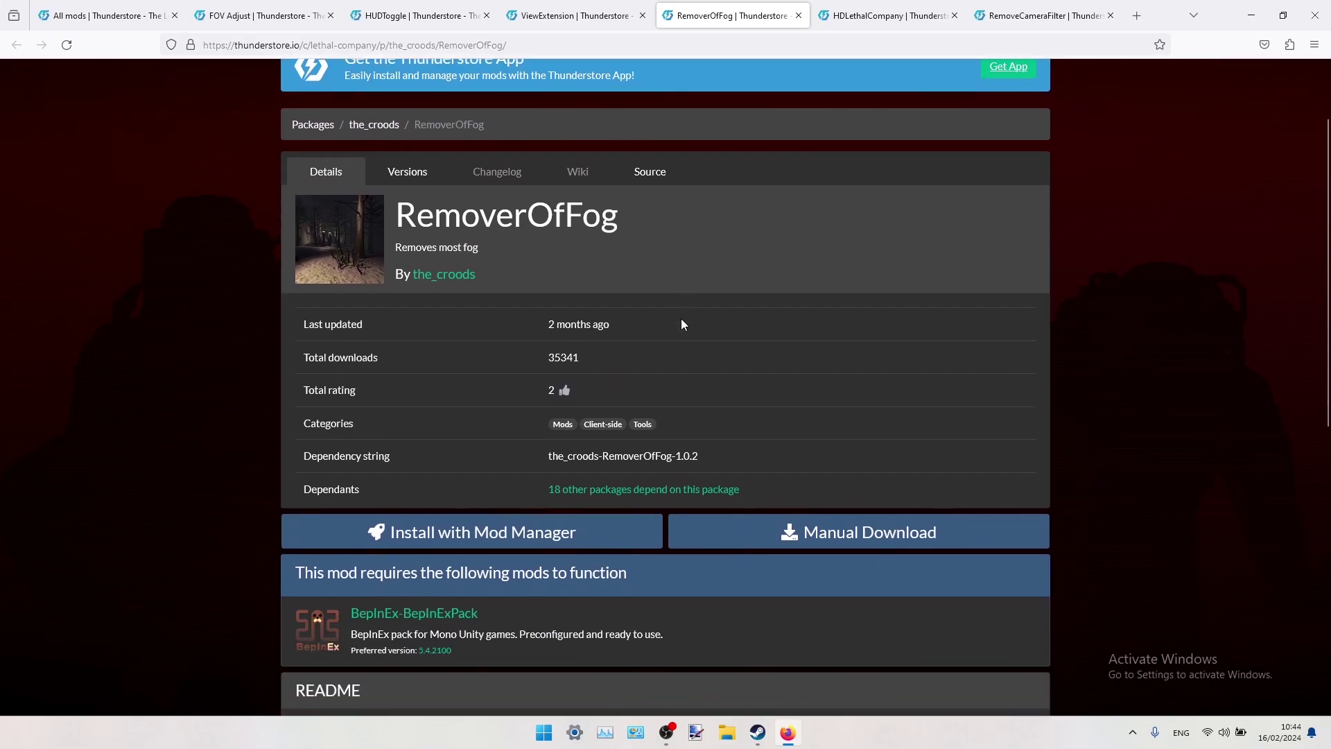
{"action": "scroll", "coordinate": [885, 414], "scroll_direction": "down", "scroll_amount": 1}
{"action": "scroll", "coordinate": [883, 414], "scroll_direction": "up", "scroll_amount": 3}
- Look through the open tabs for the mod list, HUDToggle, FOV Adjust and ViewExtension
{"action": "key", "text": "ctrl+shift+Tab"}
{"action": "key", "text": "ctrl+shift+Tab"}
{"action": "key", "text": "ctrl+shift+Tab"}
{"action": "key", "text": "ctrl+shift+Tab"}
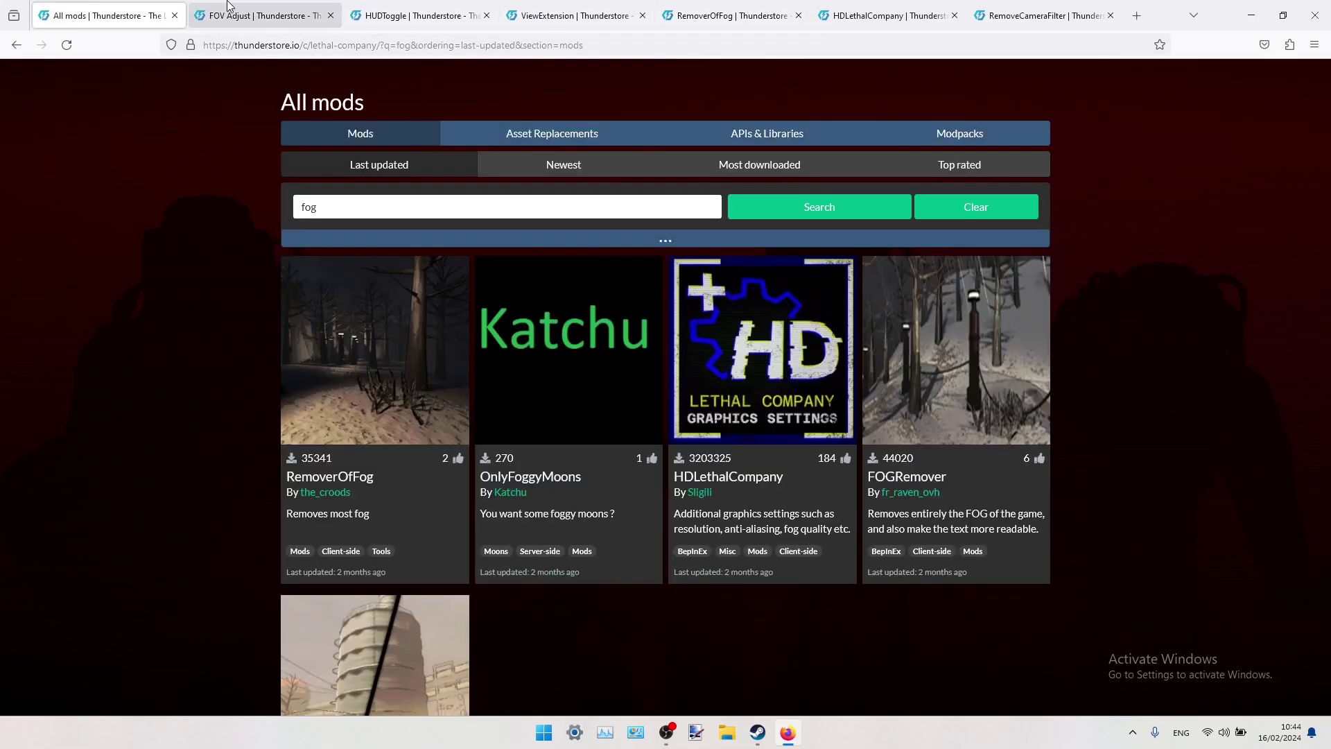
{"action": "left_click", "coordinate": [416, 15]}
{"action": "left_click", "coordinate": [260, 15]}
{"action": "left_click", "coordinate": [574, 16]}
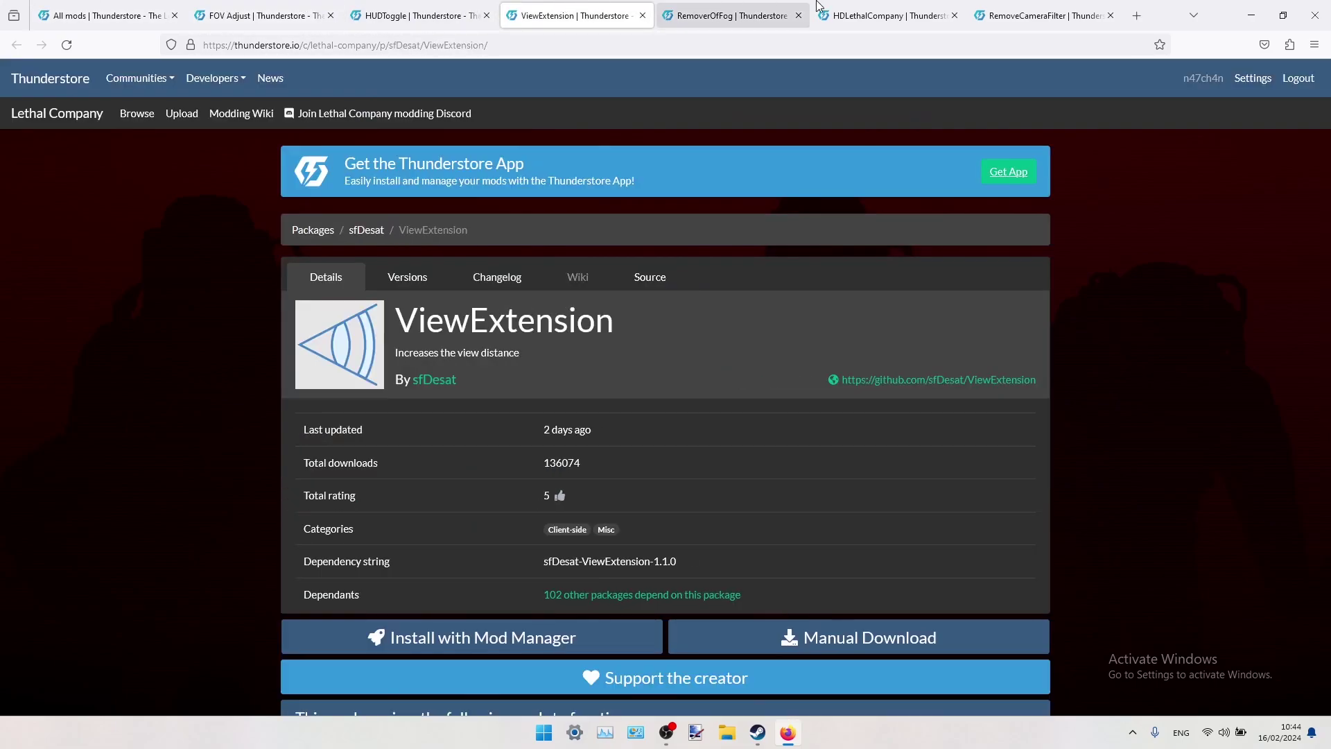
- Download HDLethalCompany manually from its mod page and open the downloaded zip archive
{"action": "left_click", "coordinate": [889, 7]}
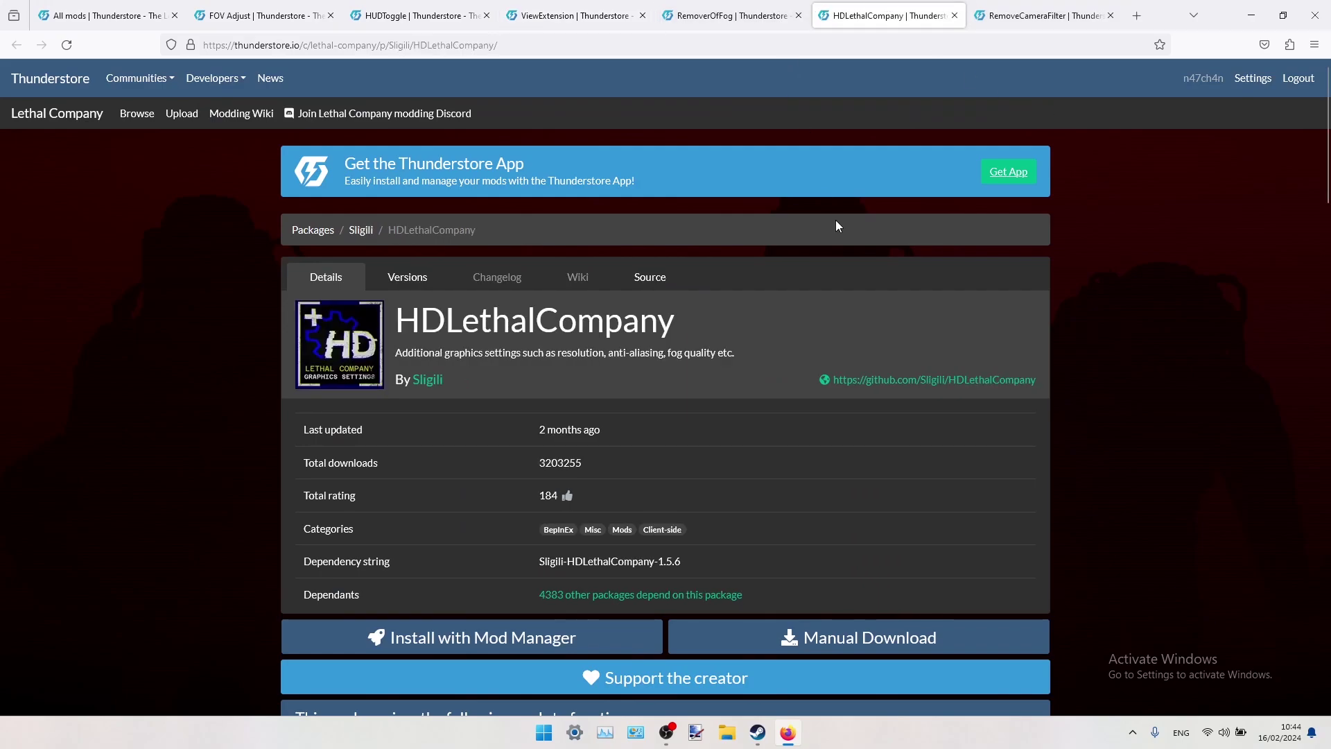
{"action": "scroll", "coordinate": [905, 491], "scroll_direction": "down", "scroll_amount": 2}
{"action": "left_click", "coordinate": [853, 496]}
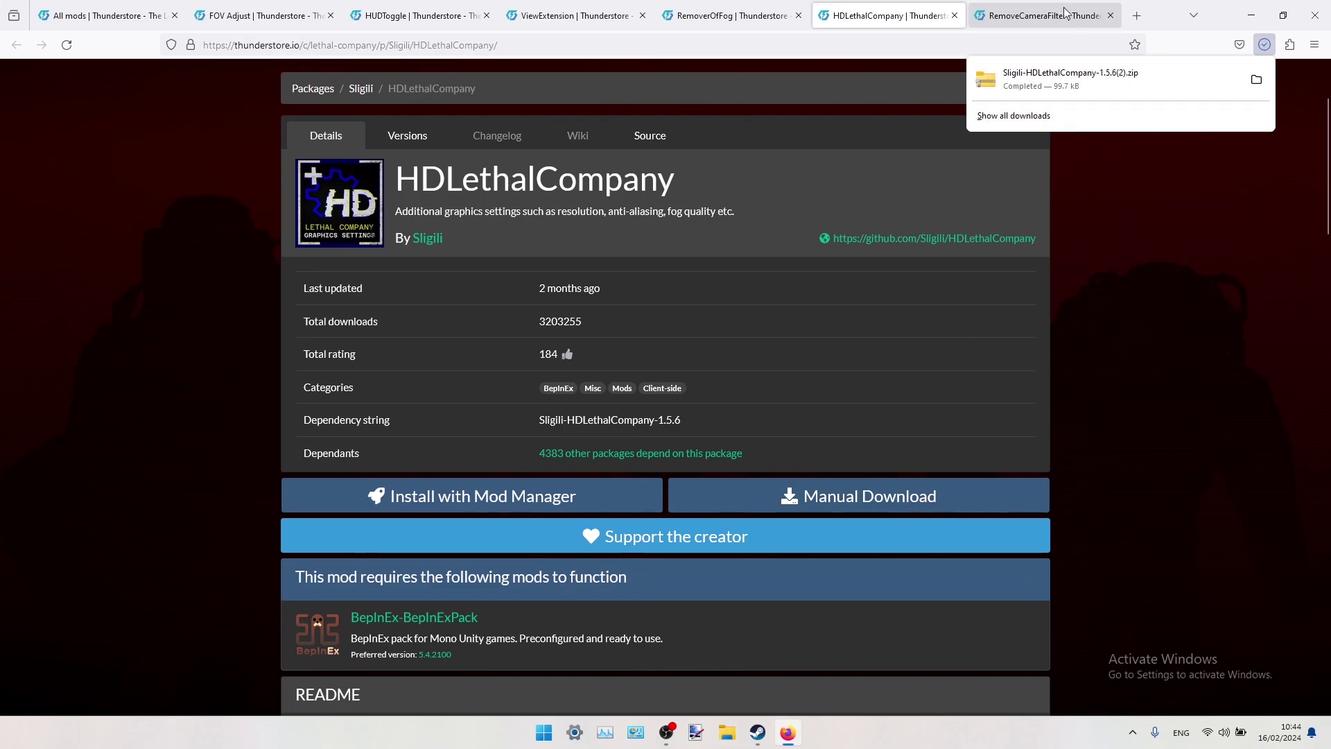
{"action": "left_click", "coordinate": [1149, 91]}
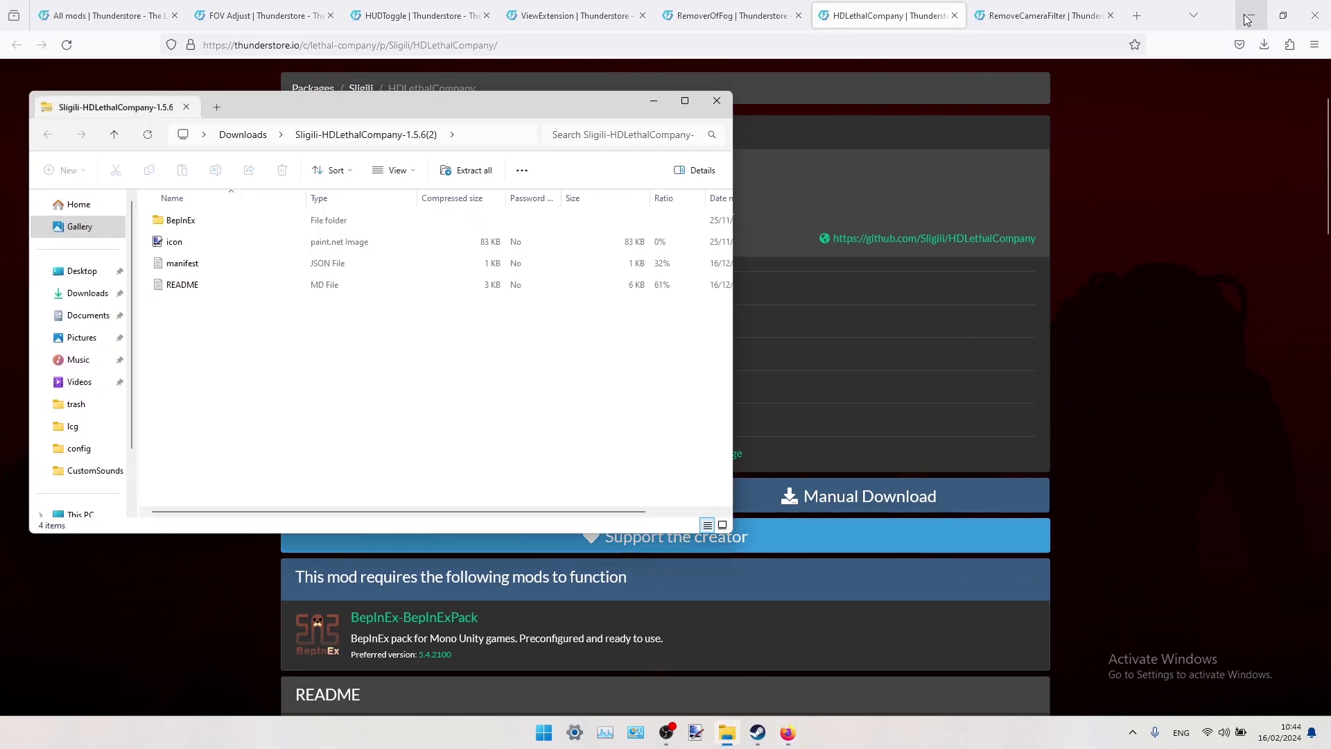
- Minimise the browser to reveal Steam, set the archive window aside, and check the contents of its BepInEx folder
{"action": "left_click", "coordinate": [1249, 7]}
{"action": "left_click", "coordinate": [1249, 7]}
{"action": "left_click_drag", "start_coordinate": [492, 102], "coordinate": [1123, 141]}
{"action": "double_click", "coordinate": [876, 261]}
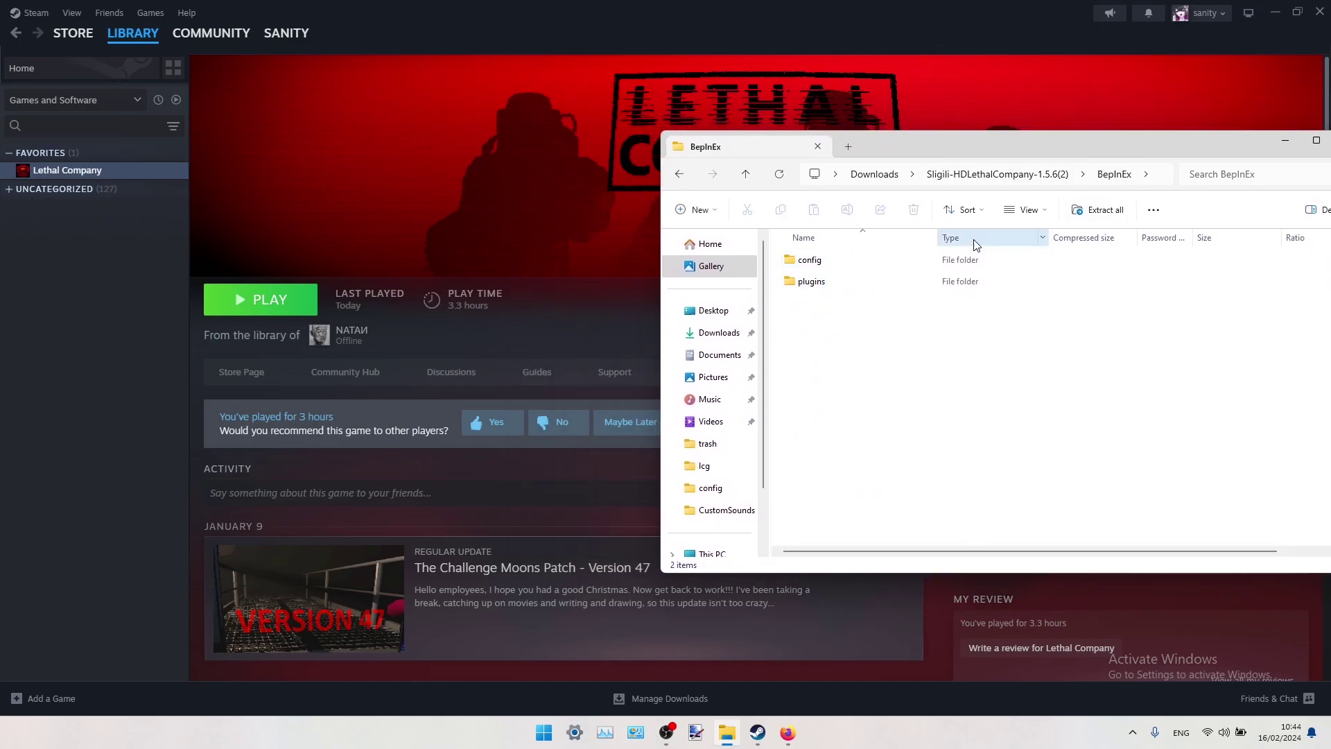
{"action": "left_click", "coordinate": [1031, 173]}
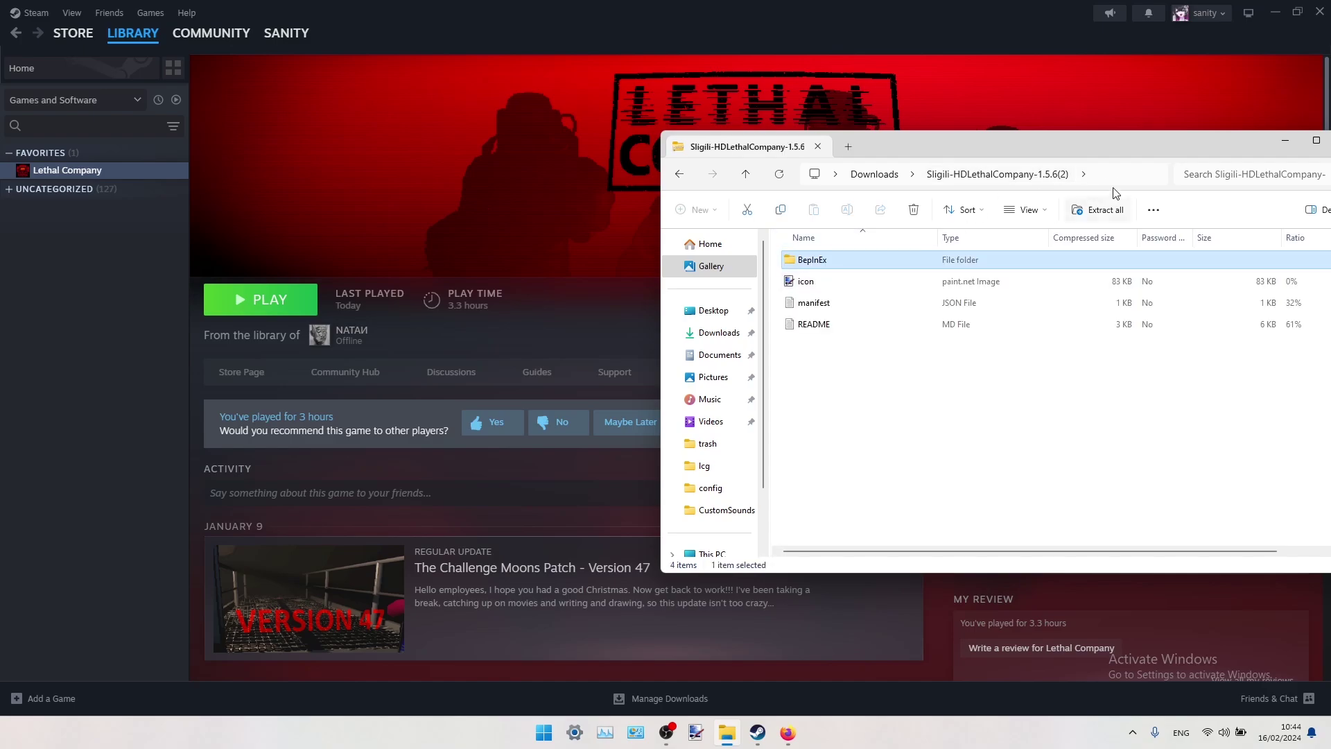
- Open Lethal Company's installation folder from its Steam properties, and clear the Steam windows away from the two folder windows
{"action": "right_click", "coordinate": [61, 170]}
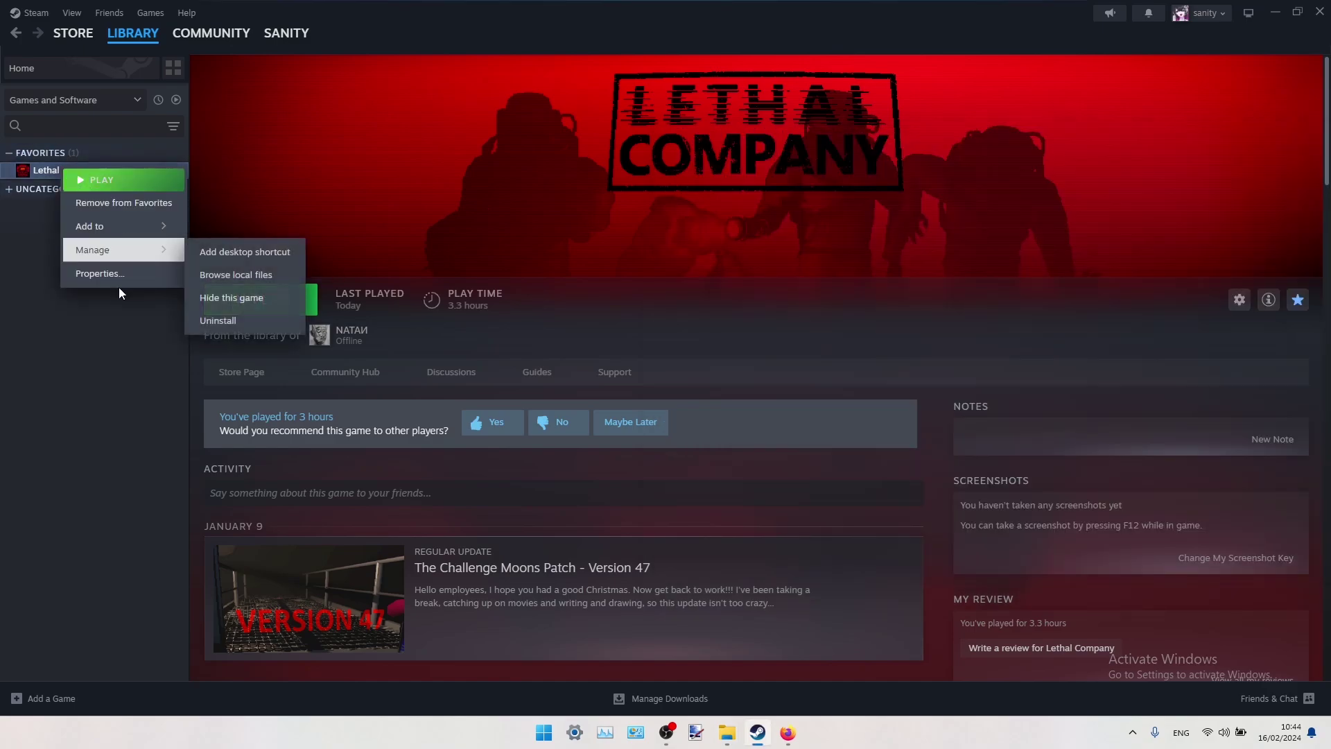
{"action": "left_click", "coordinate": [43, 166]}
{"action": "right_click", "coordinate": [44, 171]}
{"action": "left_click", "coordinate": [77, 281]}
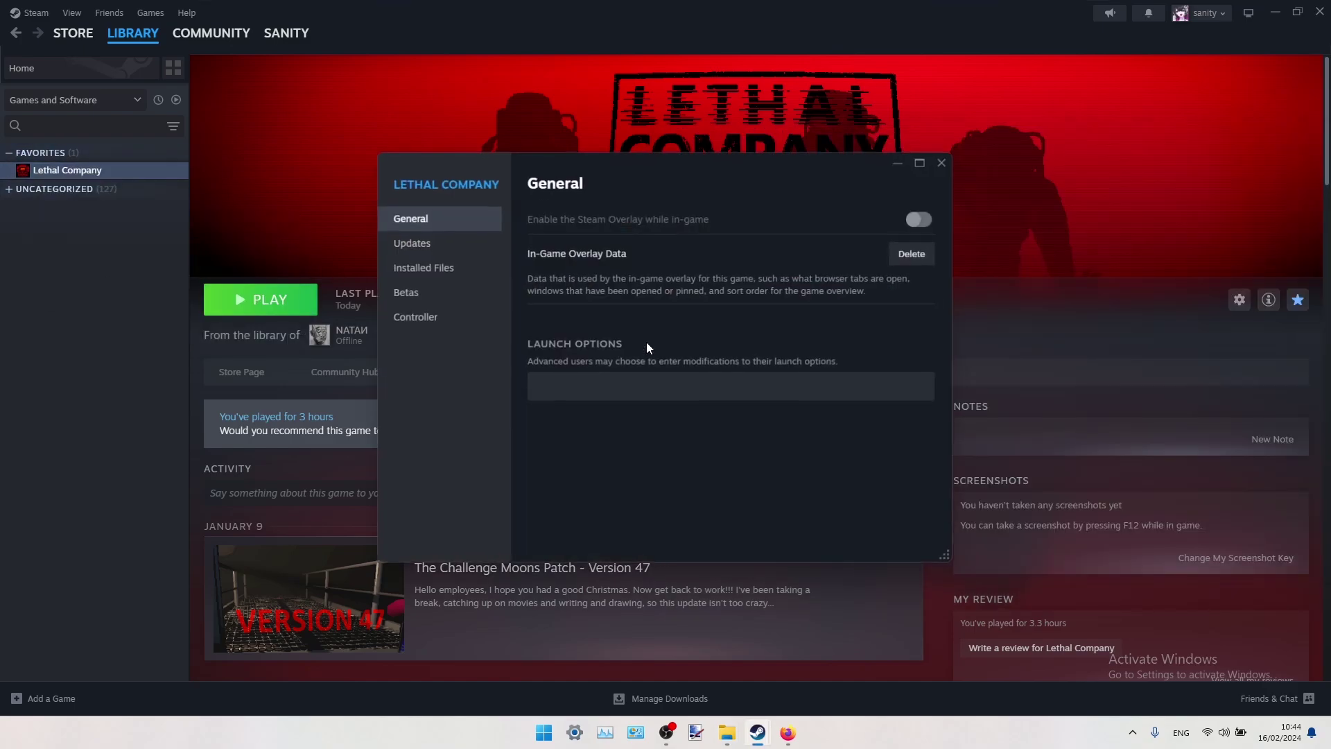
{"action": "left_click", "coordinate": [426, 266]}
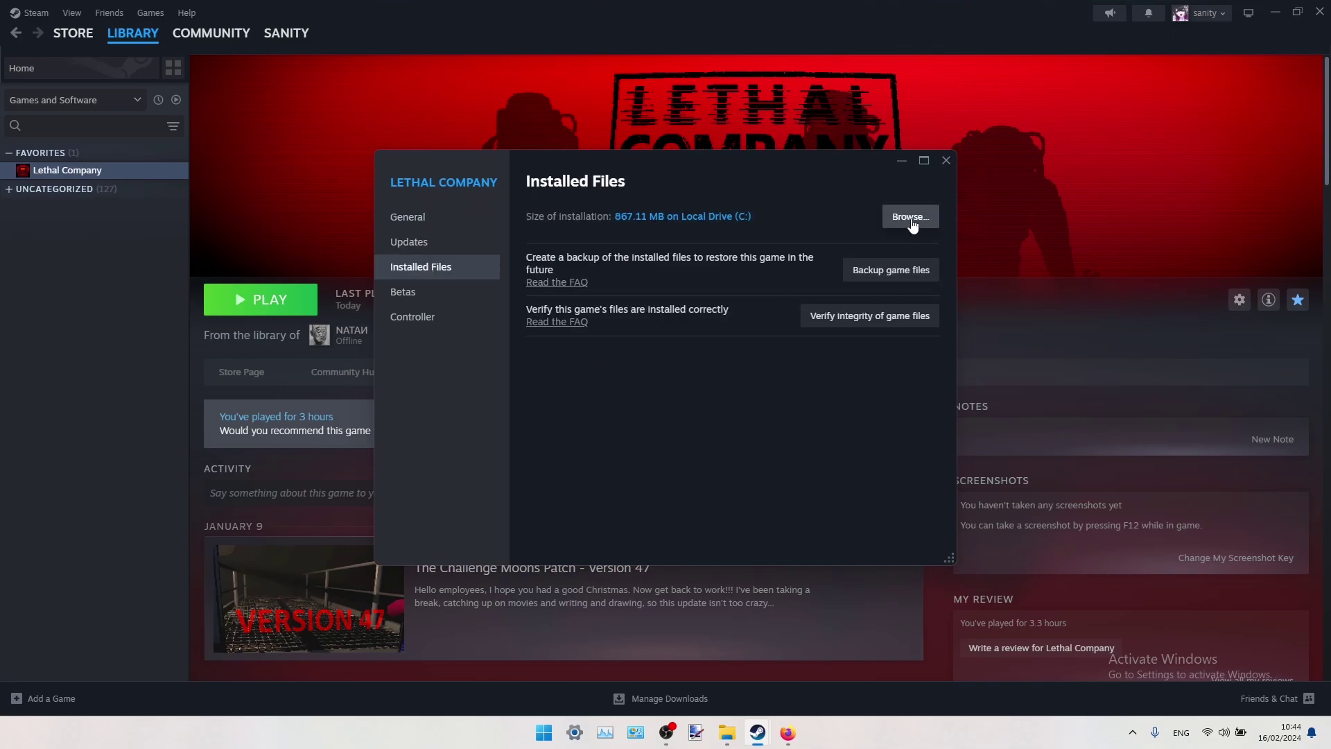
{"action": "left_click", "coordinate": [1274, 11]}
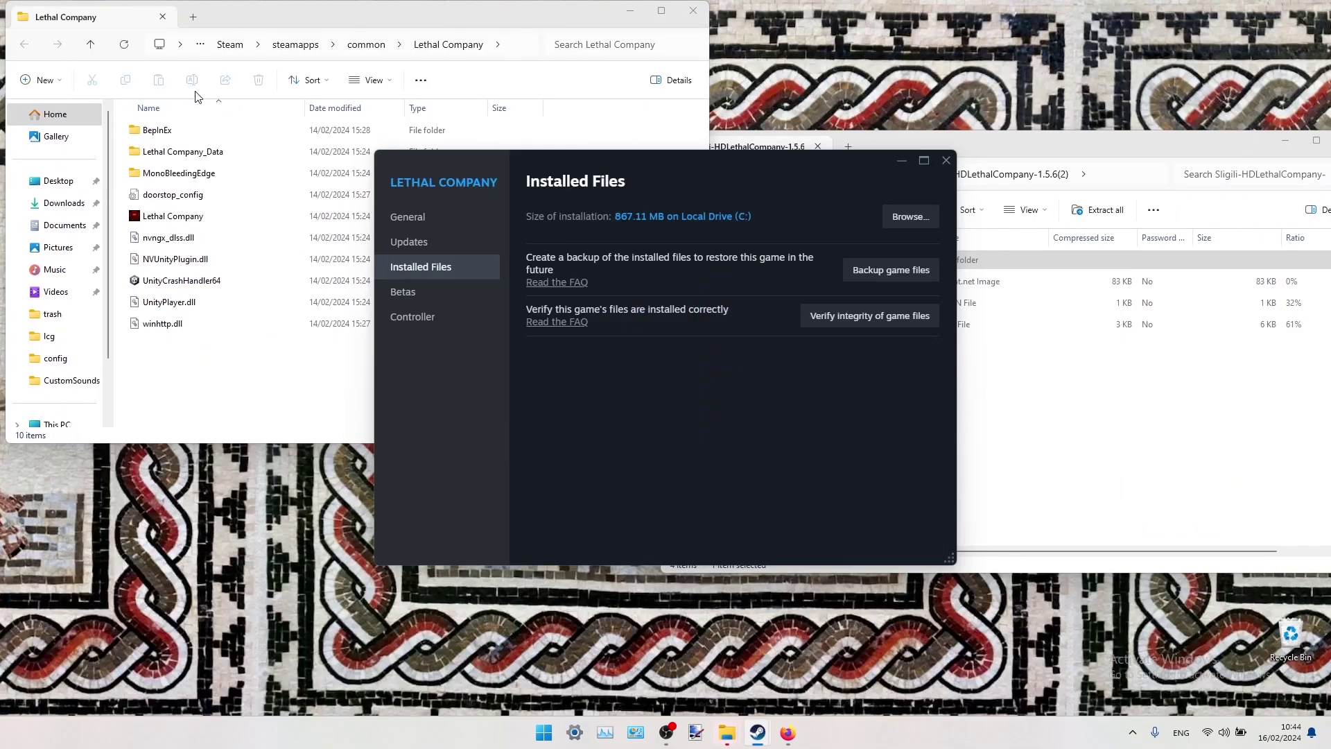
{"action": "left_click_drag", "start_coordinate": [227, 20], "coordinate": [239, 45]}
{"action": "left_click", "coordinate": [946, 160]}
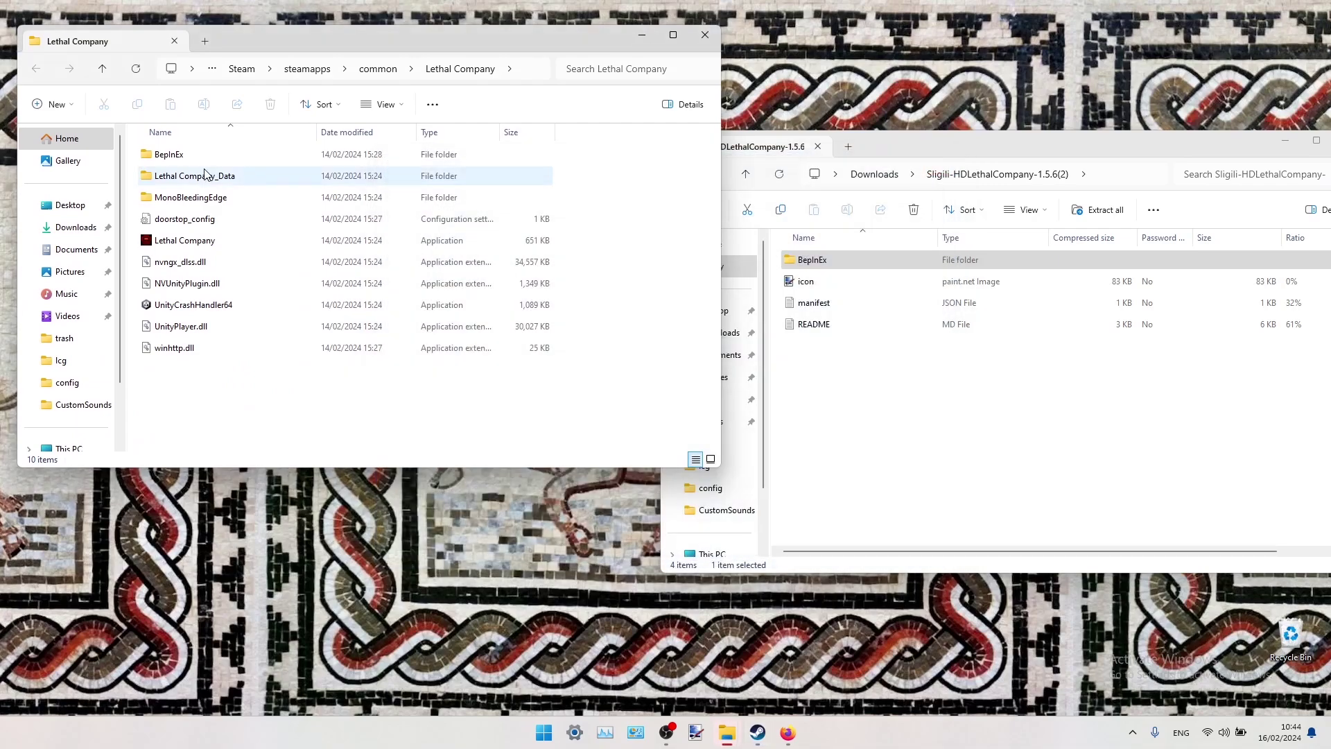
- Copy the config and plugins folders from the archive's BepInEx folder into the game's BepInEx folder
{"action": "double_click", "coordinate": [196, 159]}
{"action": "double_click", "coordinate": [165, 246]}
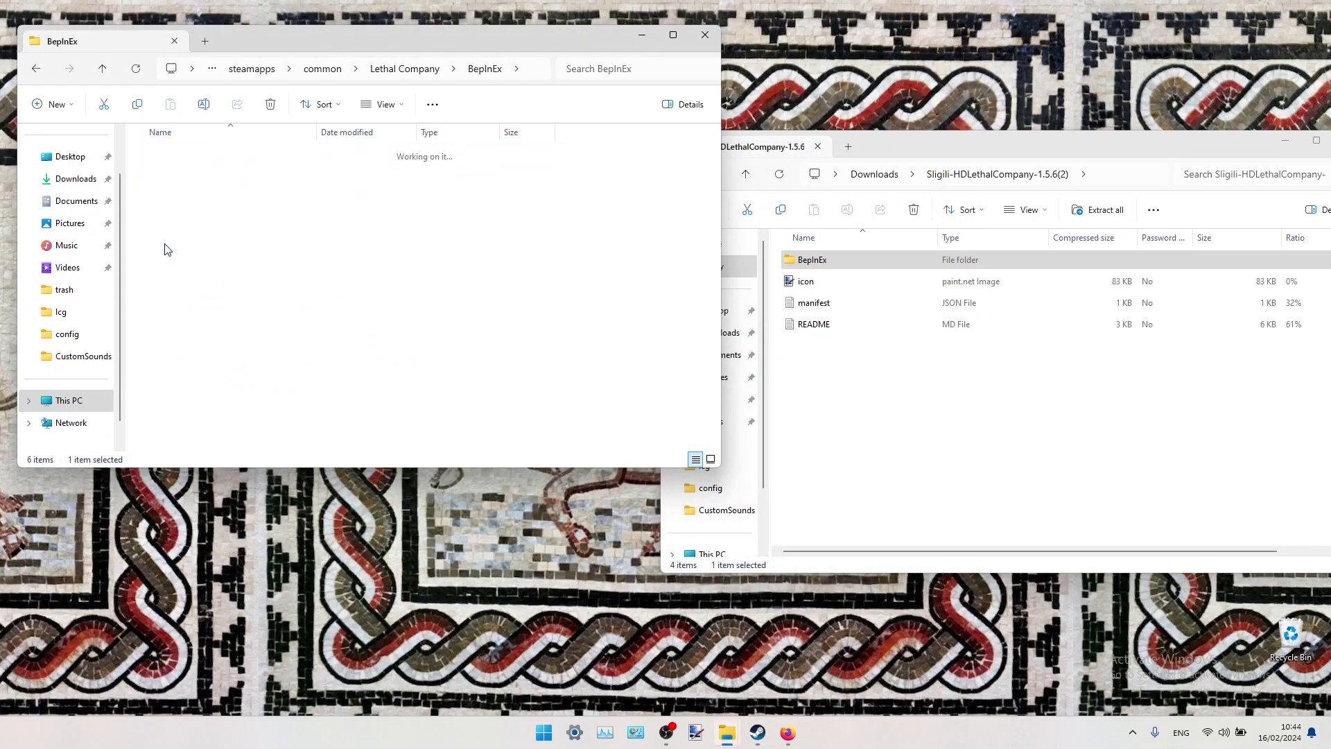
{"action": "left_click", "coordinate": [420, 68]}
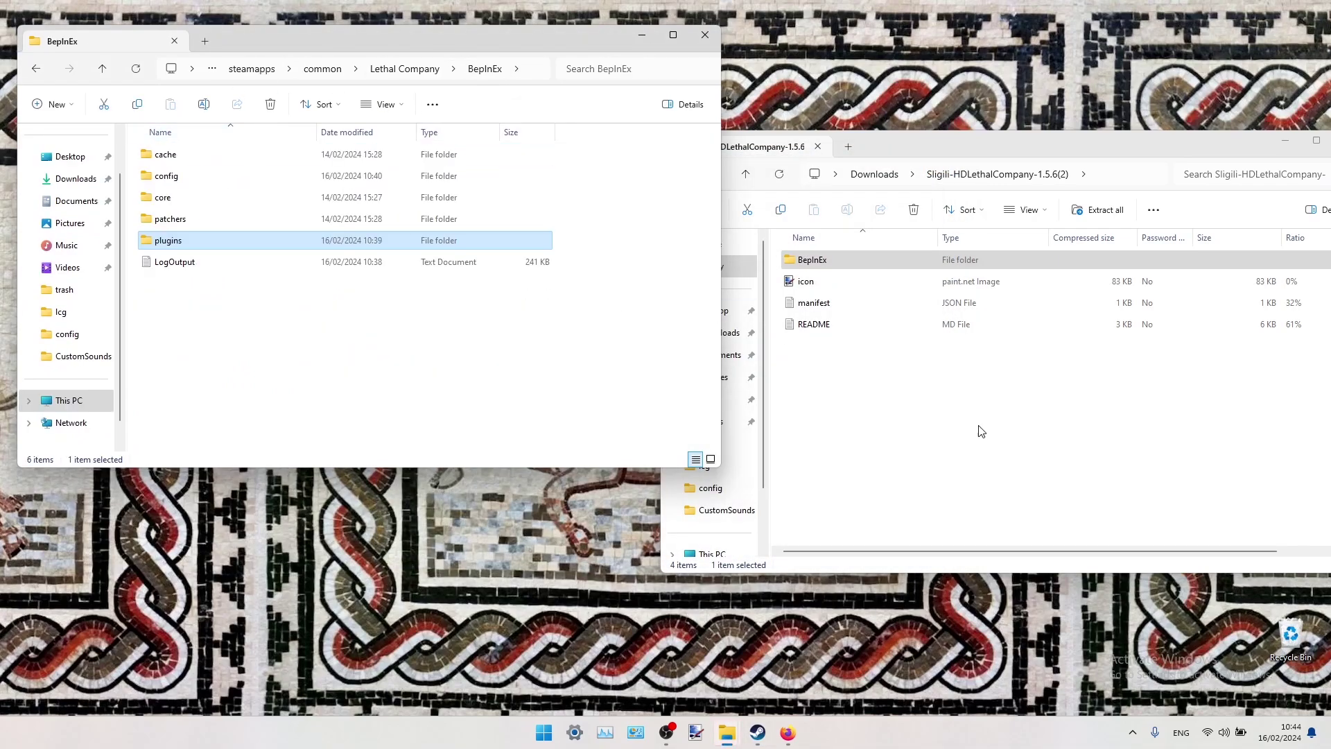
{"action": "double_click", "coordinate": [812, 261]}
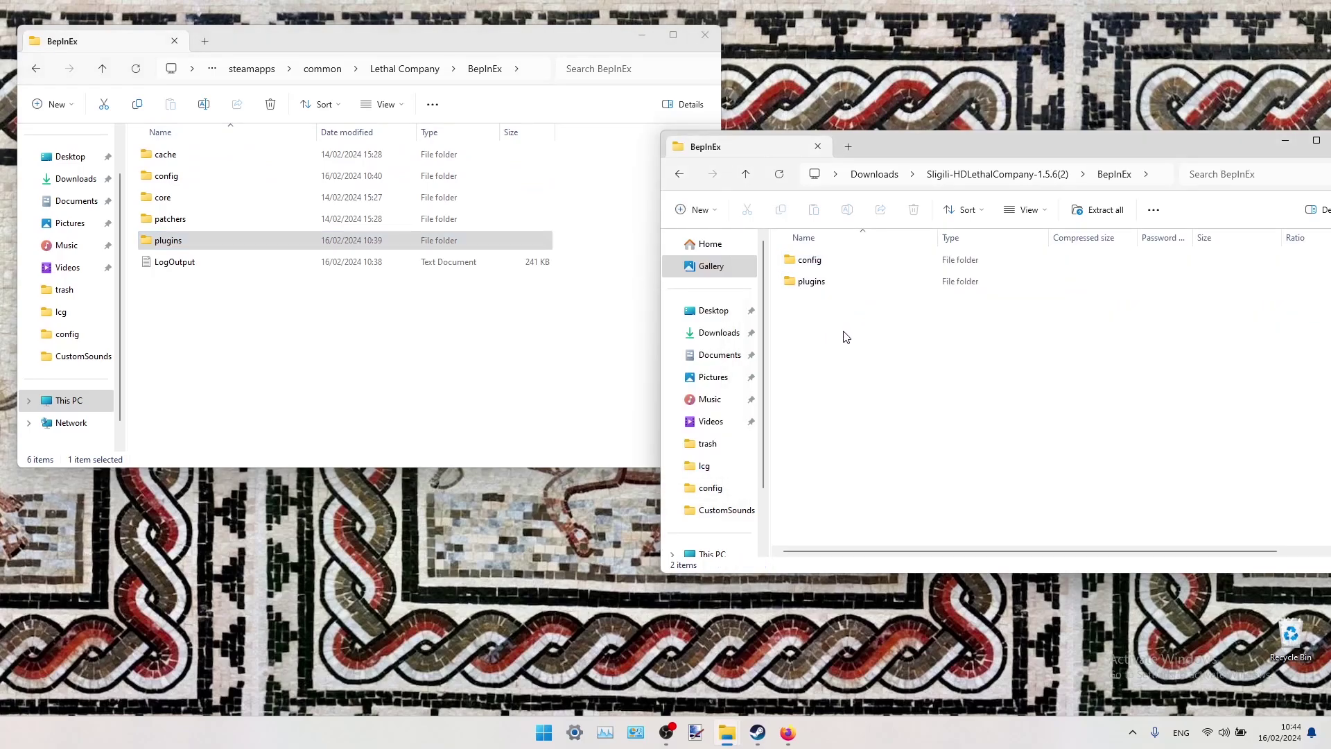
{"action": "left_click_drag", "start_coordinate": [833, 344], "coordinate": [328, 329]}
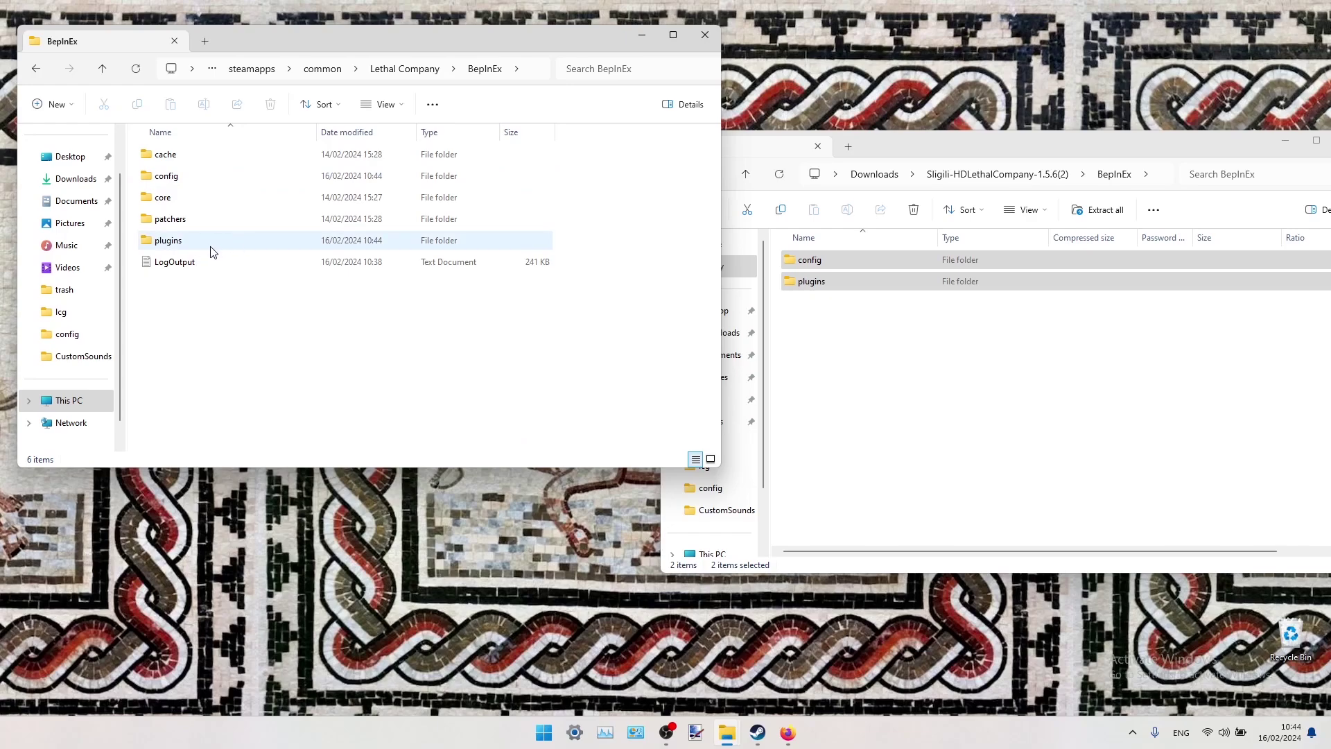
- Open the HDLethalCompany CFG file from the game's BepInEx config folder in the text editor, and return to the folder window
{"action": "double_click", "coordinate": [188, 183]}
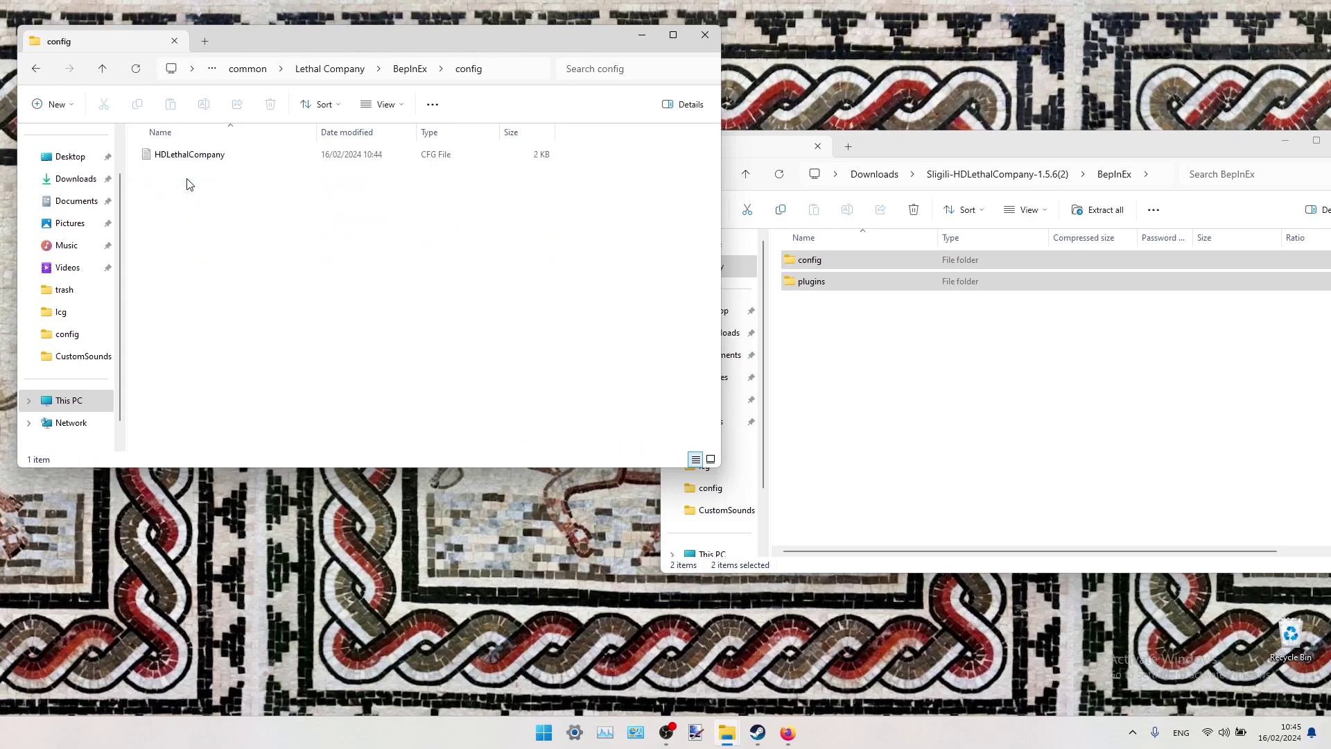
{"action": "left_click", "coordinate": [412, 68]}
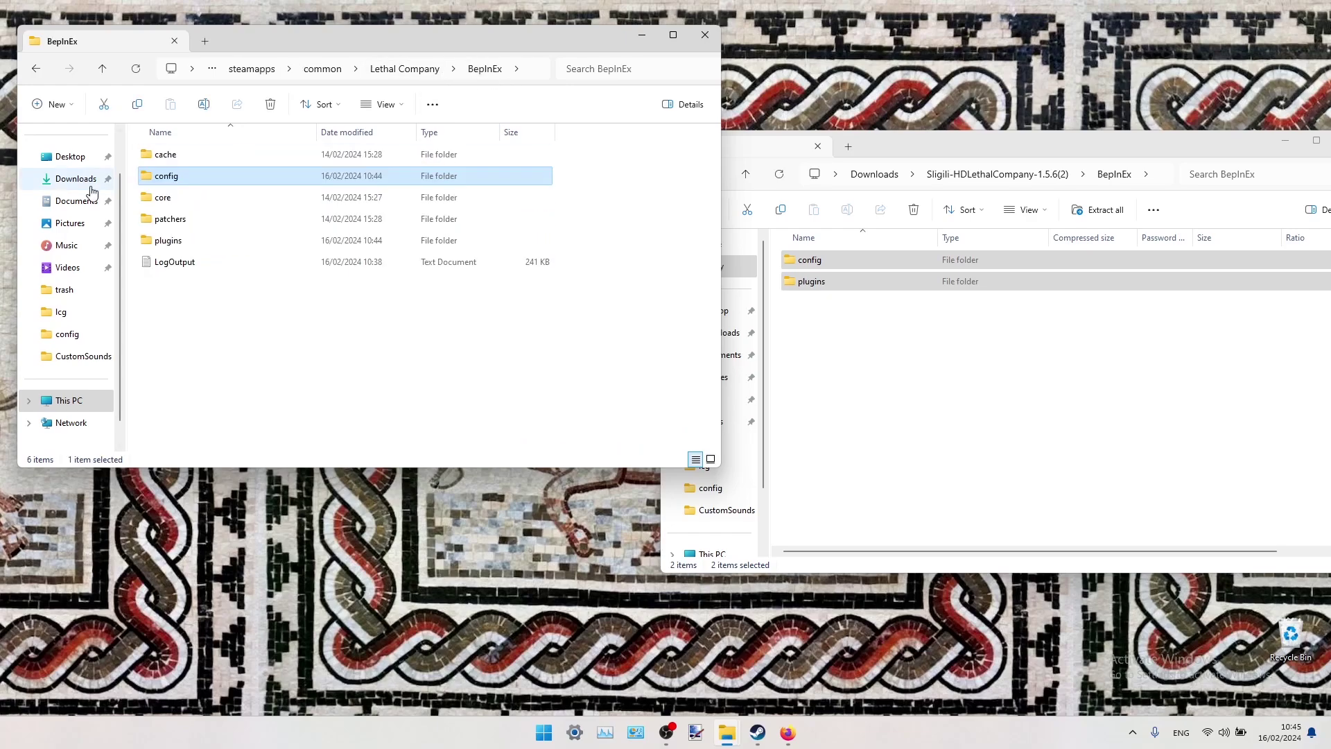
{"action": "double_click", "coordinate": [186, 178]}
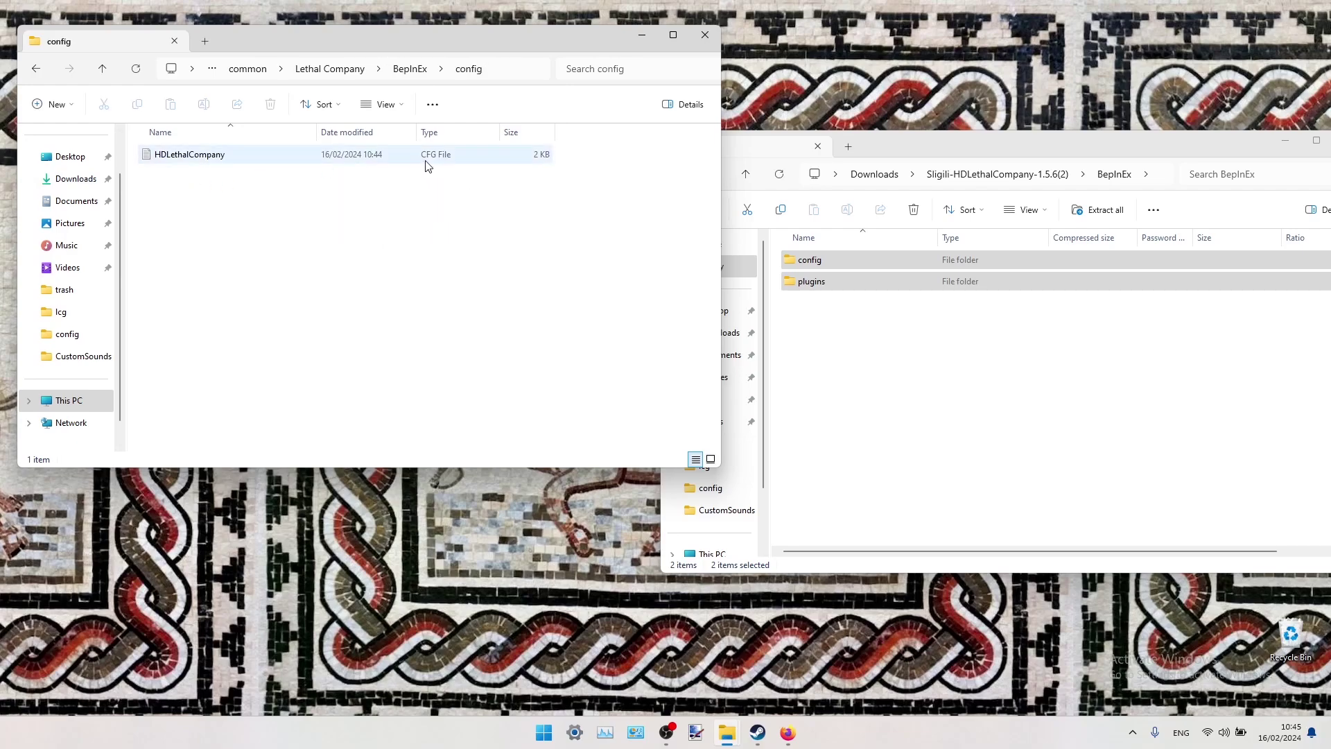
{"action": "left_click", "coordinate": [180, 158]}
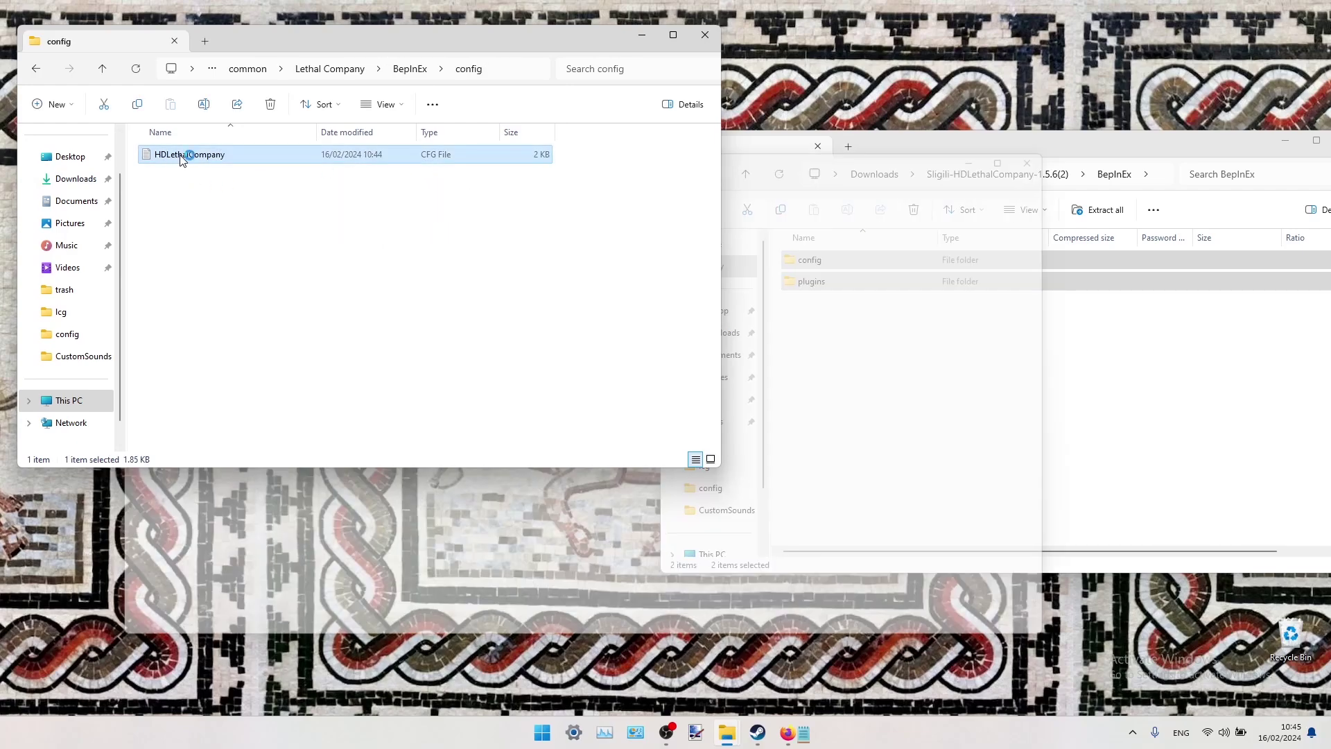
{"action": "left_click", "coordinate": [232, 130]}
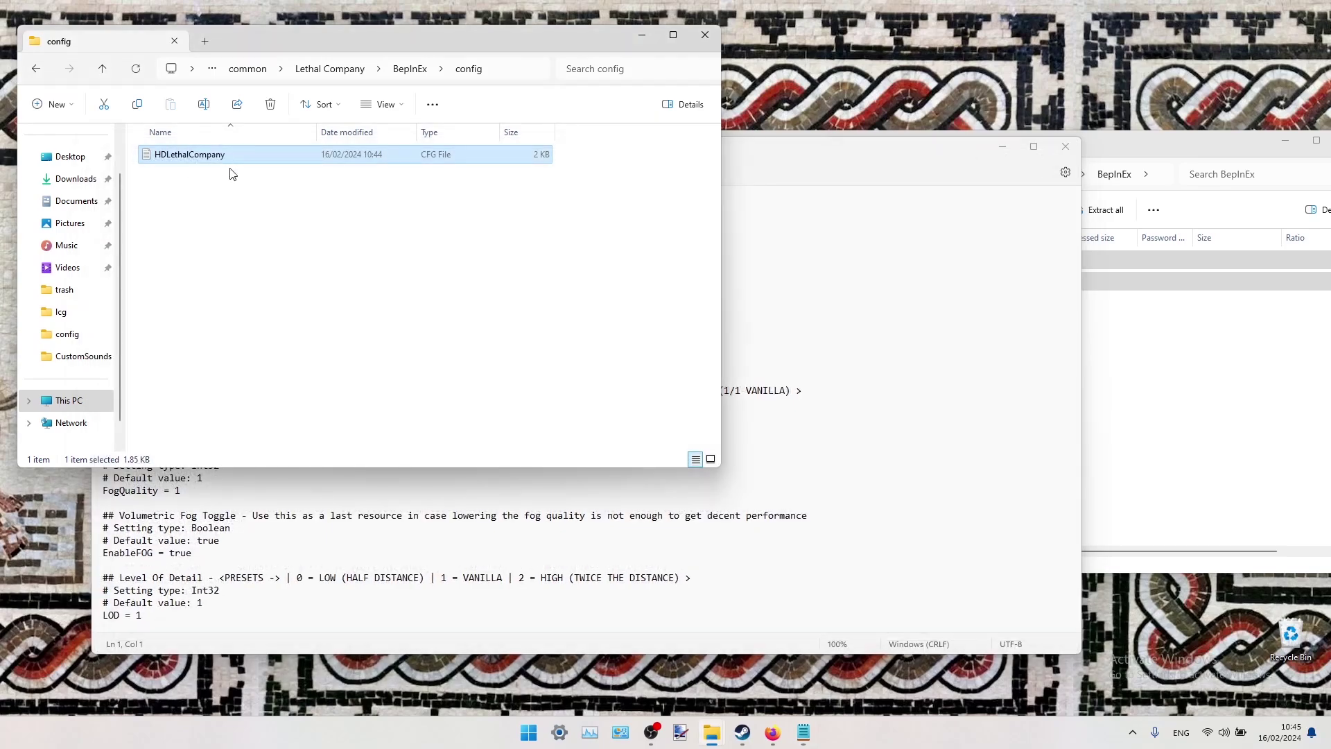
- Open the HDLethalCompany CFG file from the config folder in Notepad and look over its graphics settings
{"action": "right_click", "coordinate": [213, 164]}
{"action": "mouse_move", "coordinate": [273, 226]}
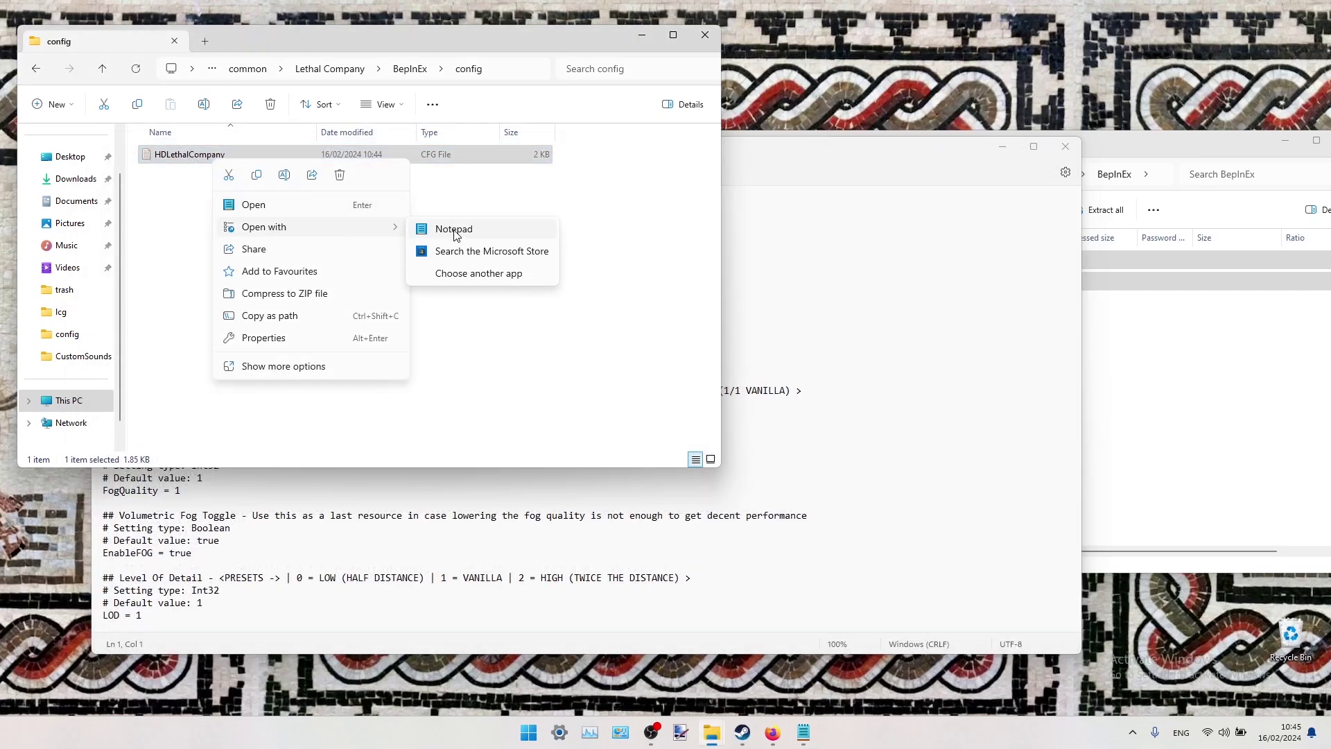
{"action": "left_click", "coordinate": [461, 231]}
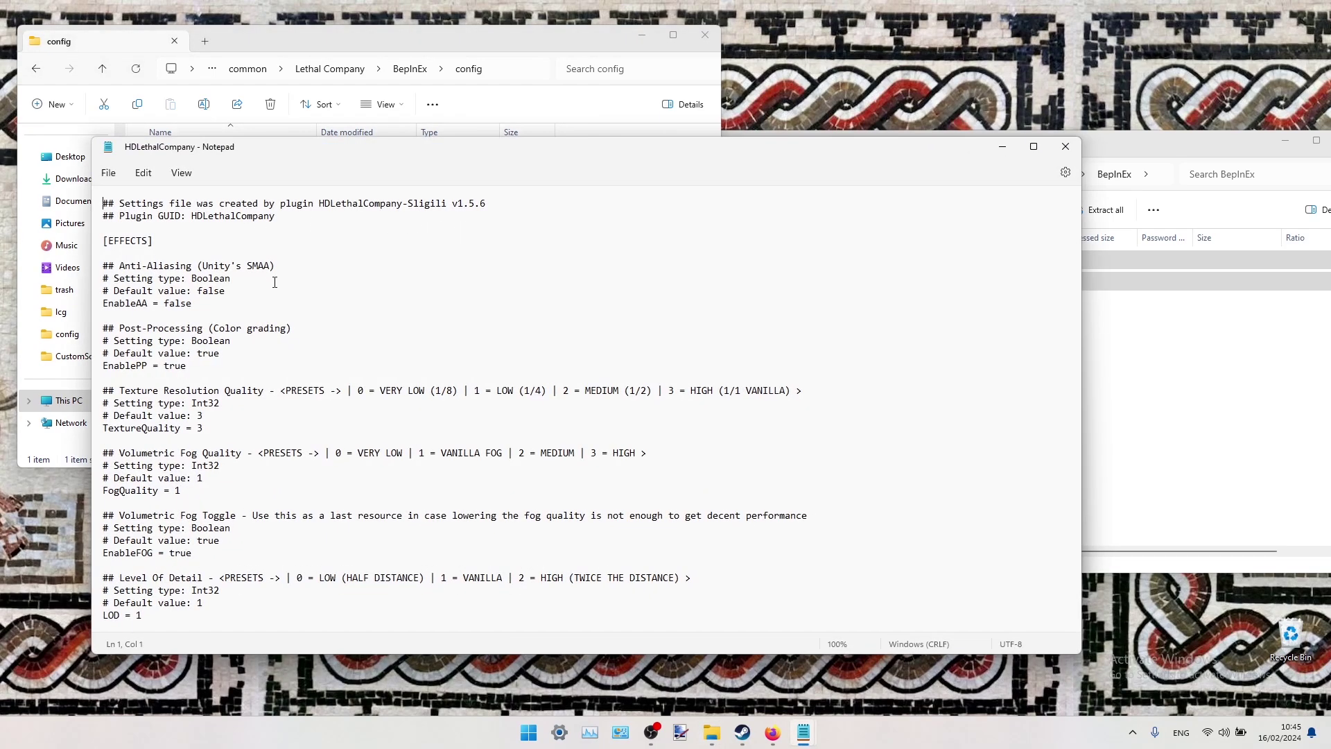
{"action": "scroll", "coordinate": [274, 287], "scroll_direction": "down", "scroll_amount": 6}
{"action": "scroll", "coordinate": [263, 287], "scroll_direction": "up", "scroll_amount": 6}
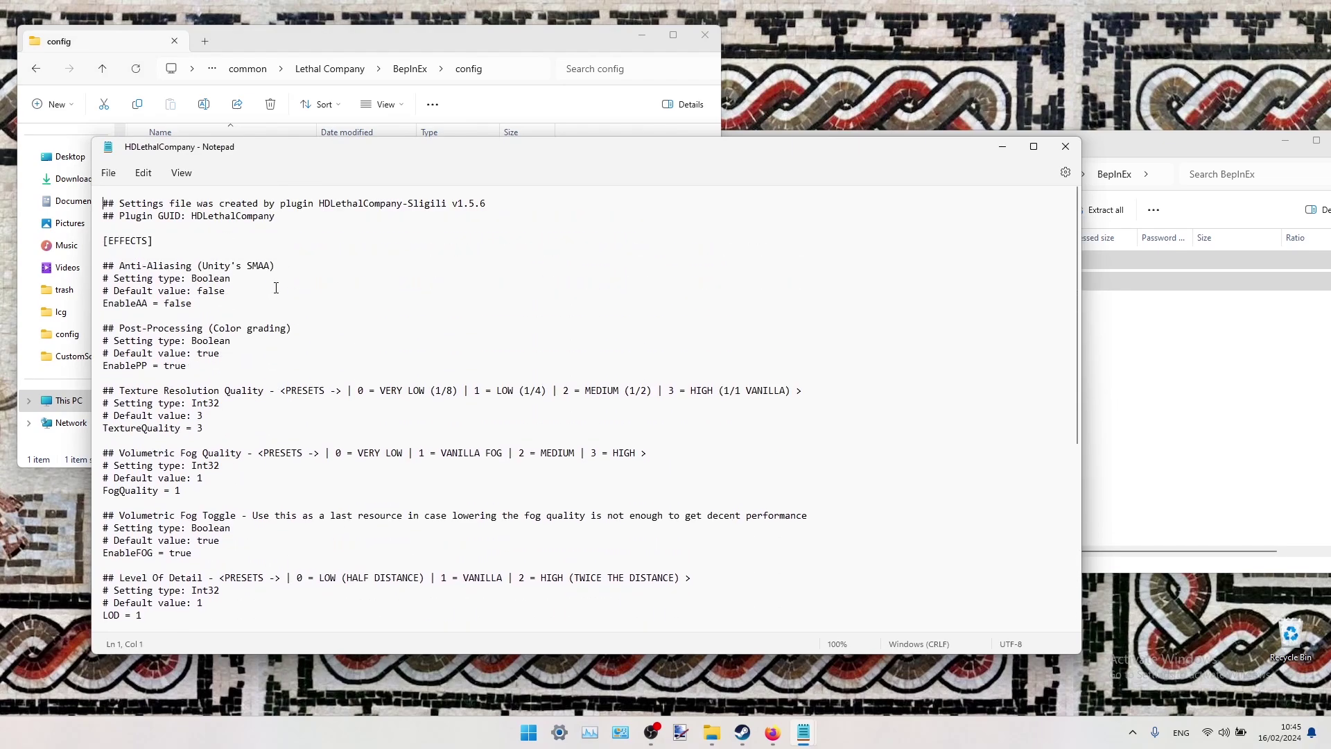
{"action": "scroll", "coordinate": [413, 277], "scroll_direction": "down", "scroll_amount": 4}
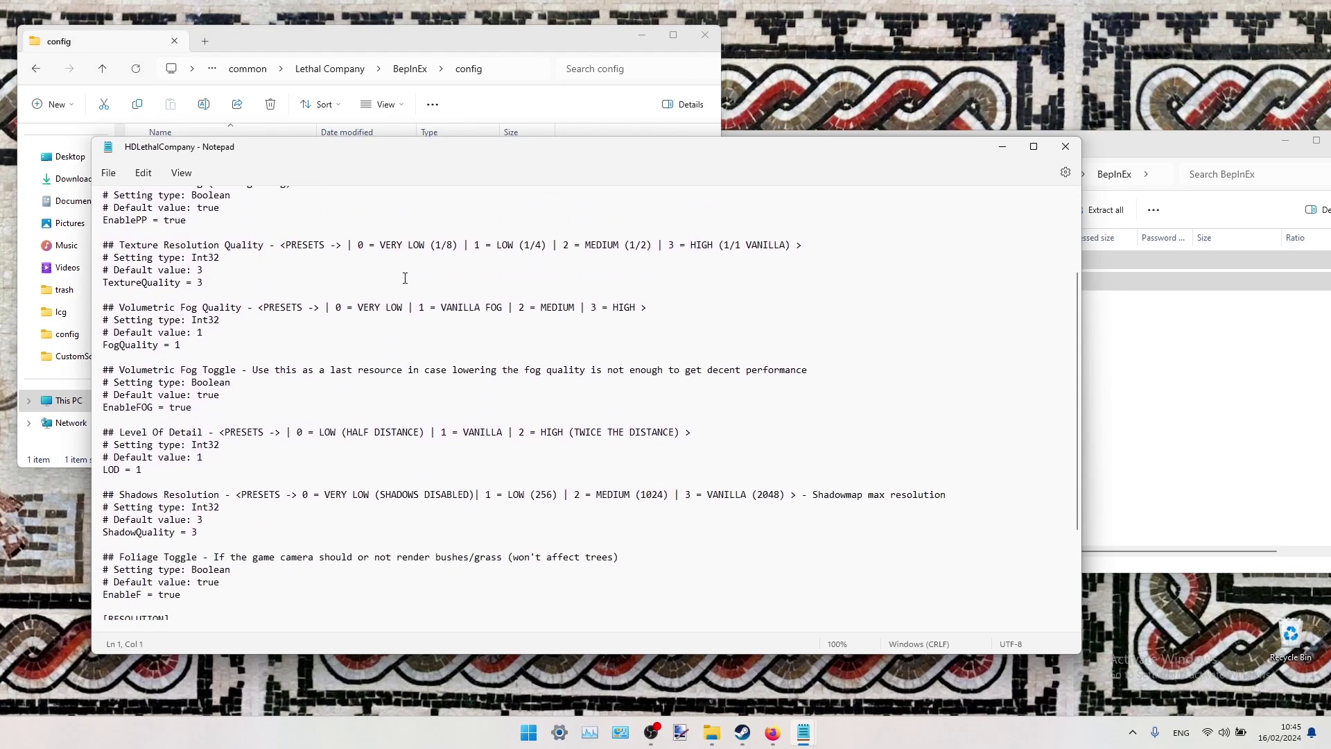
{"action": "scroll", "coordinate": [405, 286], "scroll_direction": "up", "scroll_amount": 4}
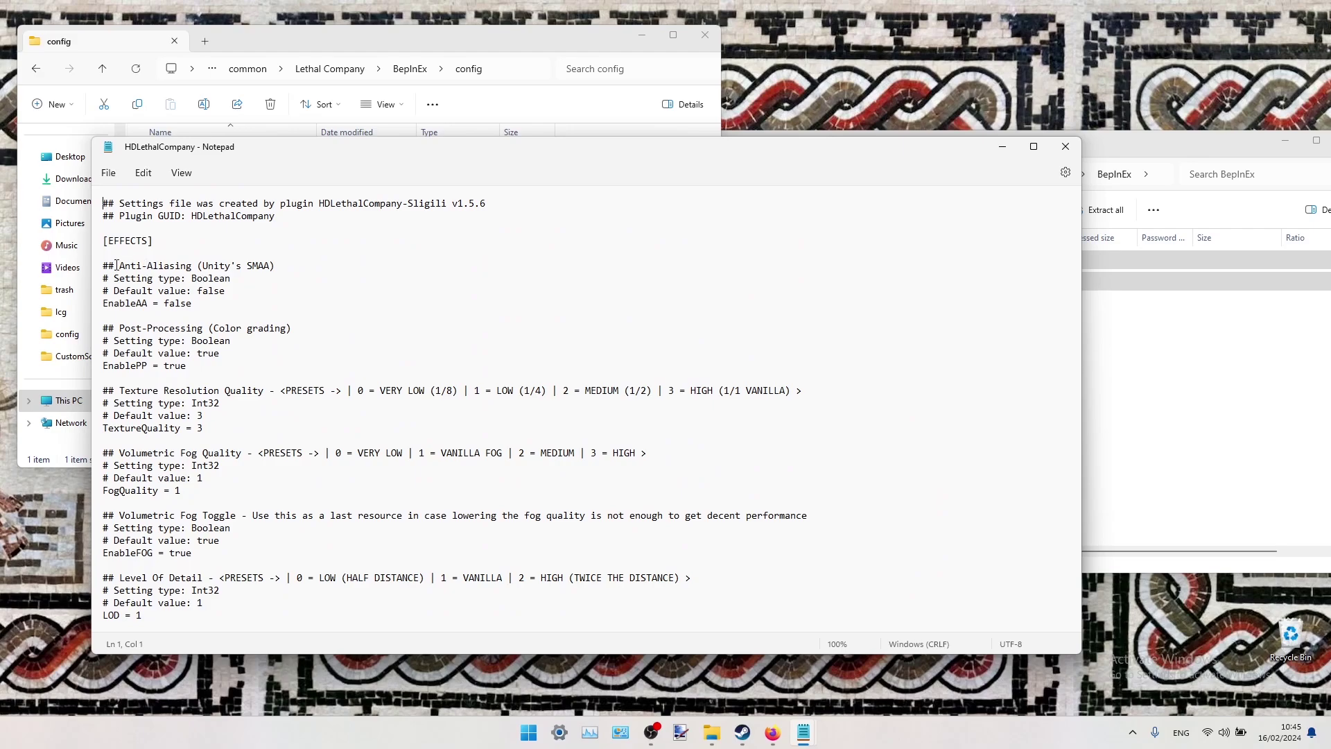
- Enable anti-aliasing in the HDLethalCompany file by setting EnableAA to true
{"action": "left_click_drag", "start_coordinate": [143, 266], "coordinate": [276, 266]}
{"action": "left_click", "coordinate": [175, 265]}
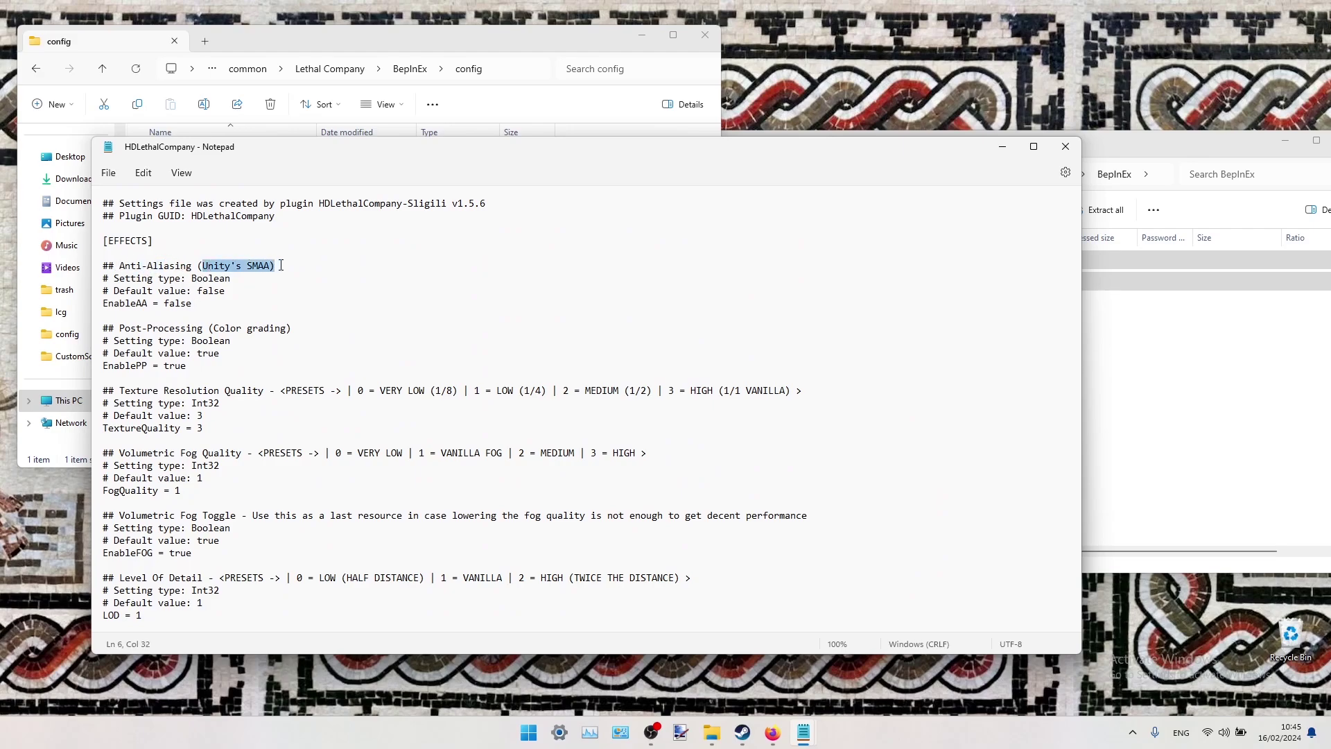
{"action": "left_click", "coordinate": [276, 265]}
{"action": "left_click_drag", "start_coordinate": [196, 304], "coordinate": [103, 304]}
{"action": "mouse_move", "coordinate": [192, 304]}
{"action": "left_mouse_down"}
{"action": "mouse_move", "coordinate": [156, 310]}
{"action": "mouse_move", "coordinate": [170, 310]}
{"action": "left_mouse_up"}
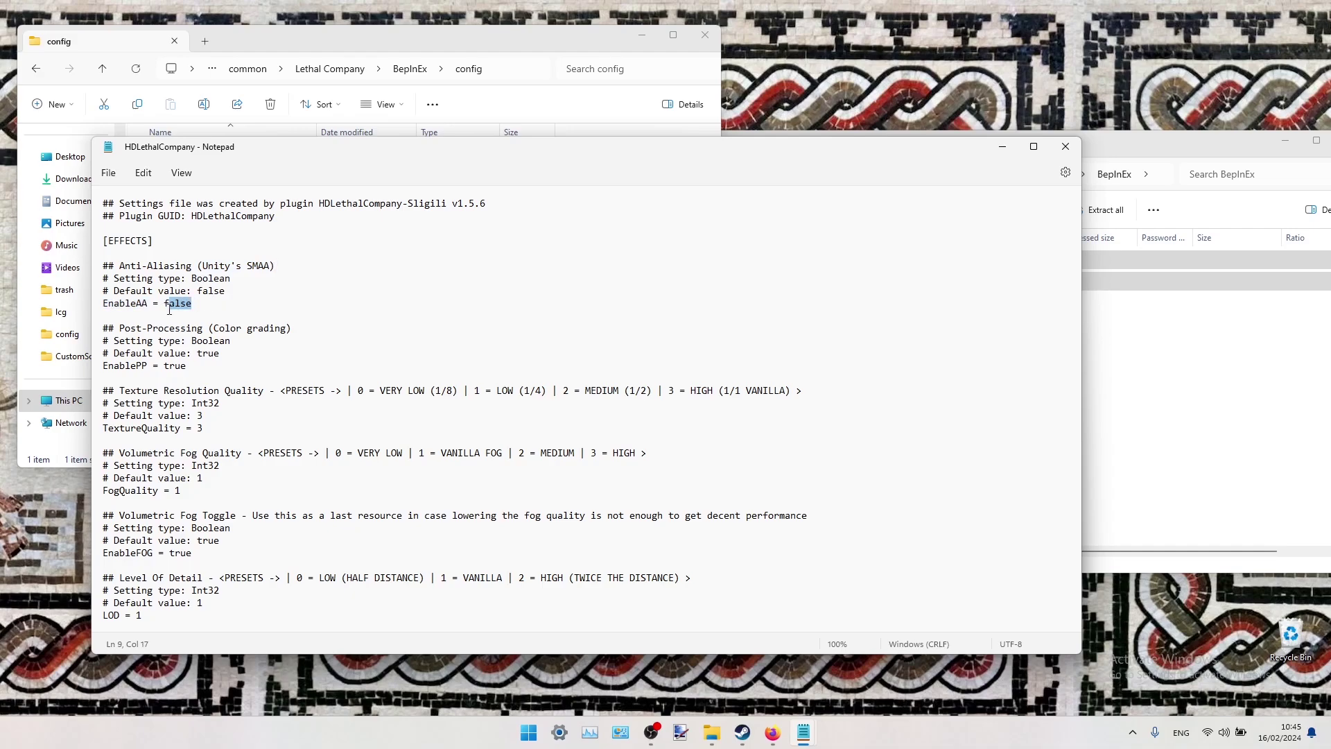
{"action": "type", "text": "tru"}
- Disable the color-grading post-processing by setting EnablePP to false
{"action": "left_click_drag", "start_coordinate": [119, 330], "coordinate": [169, 364]}
{"action": "left_click", "coordinate": [198, 340]}
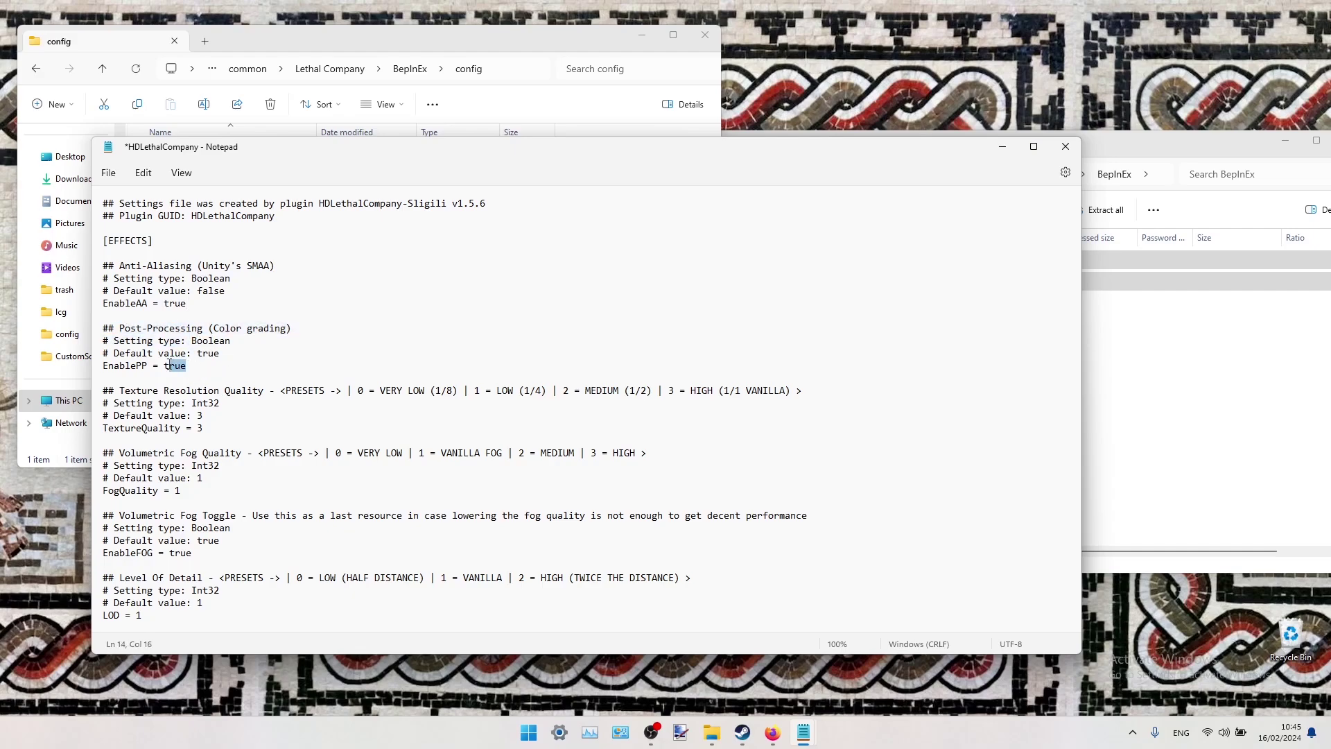
{"action": "type", "text": "fals"}
- Set the level of detail value LOD to 2 for twice the distance
{"action": "scroll", "coordinate": [207, 433], "scroll_direction": "down", "scroll_amount": 1}
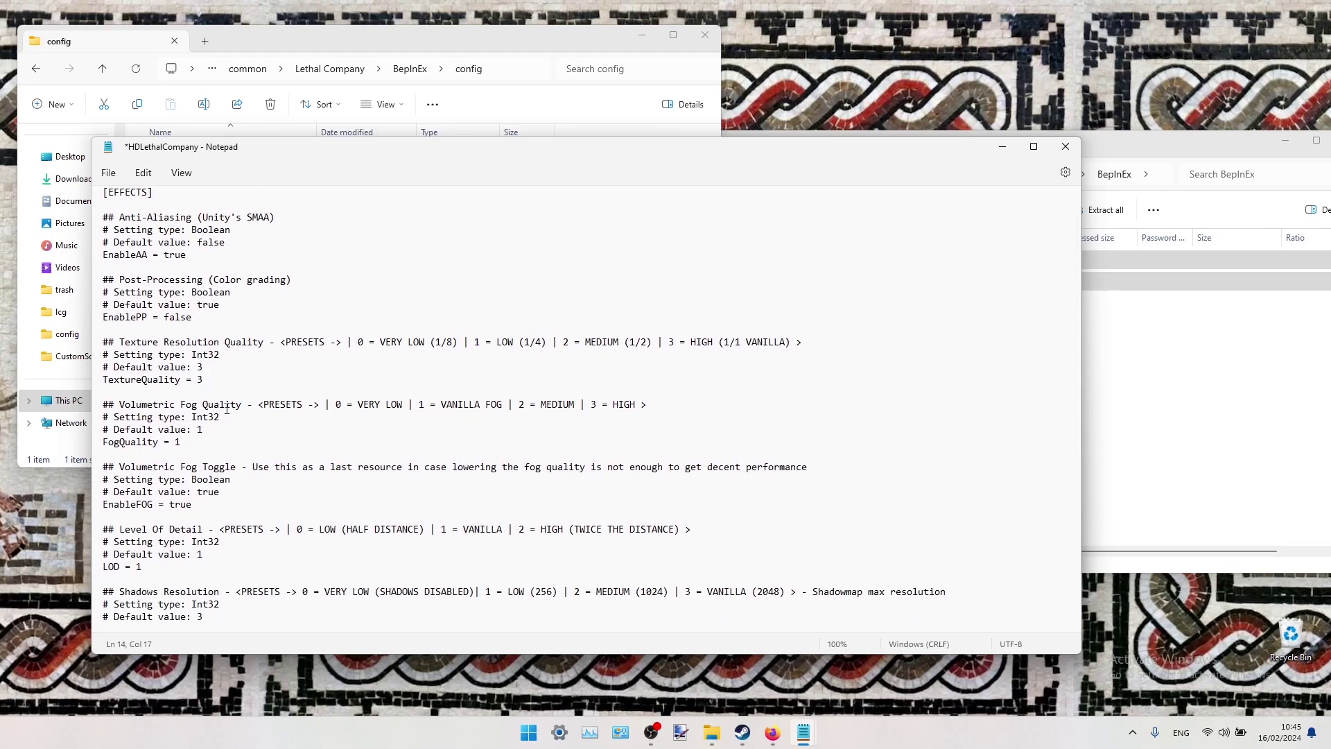
{"action": "scroll", "coordinate": [260, 431], "scroll_direction": "down", "scroll_amount": 2}
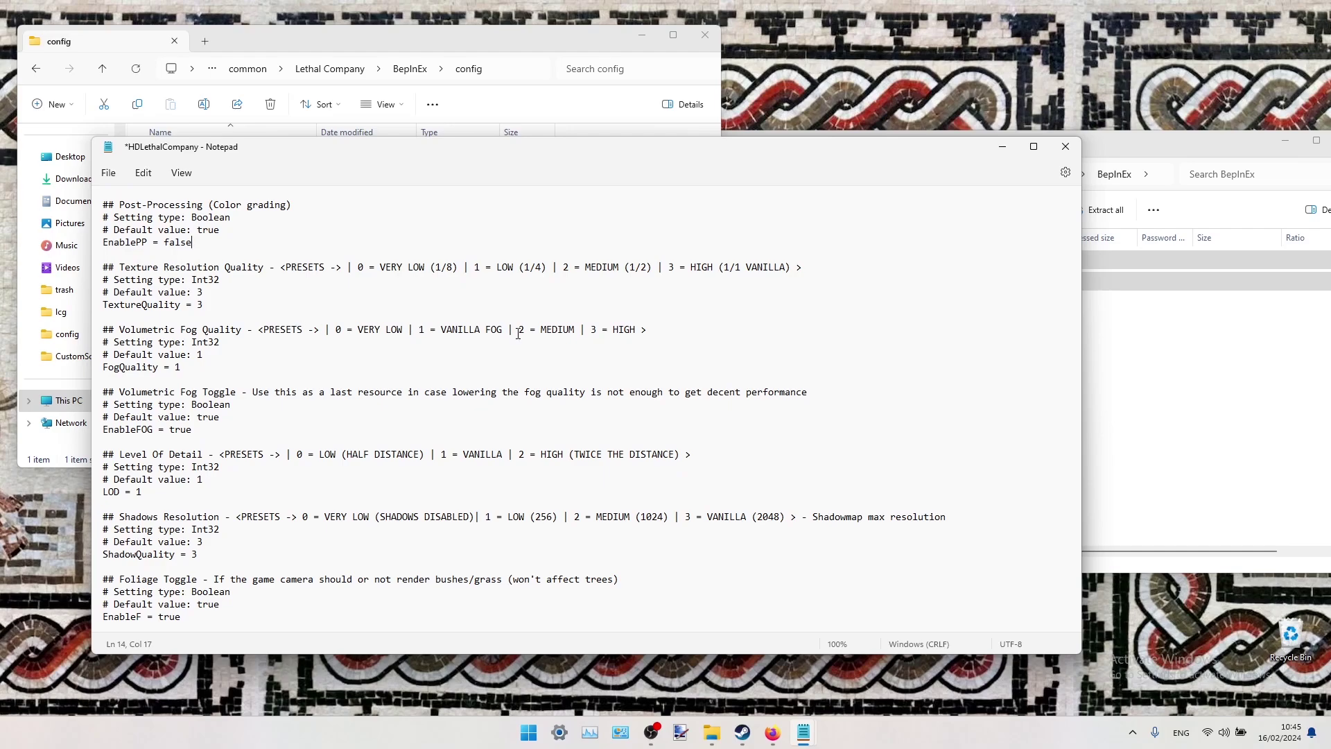
{"action": "scroll", "coordinate": [518, 336], "scroll_direction": "down", "scroll_amount": 2}
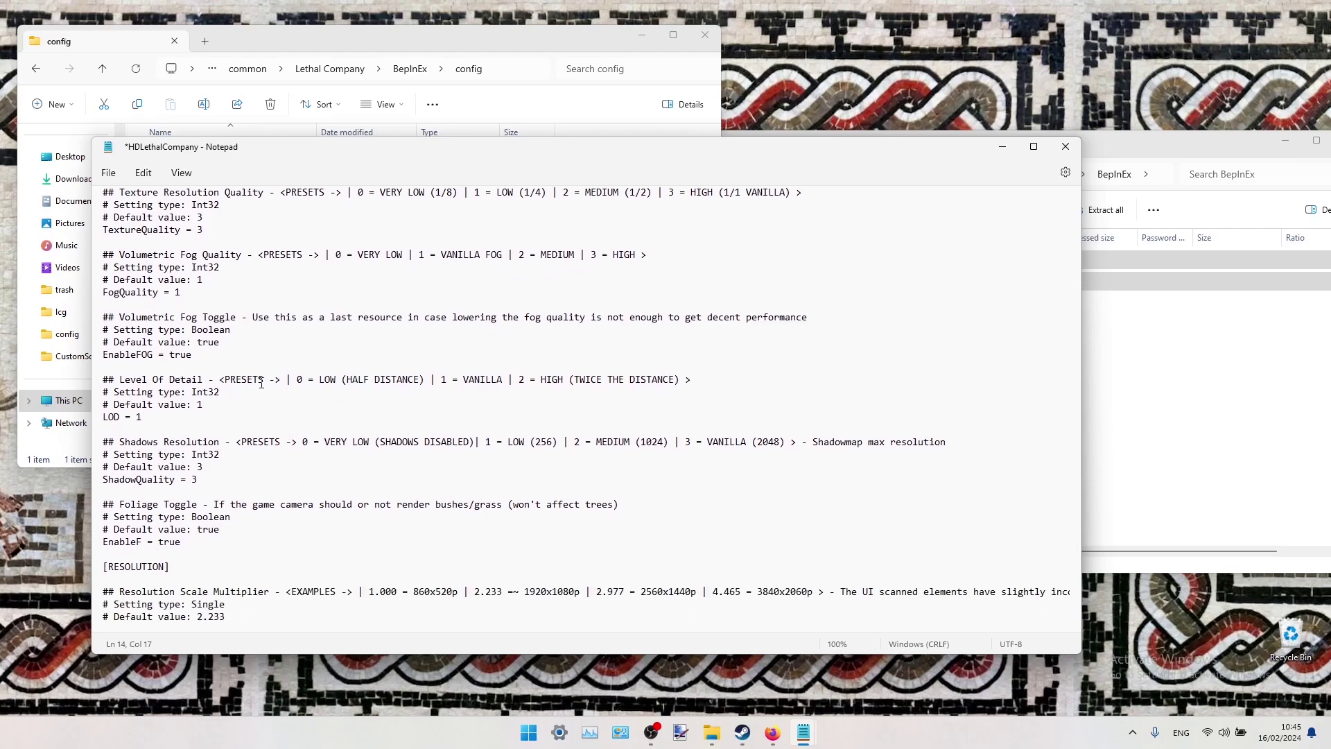
{"action": "scroll", "coordinate": [262, 383], "scroll_direction": "down", "scroll_amount": 1}
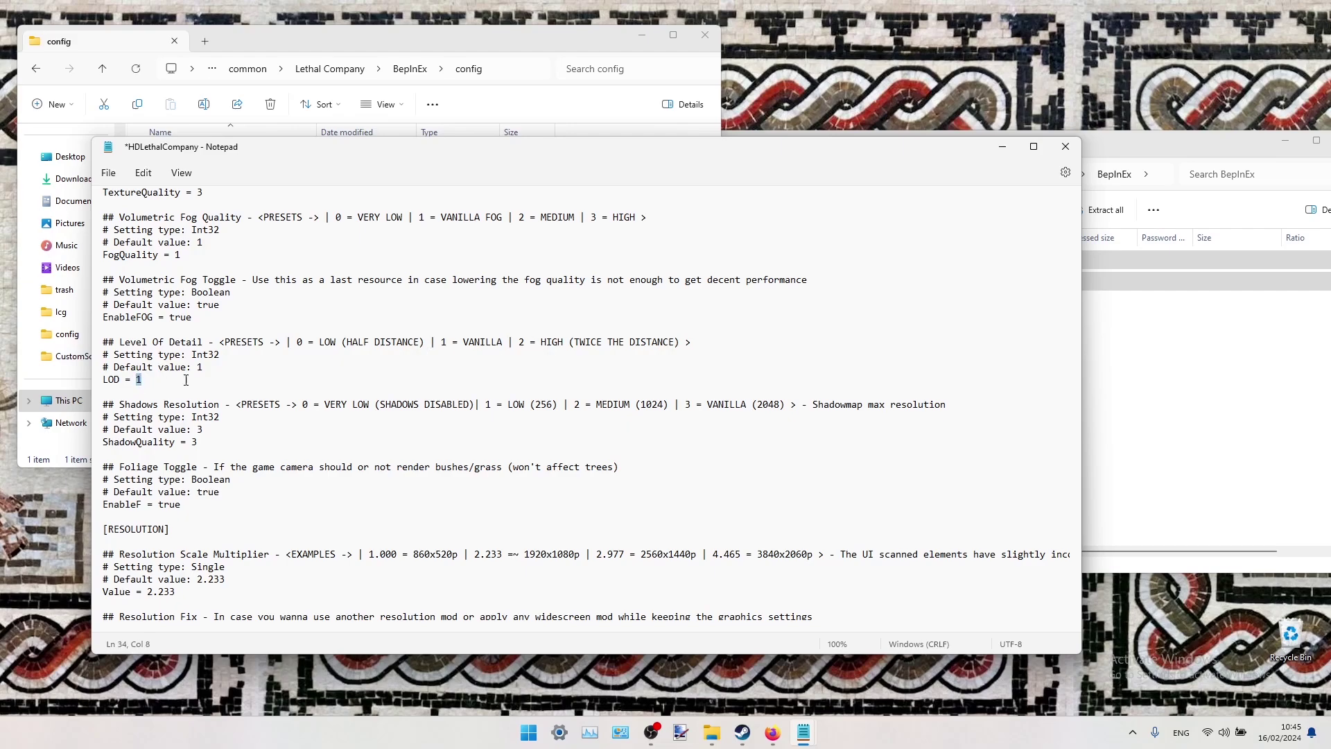
{"action": "left_click", "coordinate": [549, 343]}
{"action": "scroll", "coordinate": [208, 428], "scroll_direction": "down", "scroll_amount": 2}
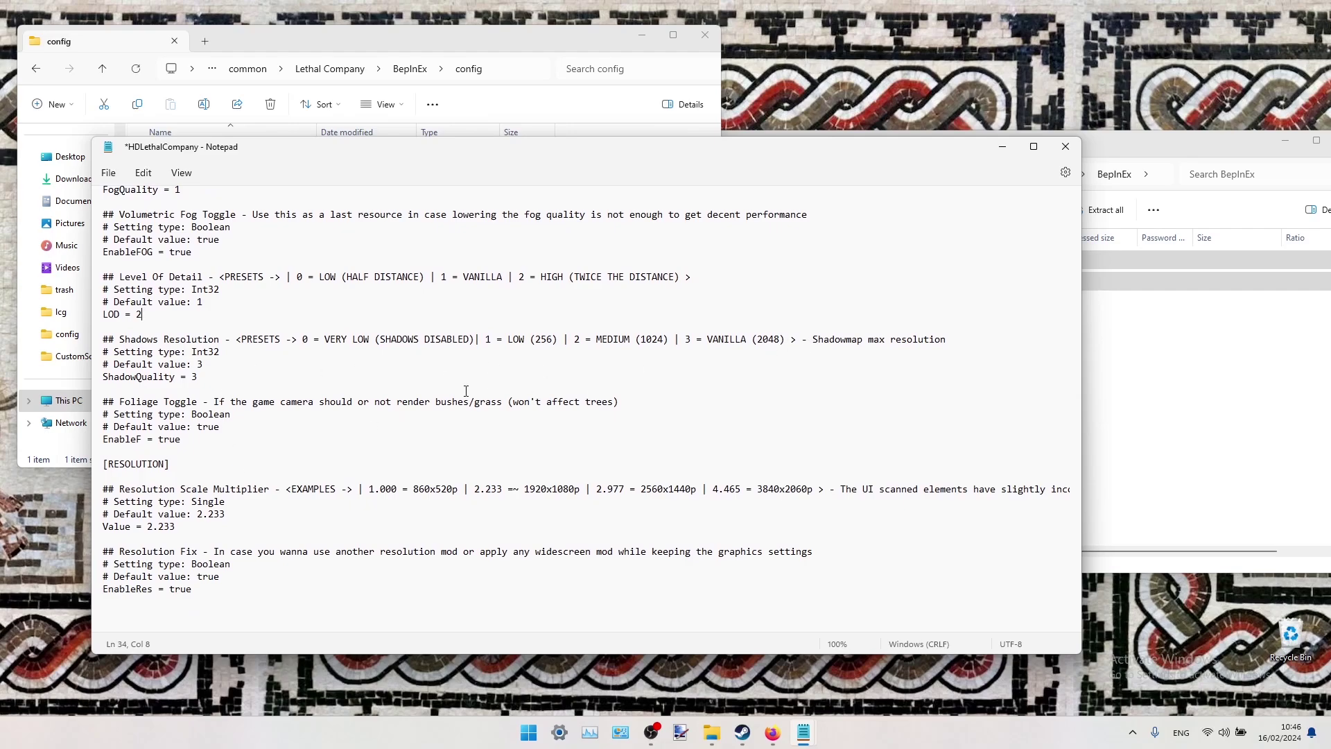
- Check the resolution scale value, and save and close the HDLethalCompany settings file
{"action": "scroll", "coordinate": [261, 385], "scroll_direction": "up", "scroll_amount": 8}
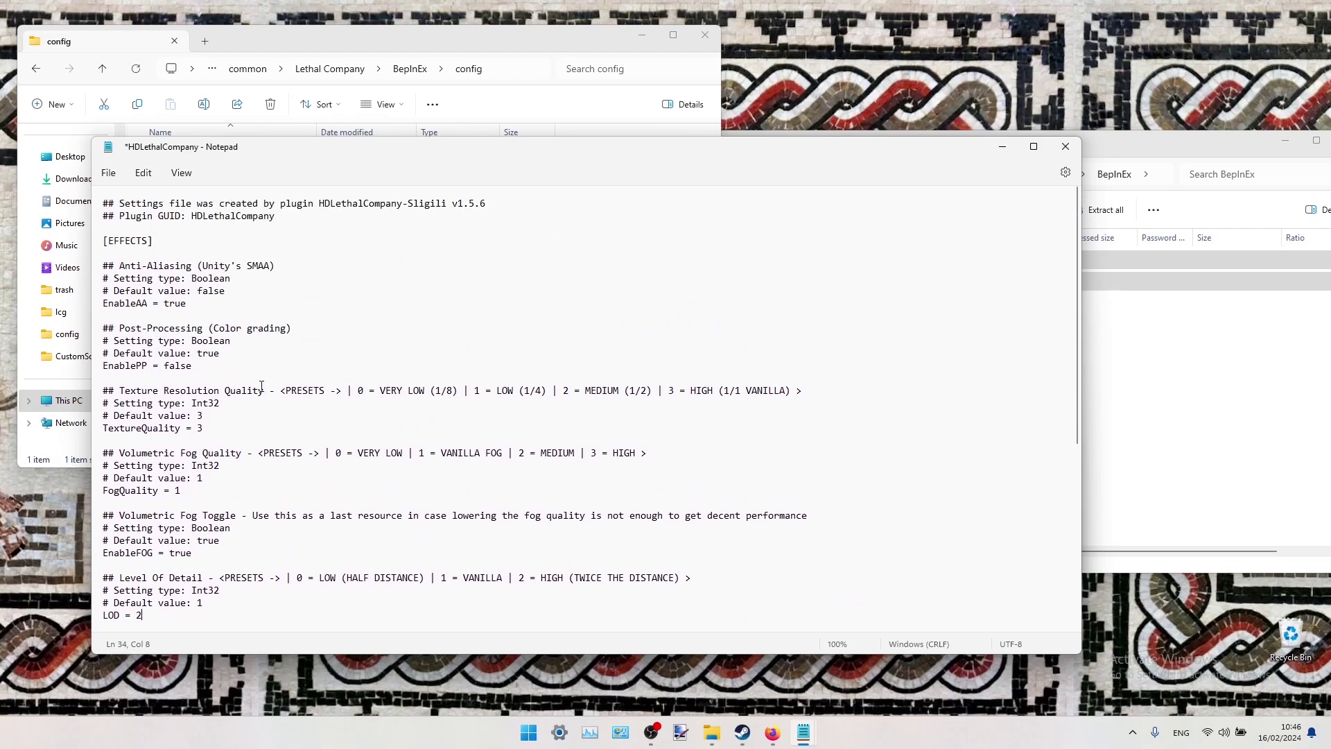
{"action": "scroll", "coordinate": [291, 374], "scroll_direction": "down", "scroll_amount": 8}
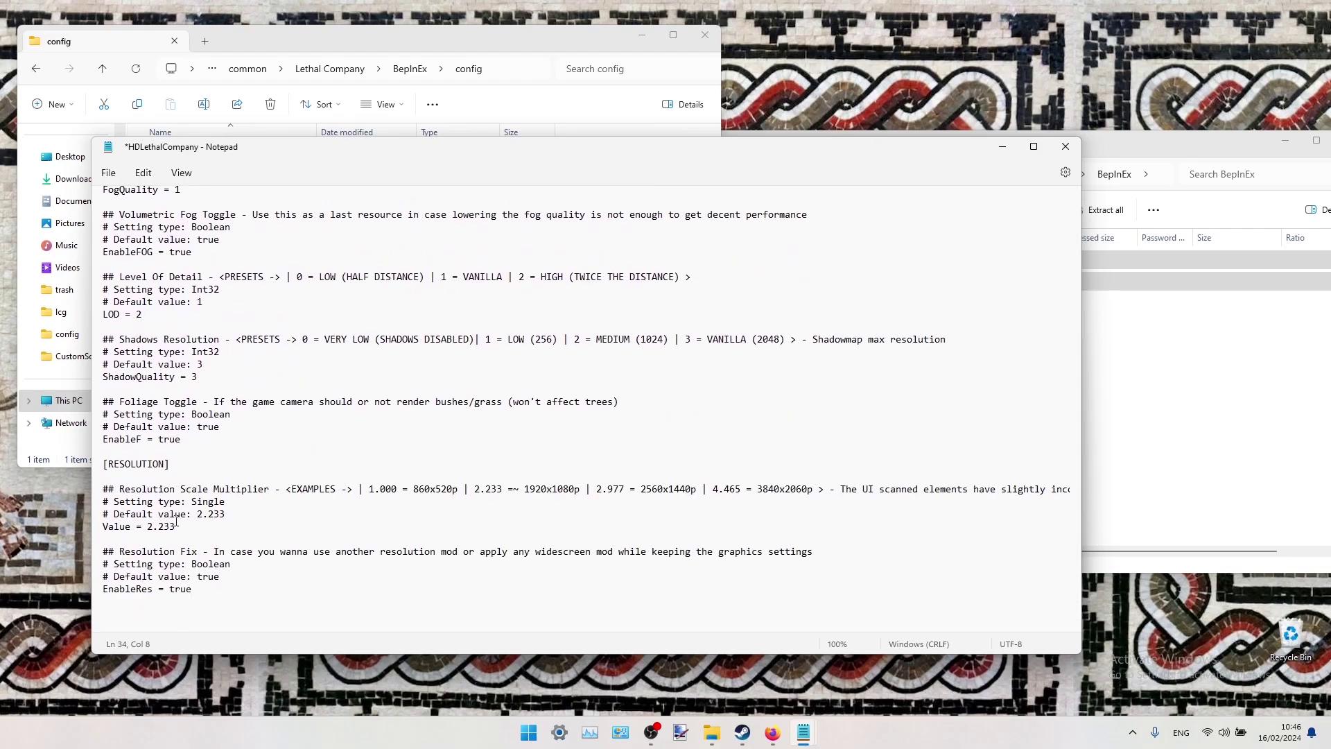
{"action": "left_click_drag", "start_coordinate": [203, 529], "coordinate": [149, 528]}
{"action": "left_click", "coordinate": [207, 529]}
{"action": "scroll", "coordinate": [215, 596], "scroll_direction": "up", "scroll_amount": 8}
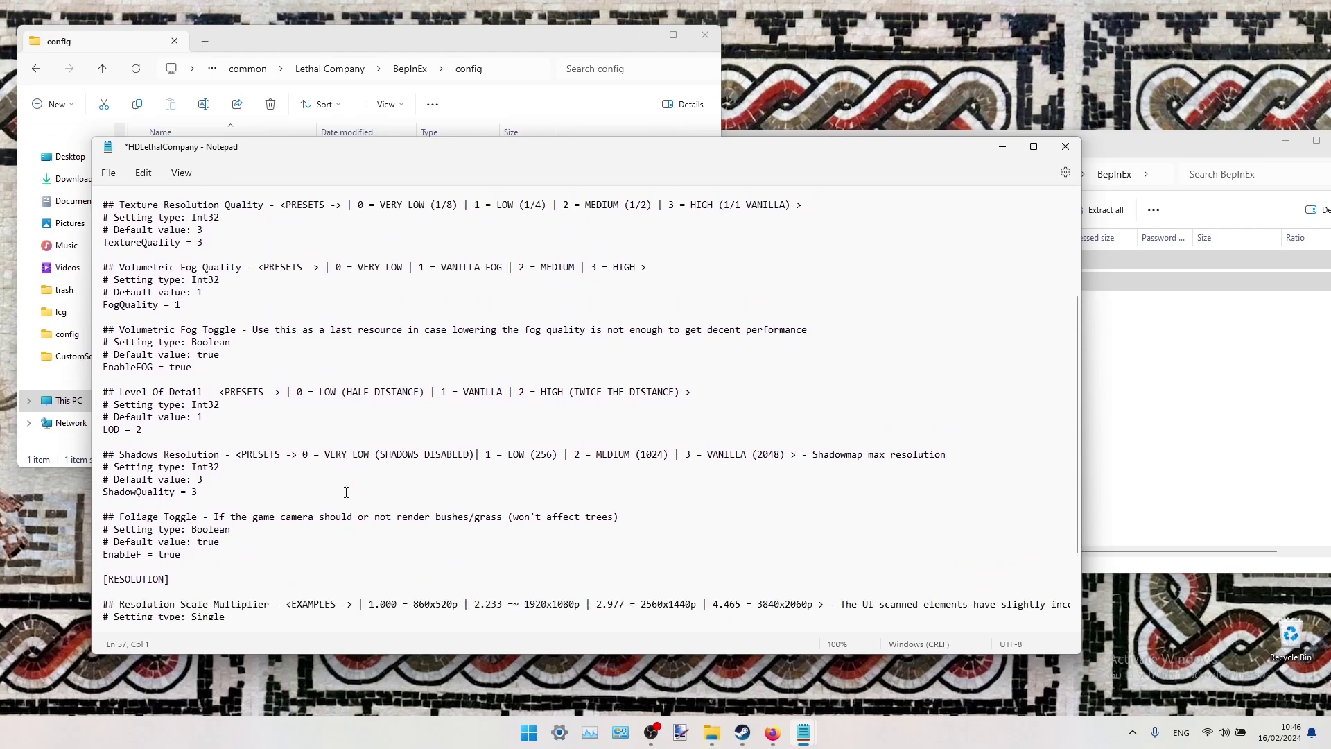
{"action": "left_click", "coordinate": [109, 175]}
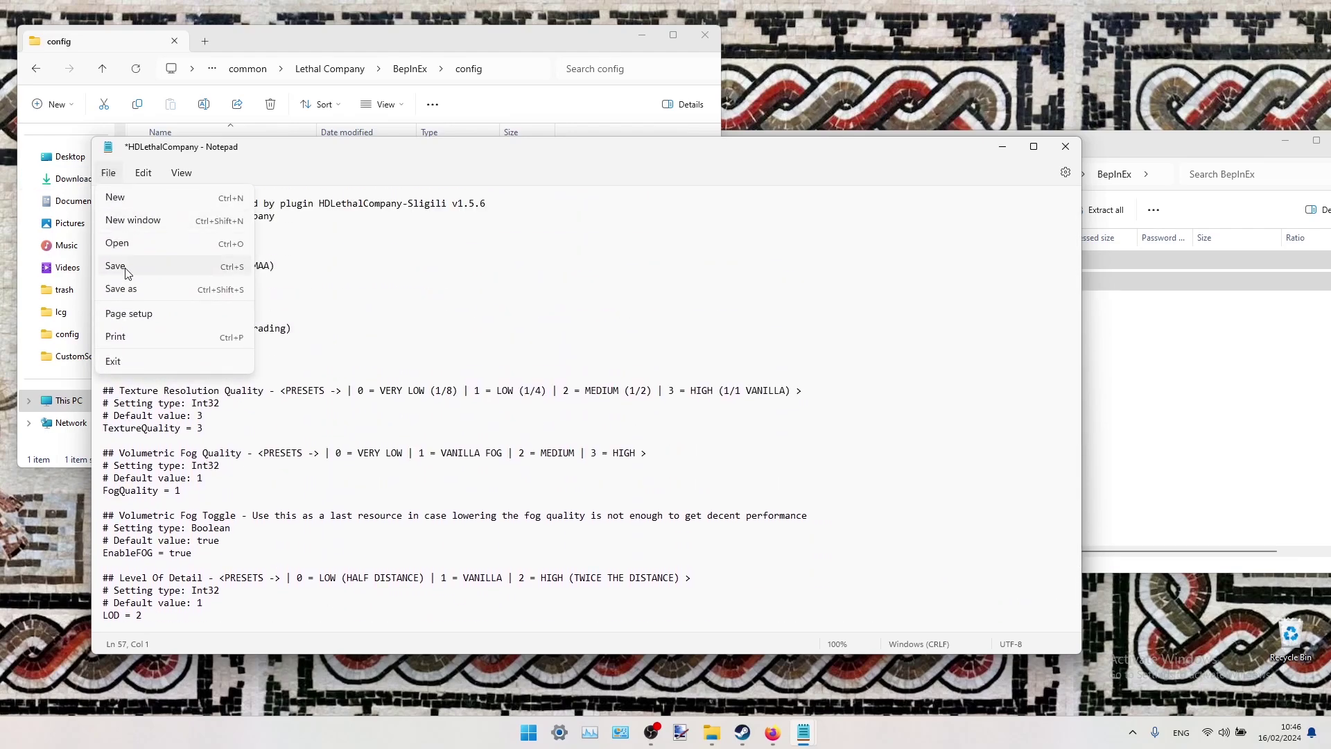
{"action": "left_click", "coordinate": [127, 270]}
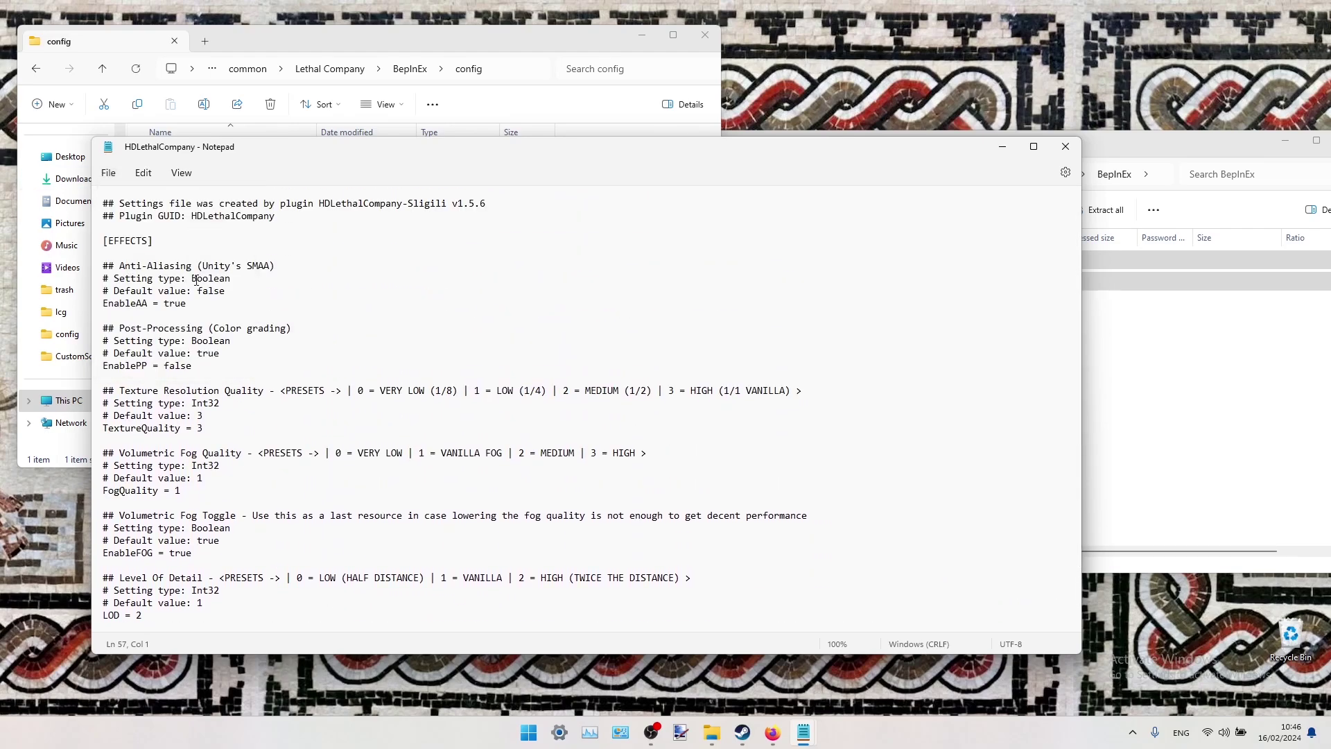
{"action": "left_click", "coordinate": [1066, 146]}
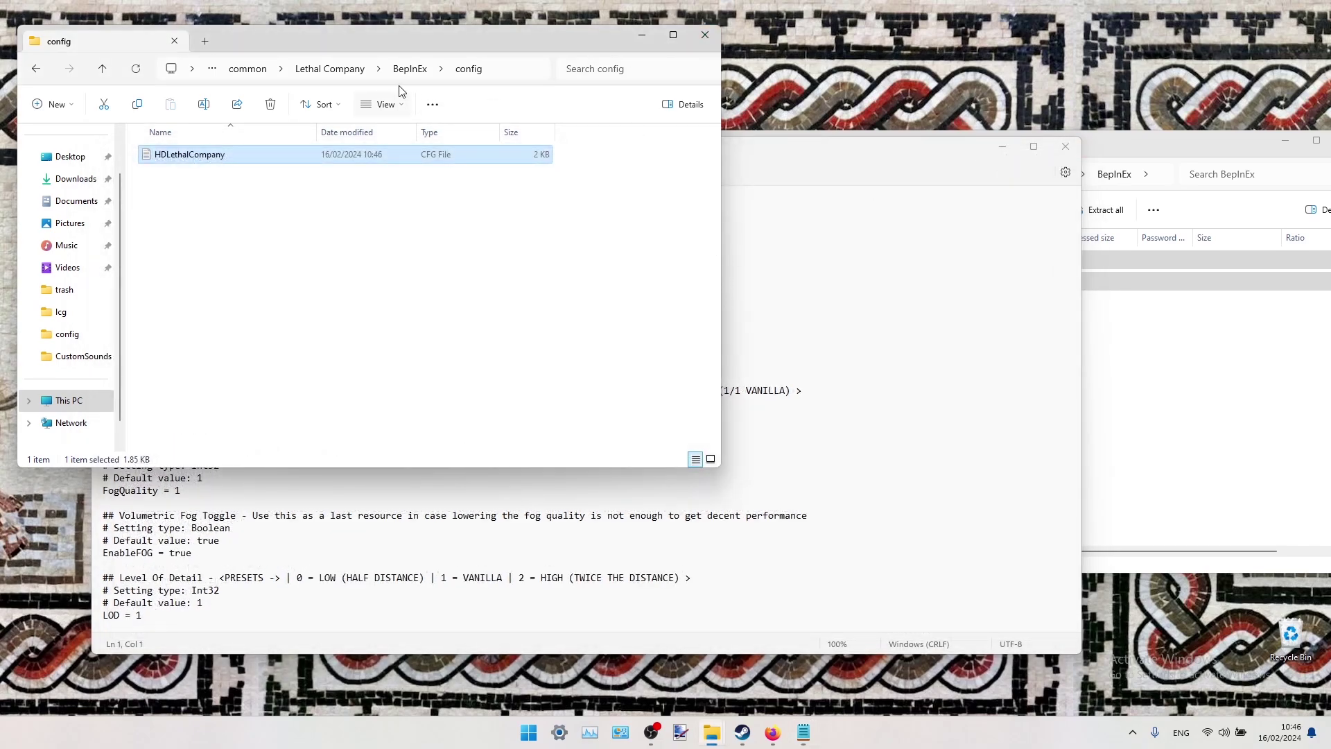
- Return to the game's BepInEx folder and close the leftover Notepad window
{"action": "left_click", "coordinate": [409, 69]}
{"action": "left_click", "coordinate": [890, 328]}
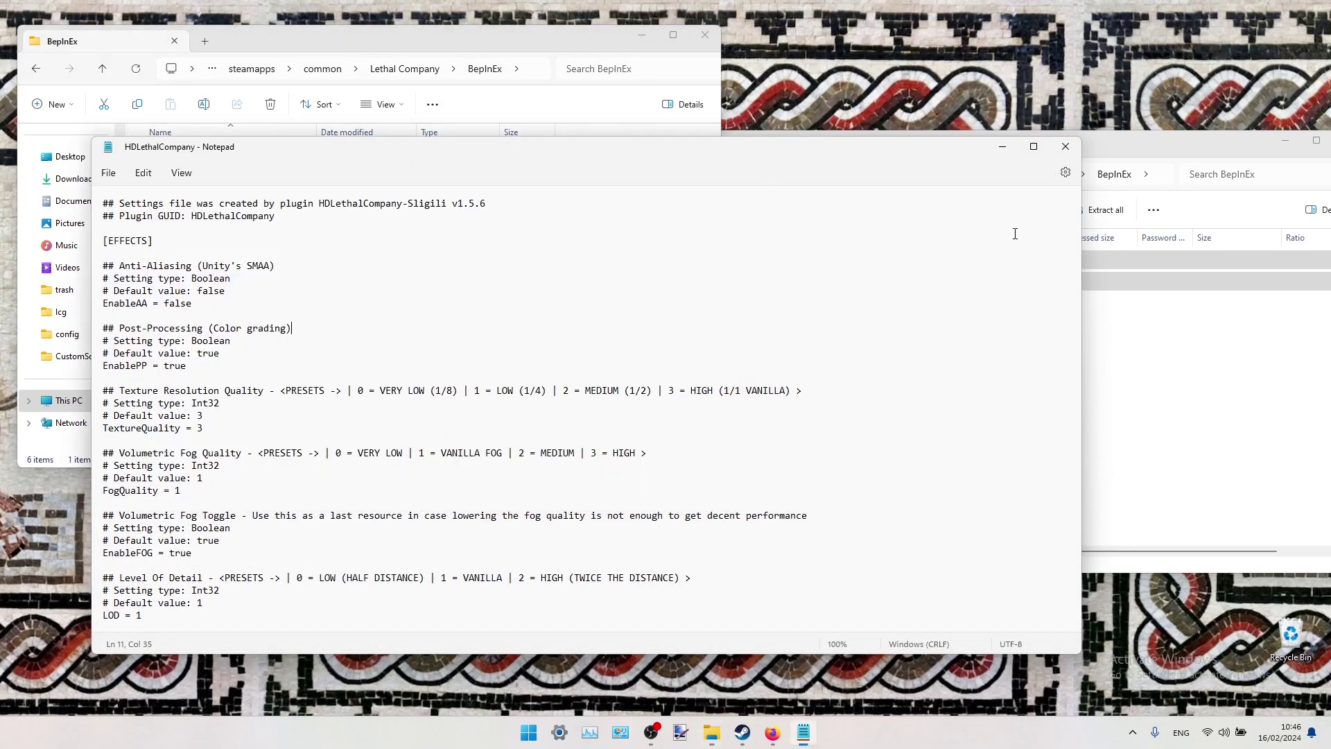
{"action": "left_click", "coordinate": [1067, 151]}
{"action": "left_click", "coordinate": [879, 436]}
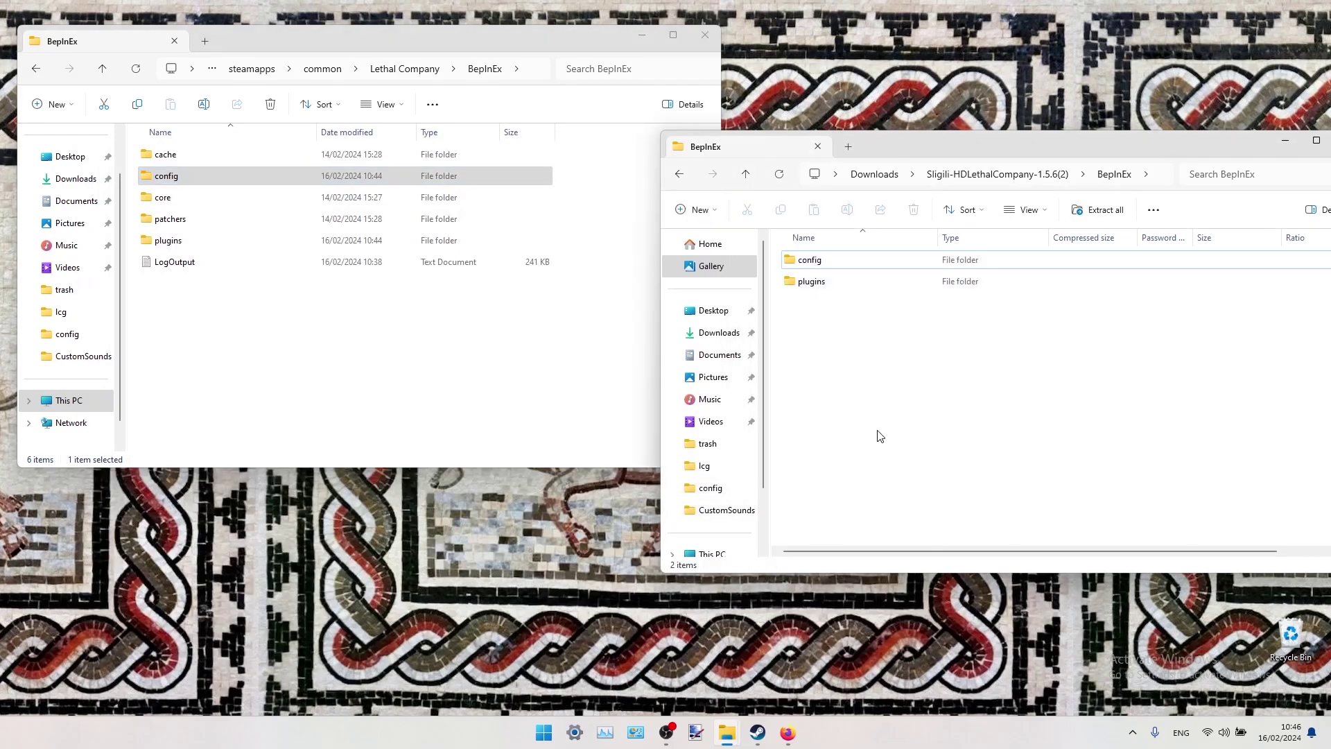
- Switch to Firefox, manually download the RemoveCameraFilter mod from its Thunderstore page, and open the downloaded archive
{"action": "left_click", "coordinate": [787, 732]}
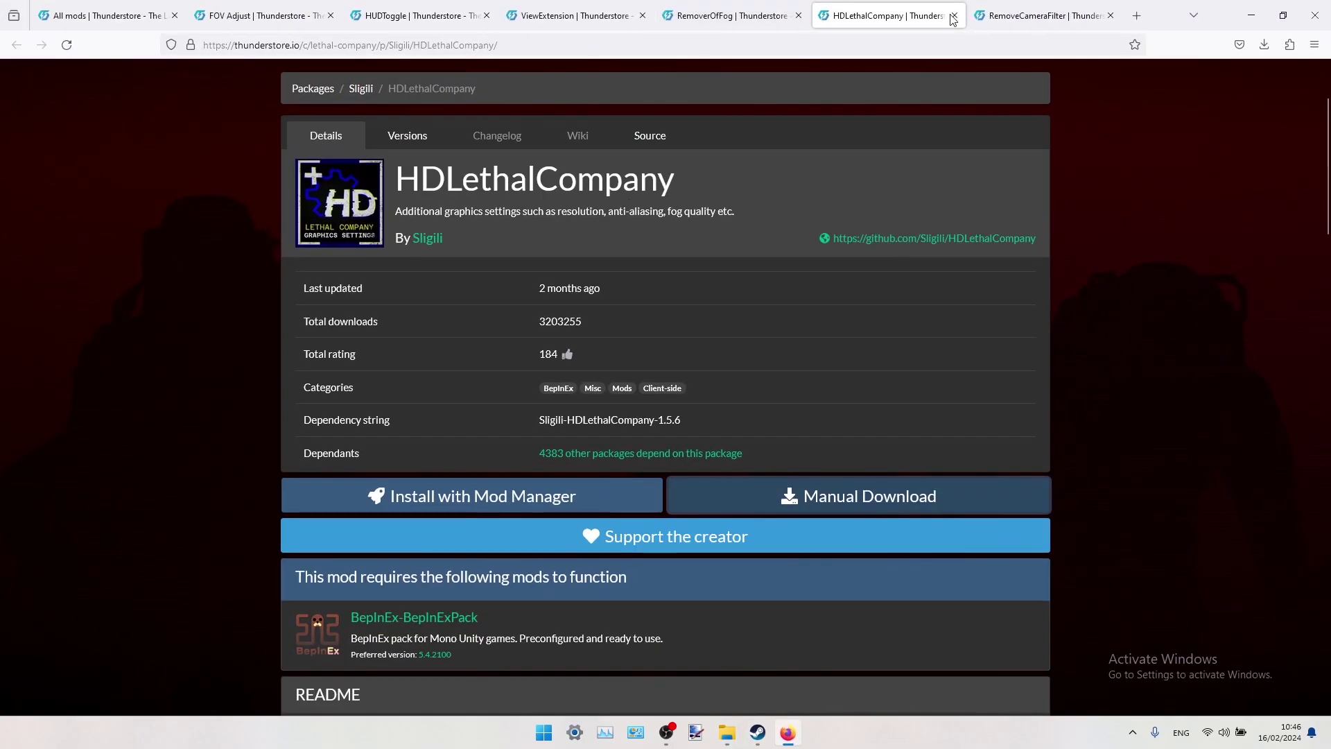
{"action": "left_click", "coordinate": [998, 16]}
{"action": "scroll", "coordinate": [882, 306], "scroll_direction": "down", "scroll_amount": 2}
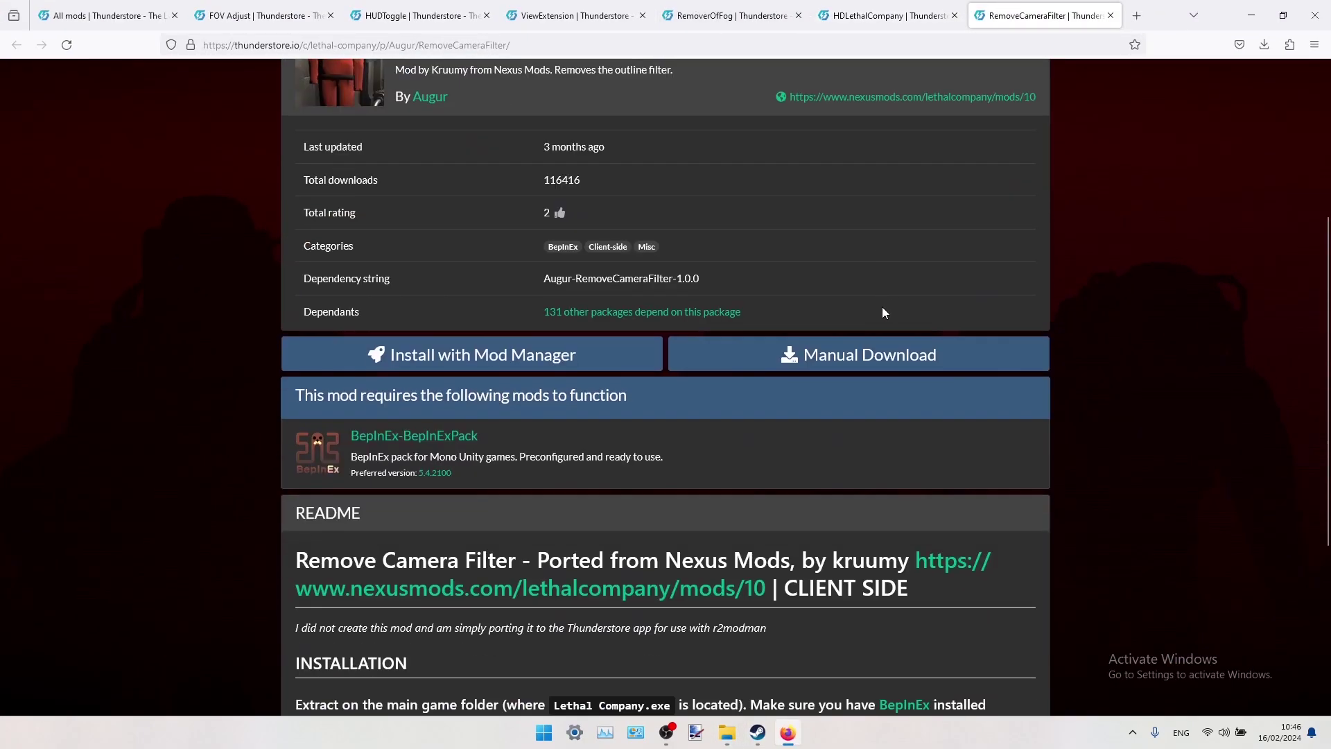
{"action": "left_click", "coordinate": [820, 345]}
{"action": "left_click", "coordinate": [1125, 84]}
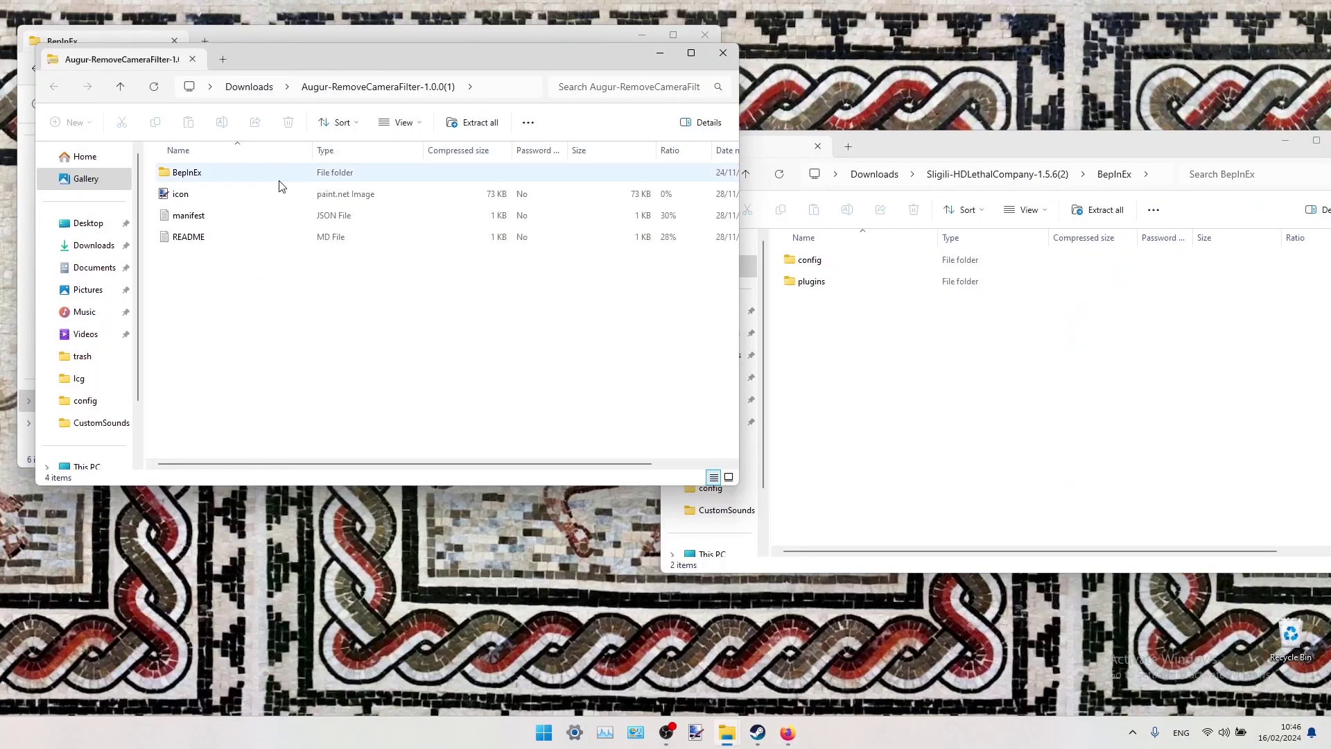
- Open the plugins folder inside the RemoveCameraFilter archive's BepInEx folder
{"action": "left_click", "coordinate": [234, 175]}
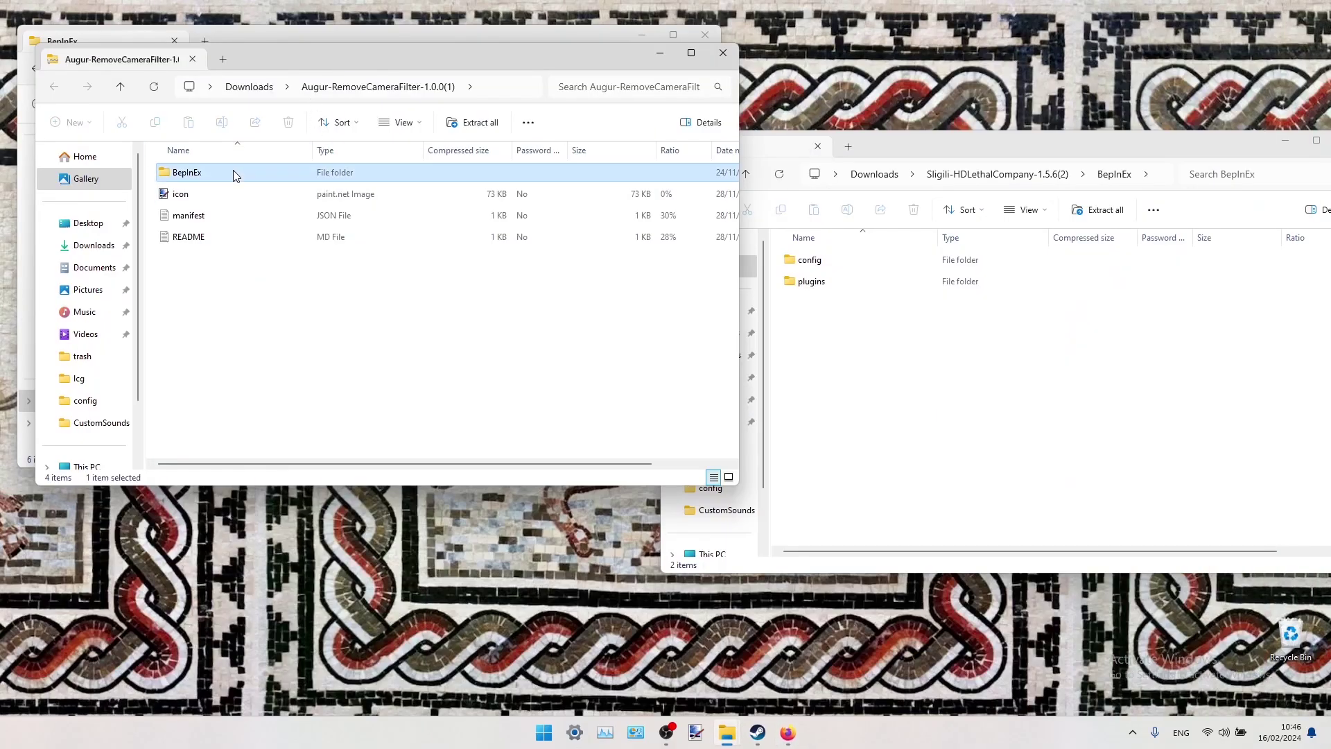
{"action": "double_click", "coordinate": [233, 175]}
{"action": "double_click", "coordinate": [187, 174]}
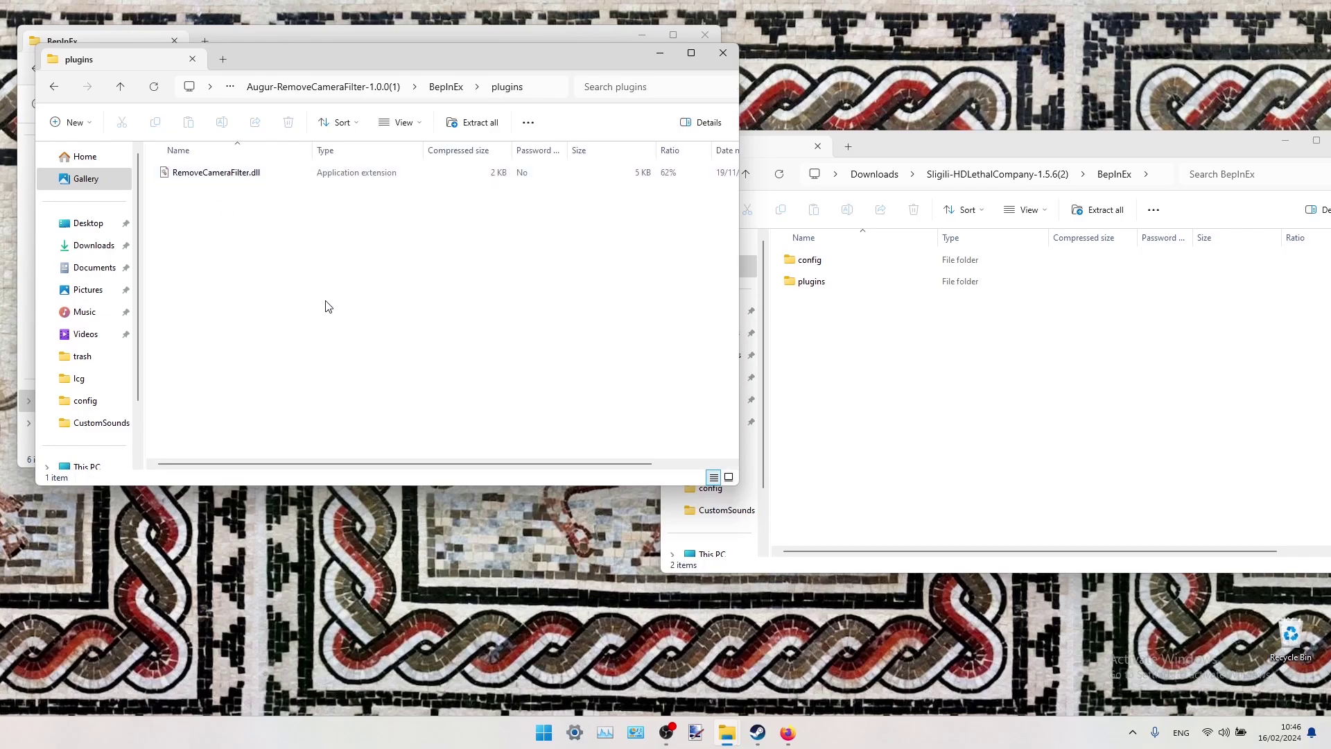
- Try to copy RemoveCameraFilter.dll into the plugins folder of the HDLethalCompany archive
{"action": "double_click", "coordinate": [813, 283]}
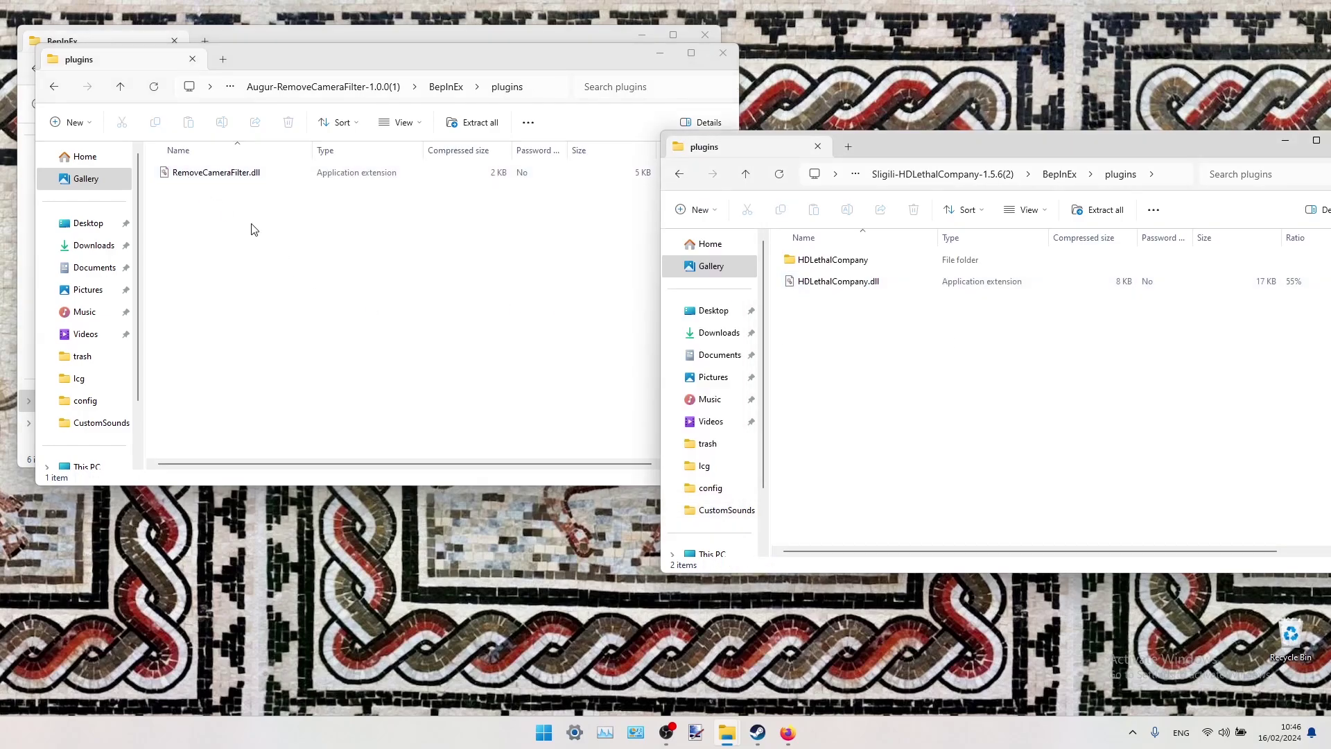
{"action": "left_click_drag", "start_coordinate": [203, 183], "coordinate": [993, 389]}
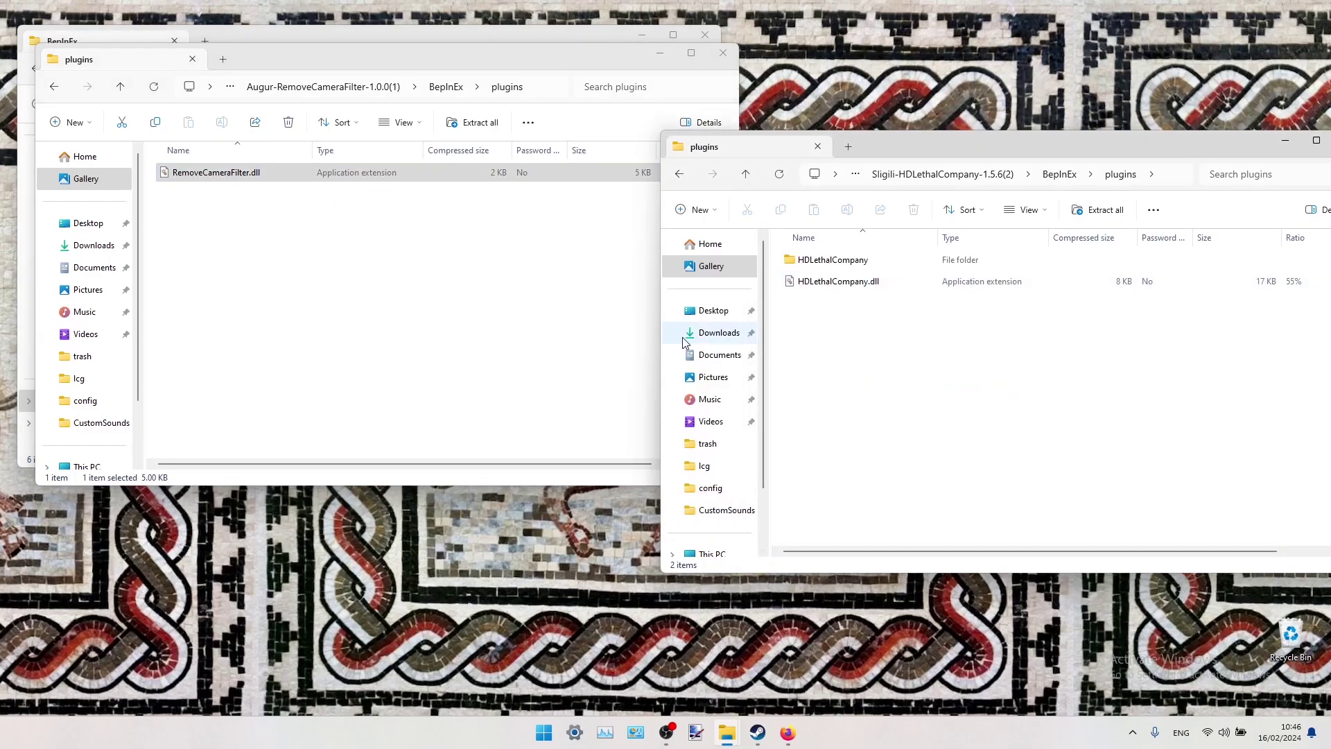
{"action": "left_click", "coordinate": [443, 261]}
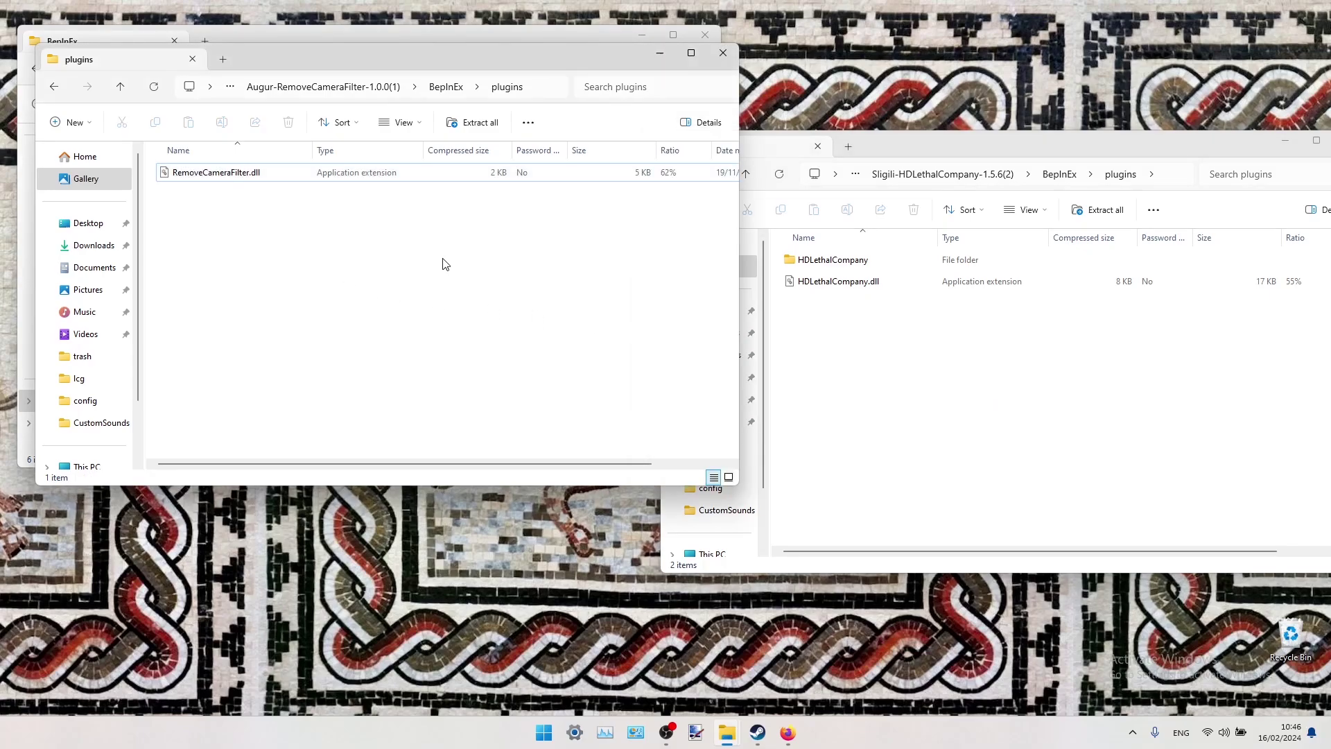
{"action": "left_click", "coordinate": [941, 339]}
{"action": "left_click_drag", "start_coordinate": [933, 143], "coordinate": [855, 164]}
{"action": "left_click_drag", "start_coordinate": [222, 178], "coordinate": [859, 416]}
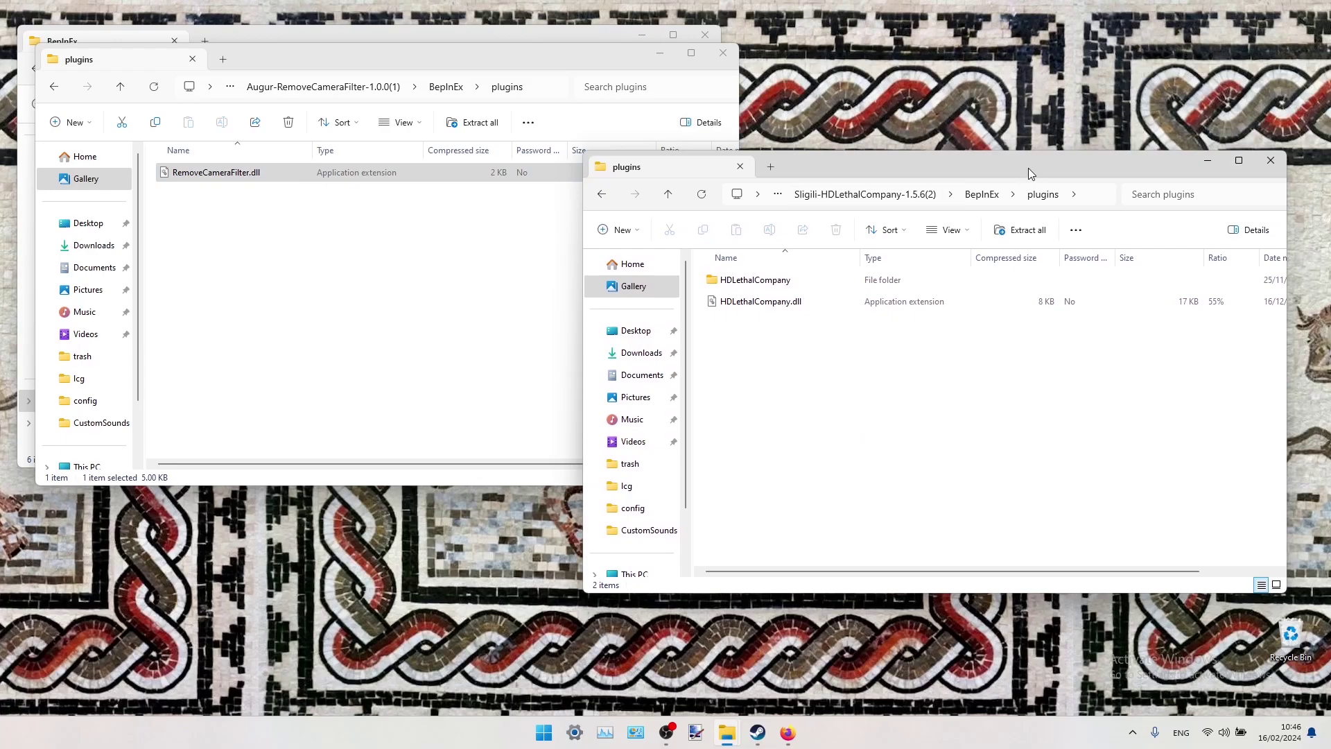
- Close the HDLethalCompany archive, move the RemoveCameraFilter window clear of the game's folder window, and open the game's plugins folder
{"action": "left_click", "coordinate": [1271, 160]}
{"action": "left_click_drag", "start_coordinate": [361, 60], "coordinate": [912, 159]}
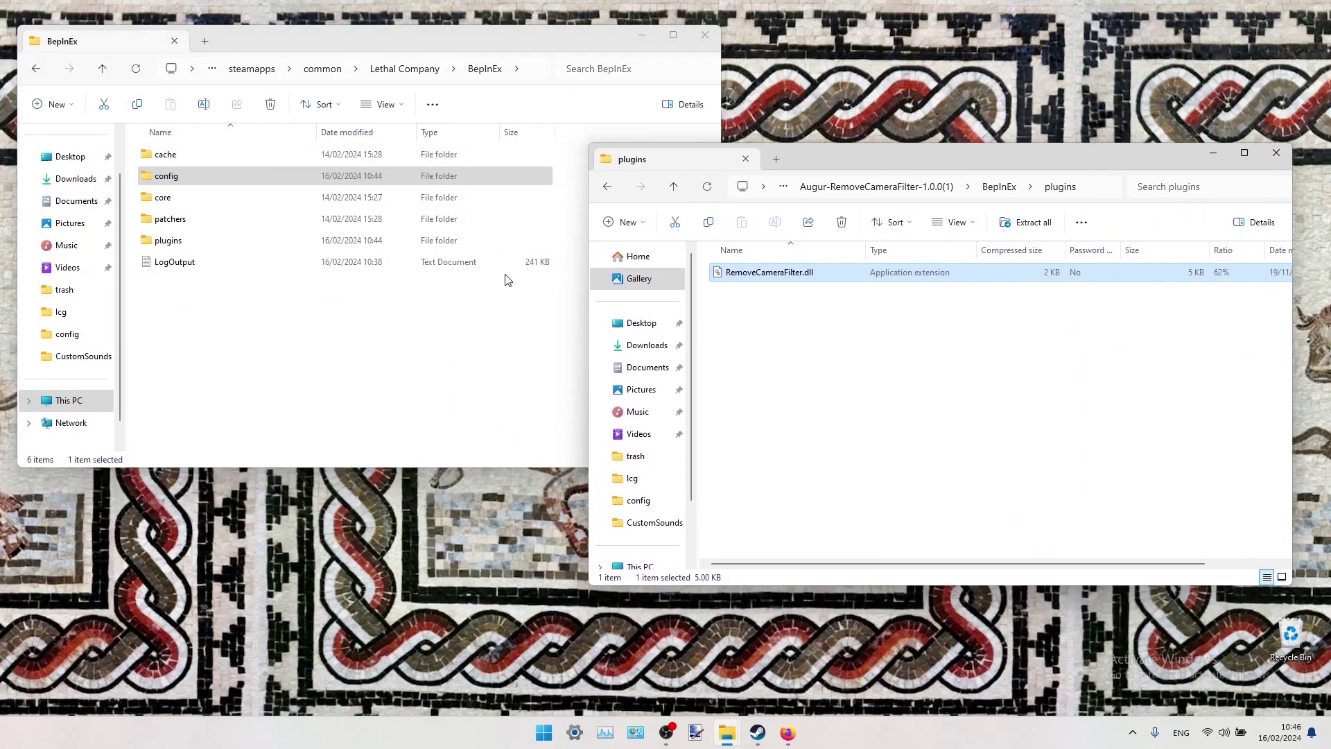
{"action": "double_click", "coordinate": [168, 240]}
{"action": "left_click", "coordinate": [912, 424]}
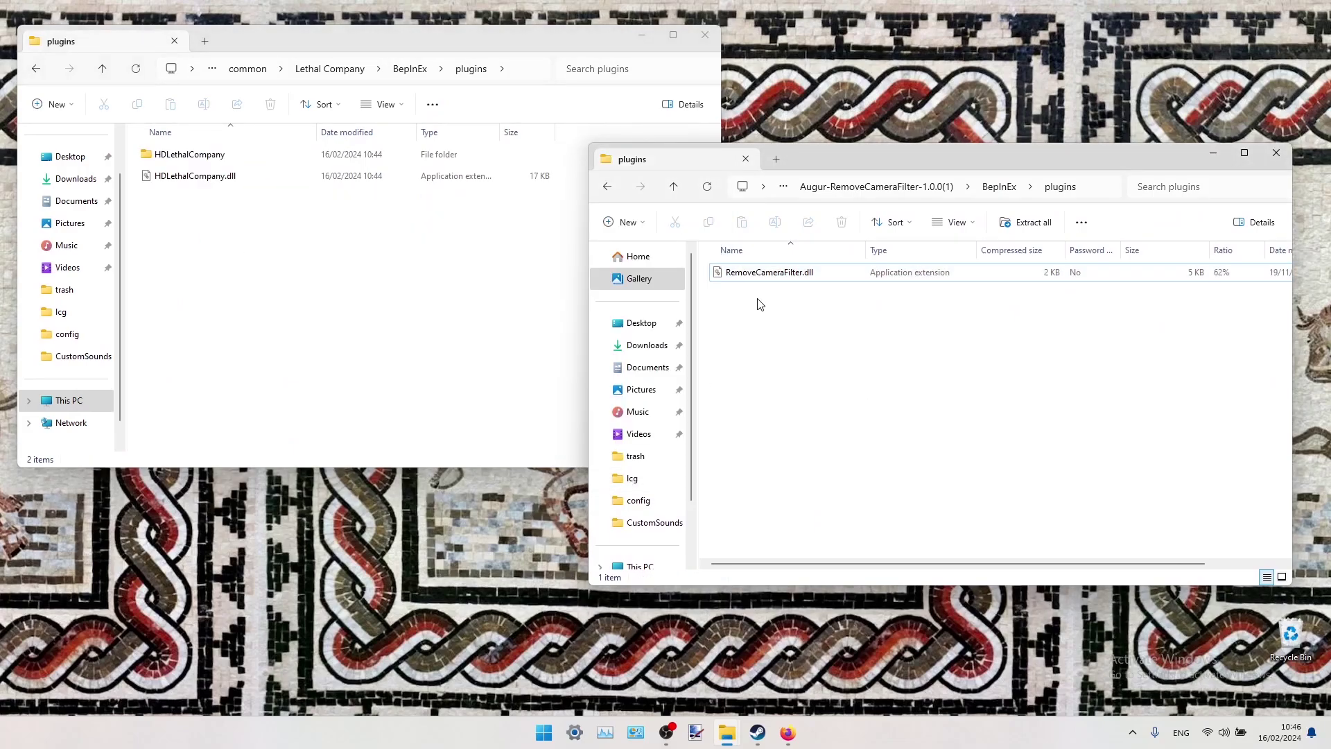
- Copy RemoveCameraFilter.dll into the game's BepInEx plugins folder and close the archive window
{"action": "left_click_drag", "start_coordinate": [762, 273], "coordinate": [270, 319]}
{"action": "left_click", "coordinate": [981, 440]}
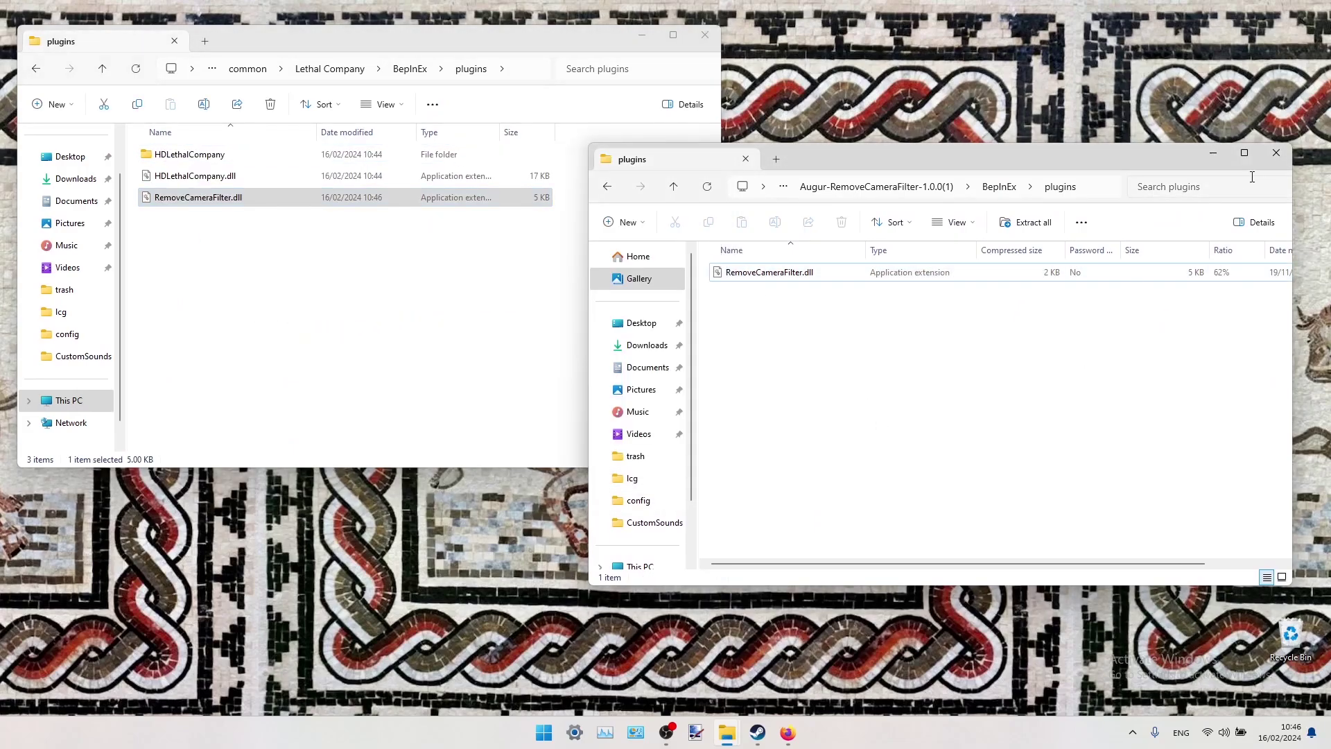
{"action": "left_click", "coordinate": [1276, 152]}
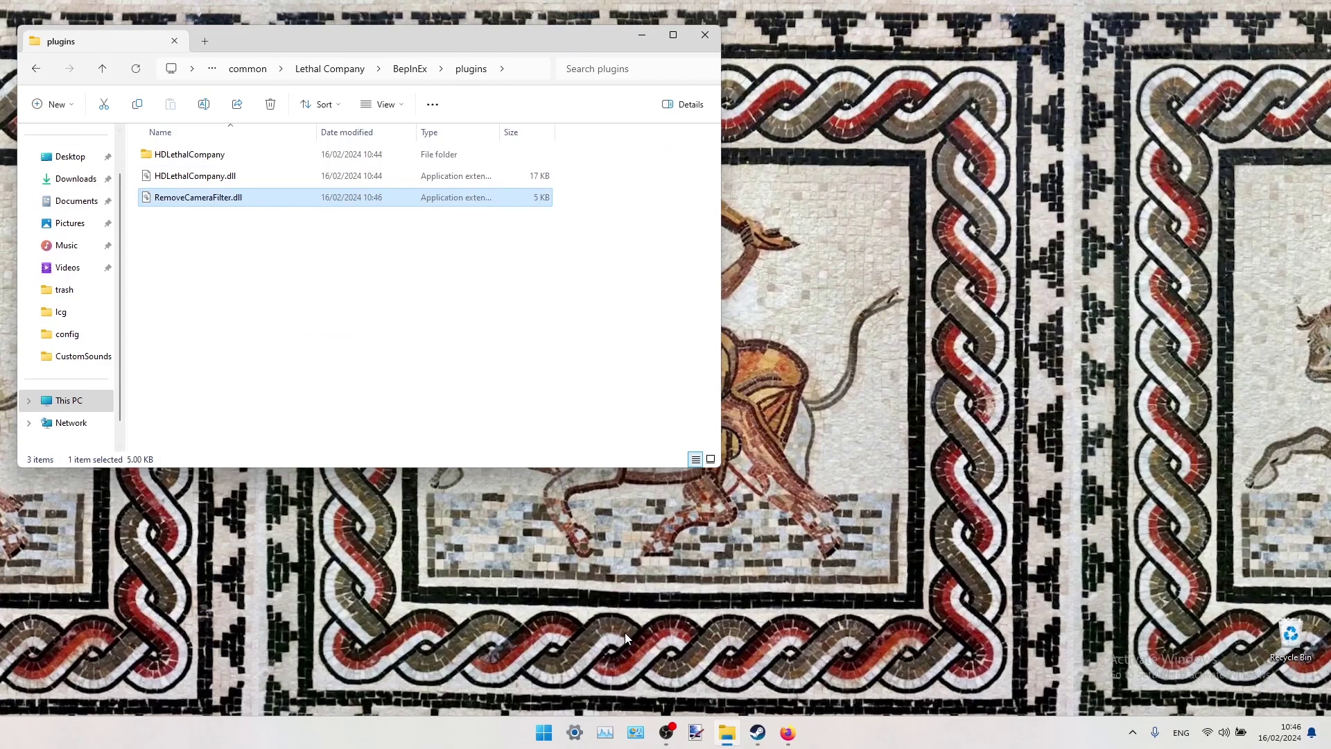
- Switch to Firefox and examine the before and after view-distance images on the ViewExtension mod page
{"action": "left_click", "coordinate": [788, 732]}
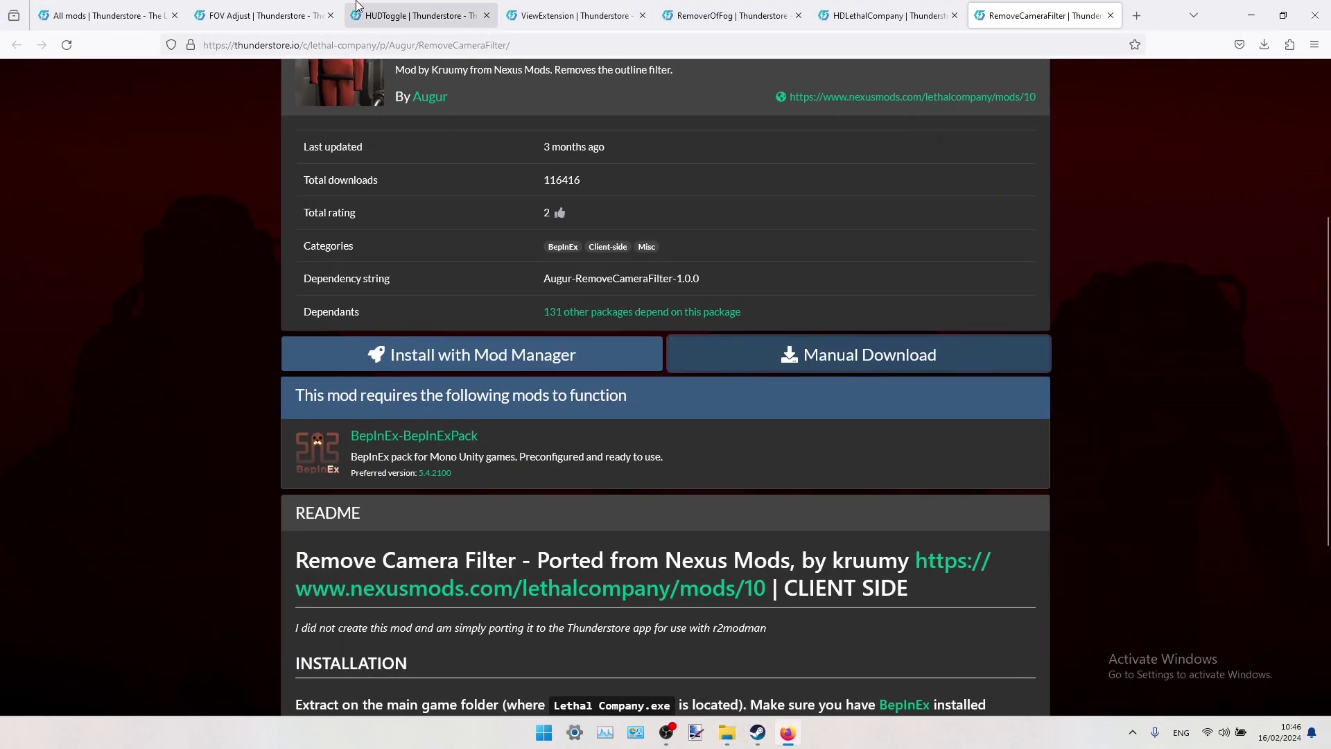
{"action": "left_click", "coordinate": [588, 15]}
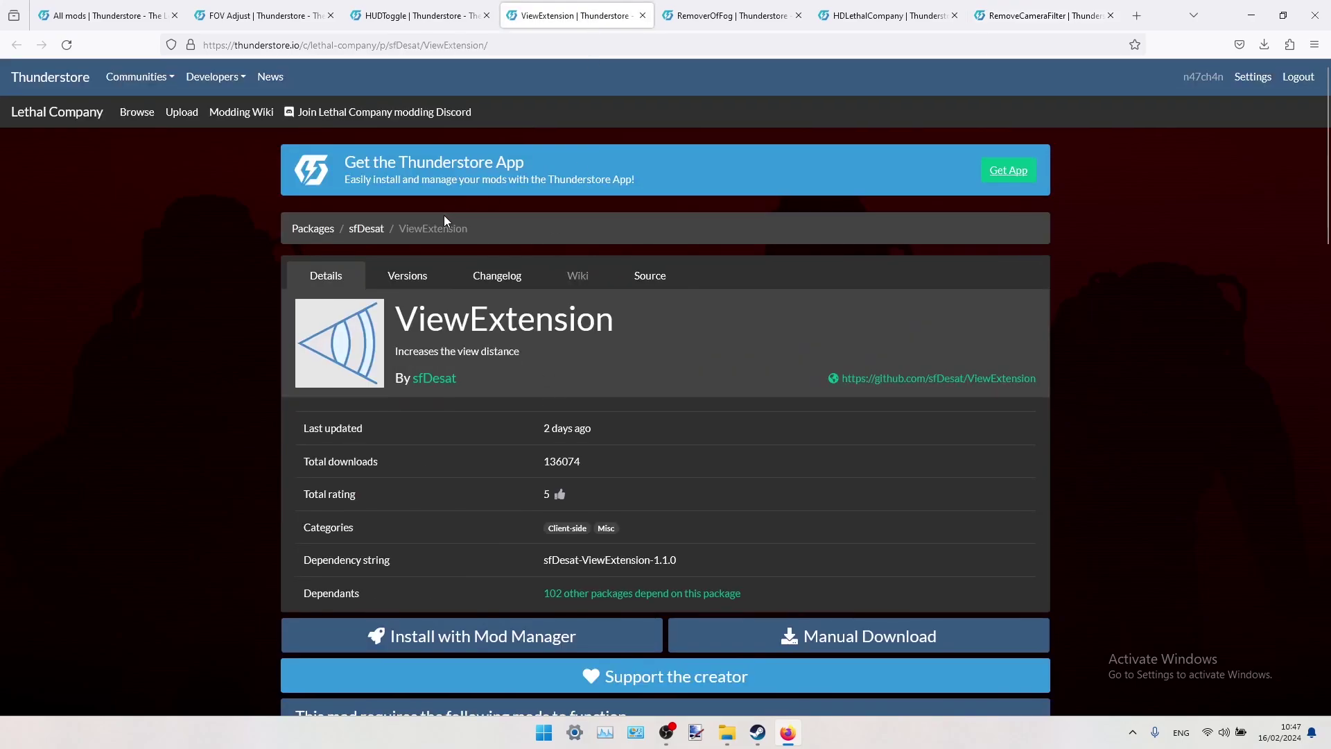
{"action": "scroll", "coordinate": [445, 223], "scroll_direction": "down", "scroll_amount": 8}
{"action": "scroll", "coordinate": [935, 289], "scroll_direction": "down", "scroll_amount": 3}
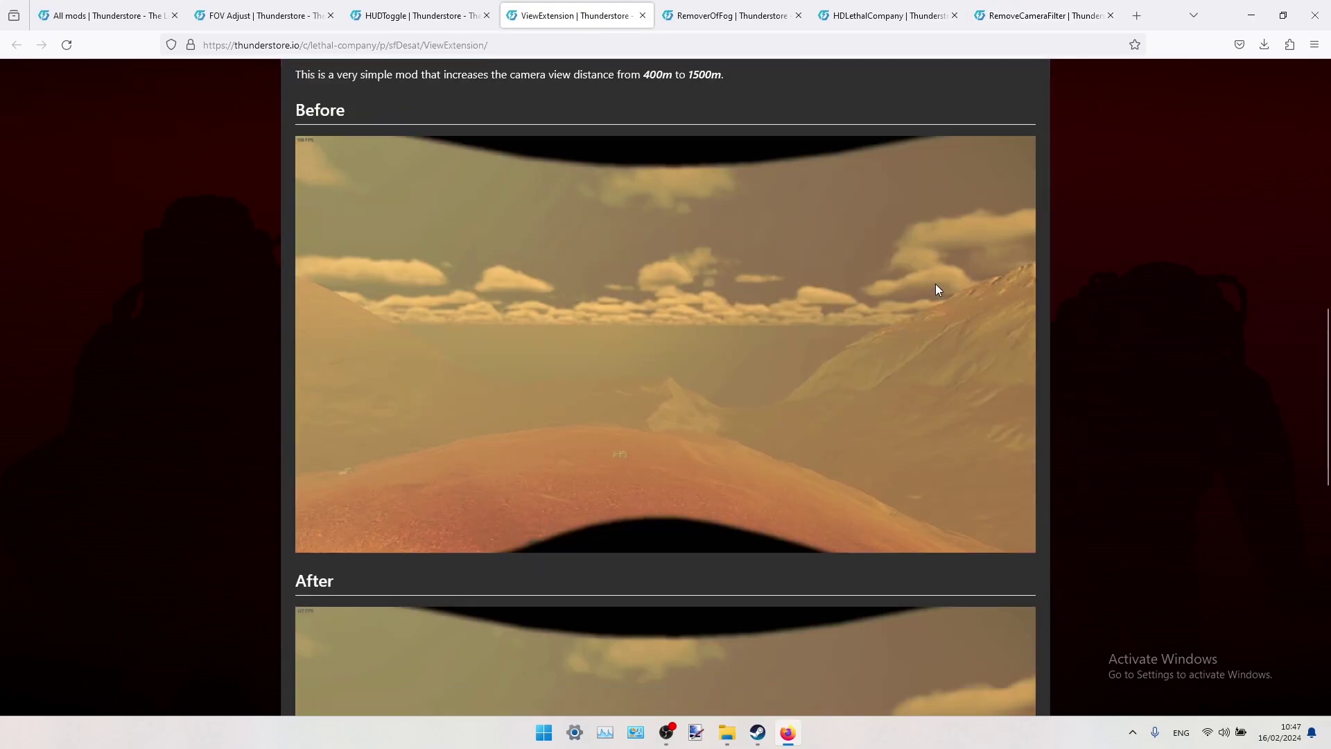
{"action": "scroll", "coordinate": [715, 364], "scroll_direction": "down", "scroll_amount": 6}
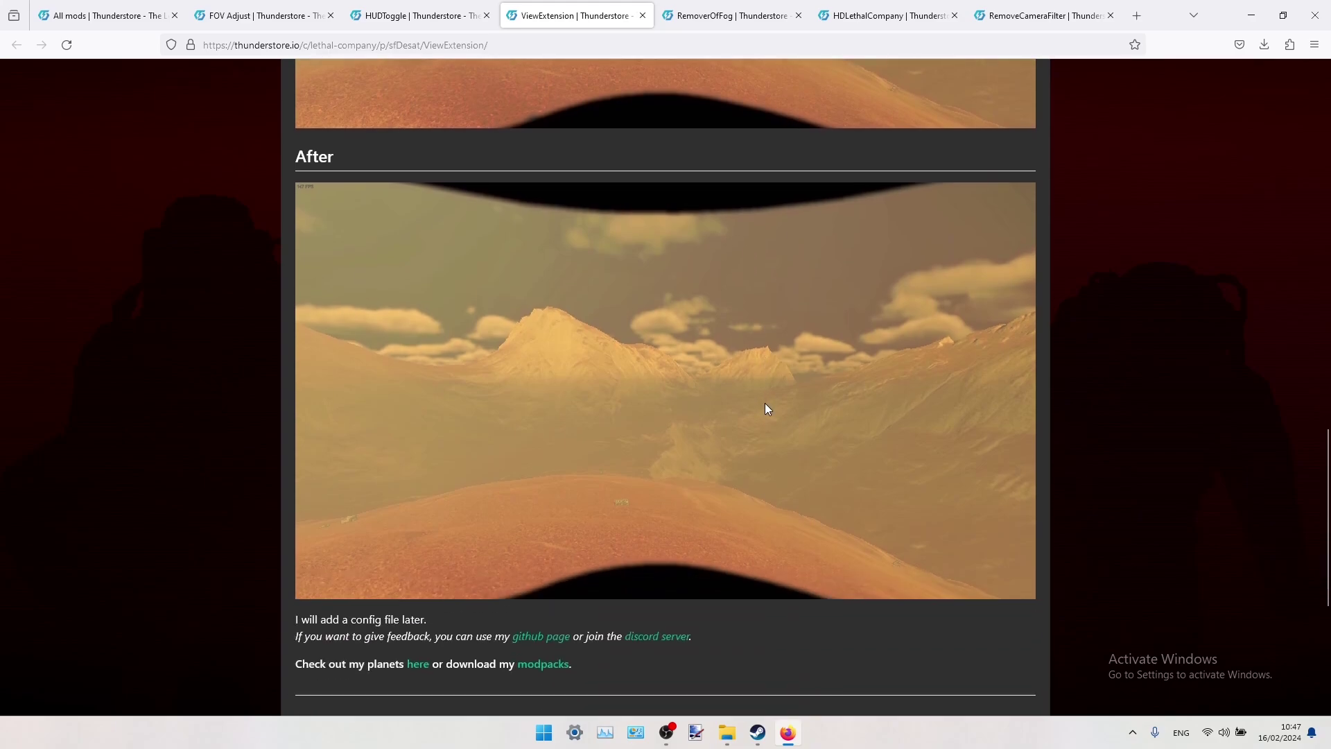
{"action": "scroll", "coordinate": [763, 395], "scroll_direction": "up", "scroll_amount": 5}
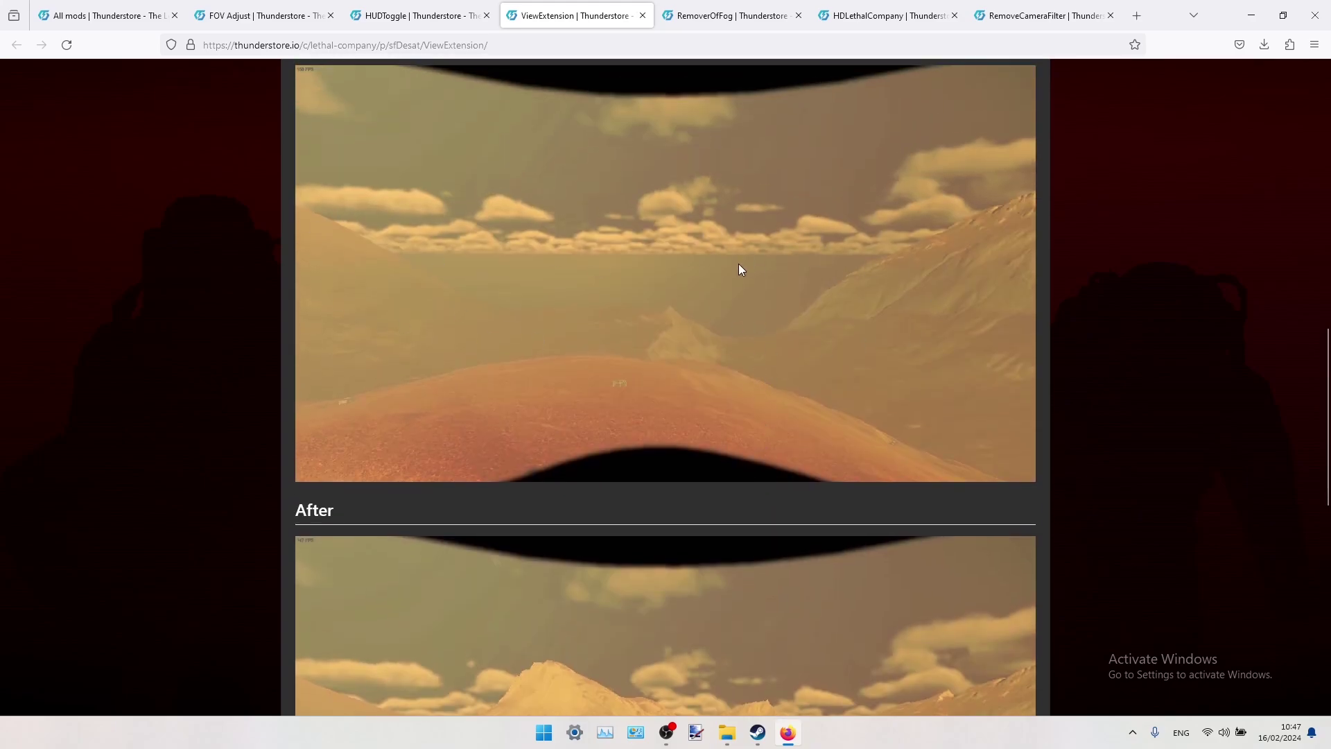
{"action": "scroll", "coordinate": [739, 270], "scroll_direction": "down", "scroll_amount": 3}
{"action": "scroll", "coordinate": [804, 472], "scroll_direction": "down", "scroll_amount": 3}
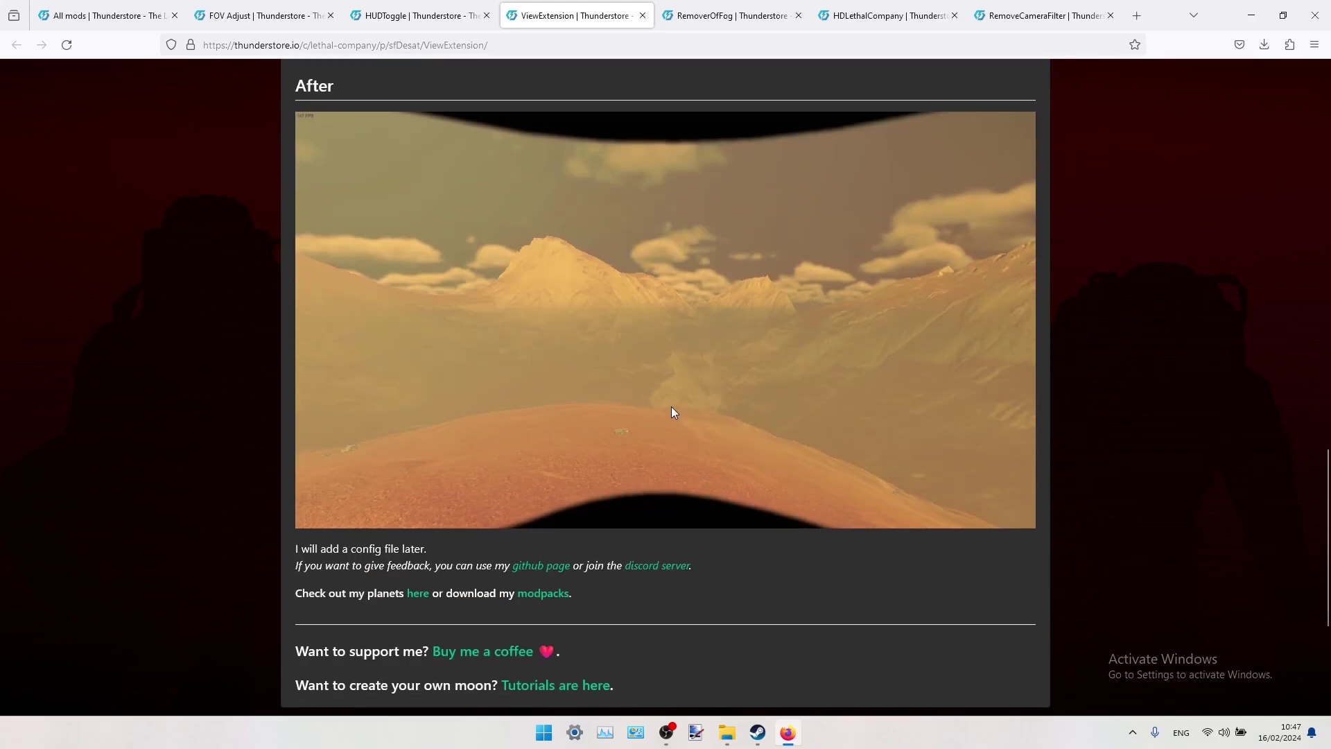
- Download the ViewExtension mod manually from Thunderstore, open its archive and minimize the browser
{"action": "scroll", "coordinate": [522, 375], "scroll_direction": "up", "scroll_amount": 8}
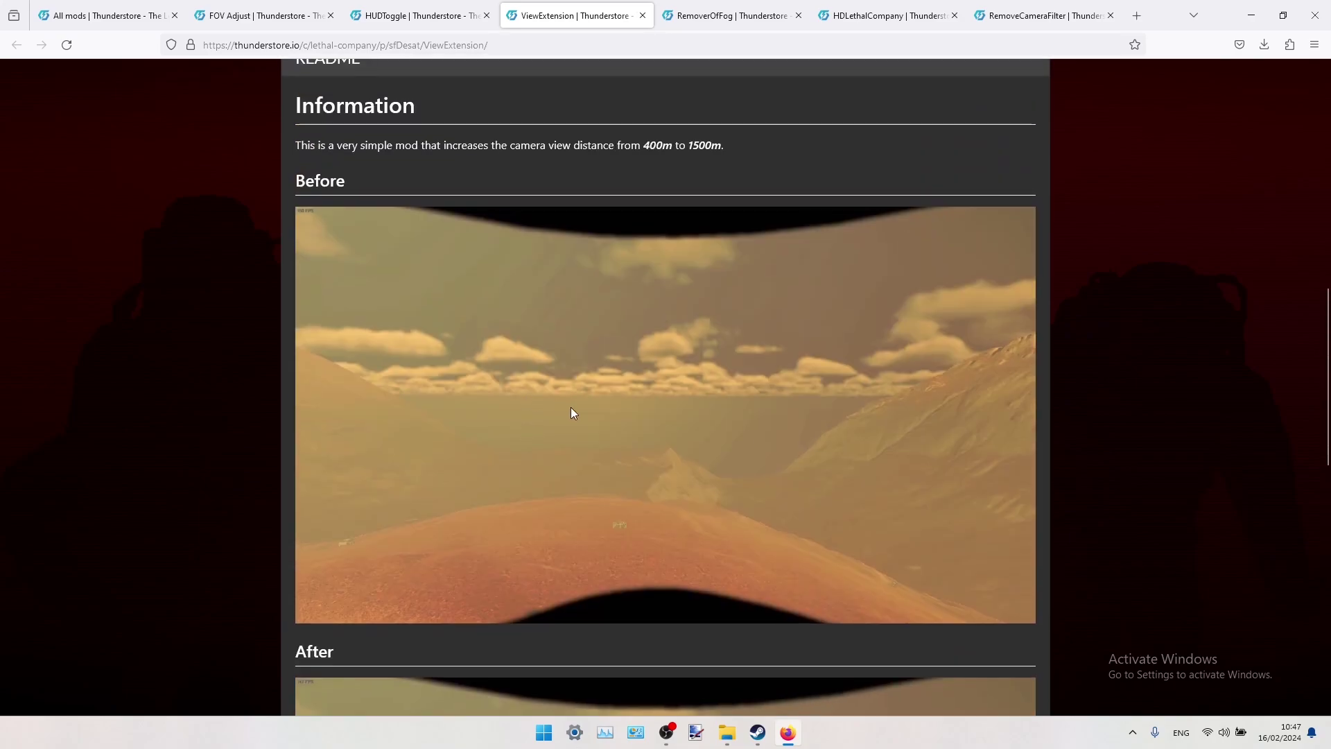
{"action": "scroll", "coordinate": [630, 422], "scroll_direction": "up", "scroll_amount": 6}
{"action": "scroll", "coordinate": [675, 452], "scroll_direction": "up", "scroll_amount": 2}
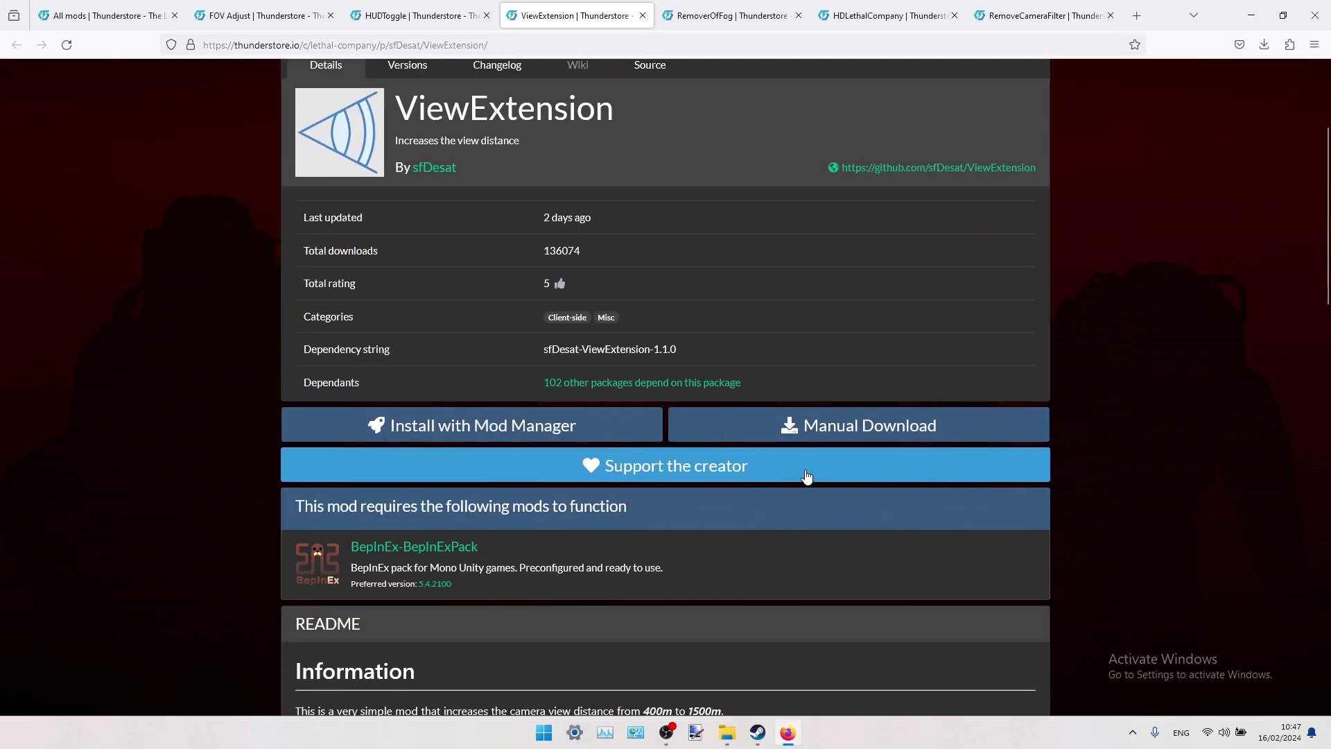
{"action": "left_click", "coordinate": [864, 435]}
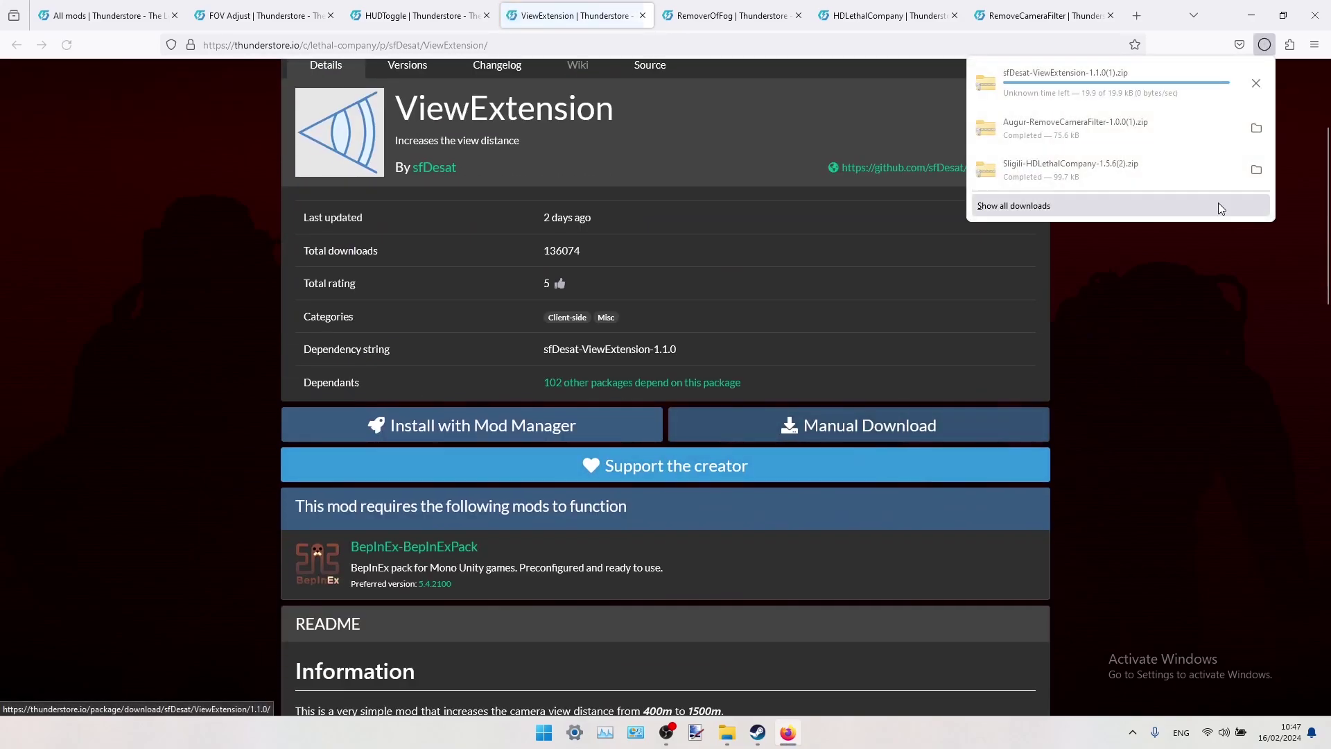
{"action": "left_click", "coordinate": [1139, 78]}
{"action": "left_click", "coordinate": [1256, 27]}
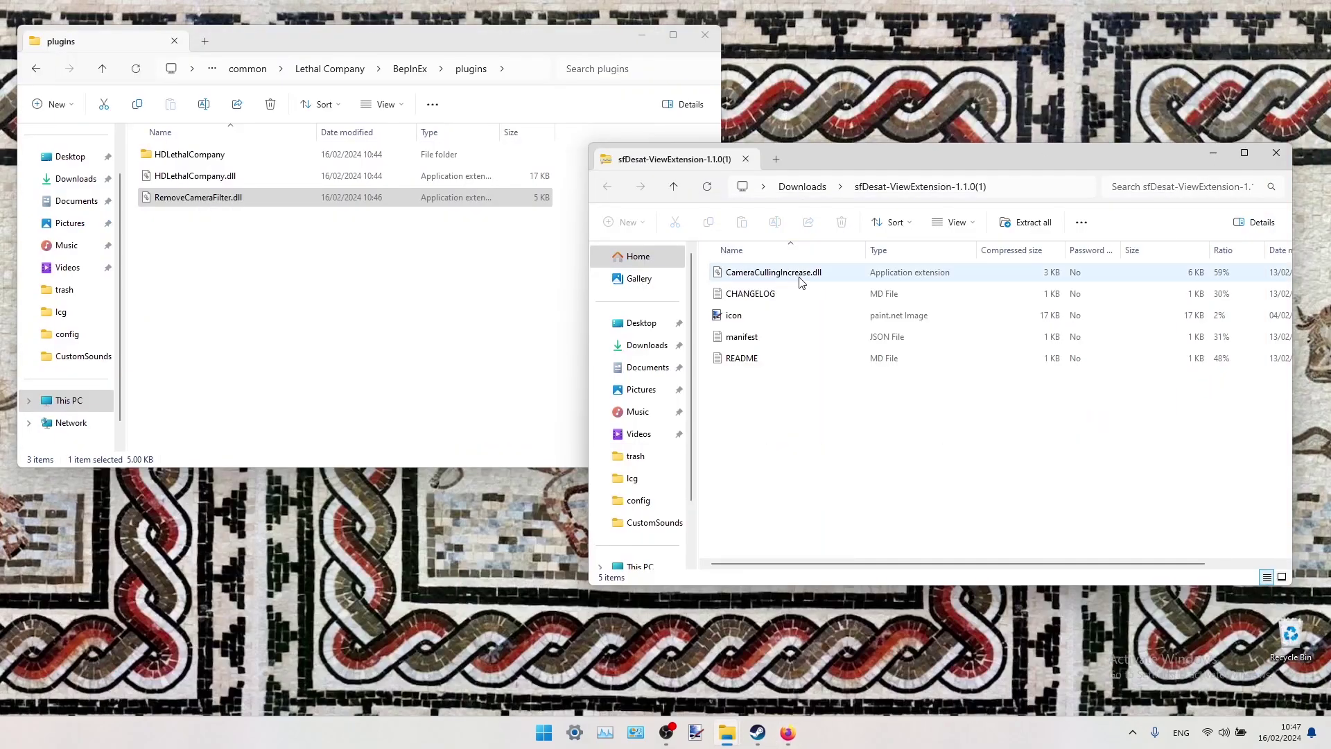
- Copy CameraCullingIncrease.dll from the ViewExtension archive into the game's BepInEx plugins folder and close the archive window
{"action": "left_click_drag", "start_coordinate": [800, 280], "coordinate": [383, 161]}
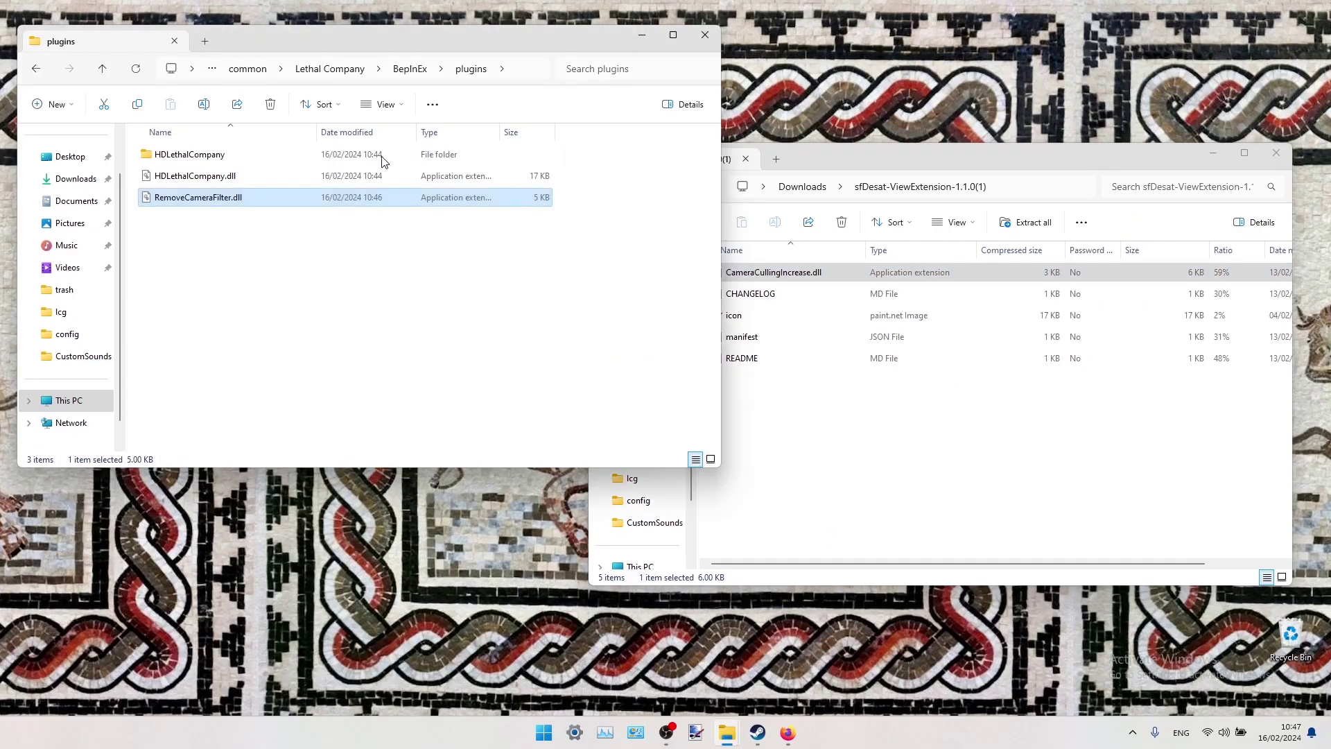
{"action": "left_click", "coordinate": [970, 531]}
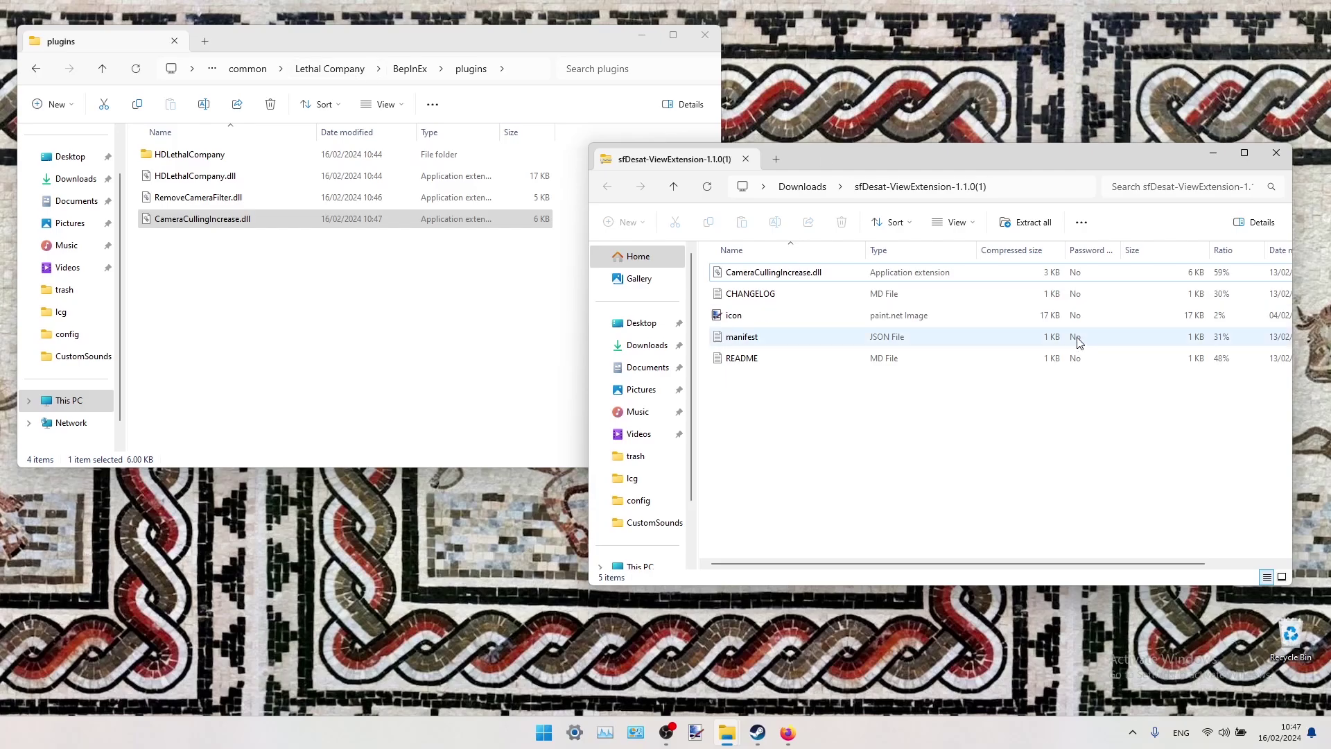
{"action": "key", "text": "ctrl+w"}
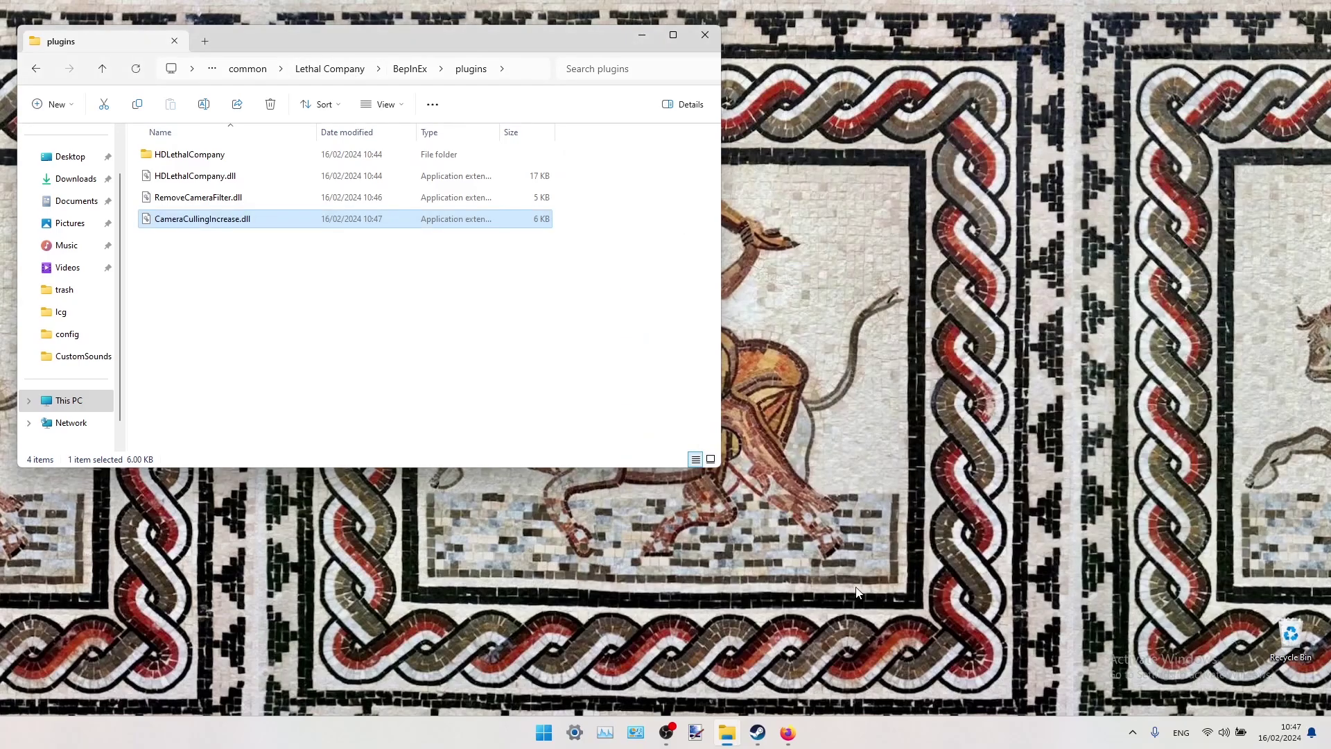
- Switch back to Firefox, download the FOV Adjust mod manually from its Thunderstore page and open the downloaded archive
{"action": "left_click", "coordinate": [788, 728]}
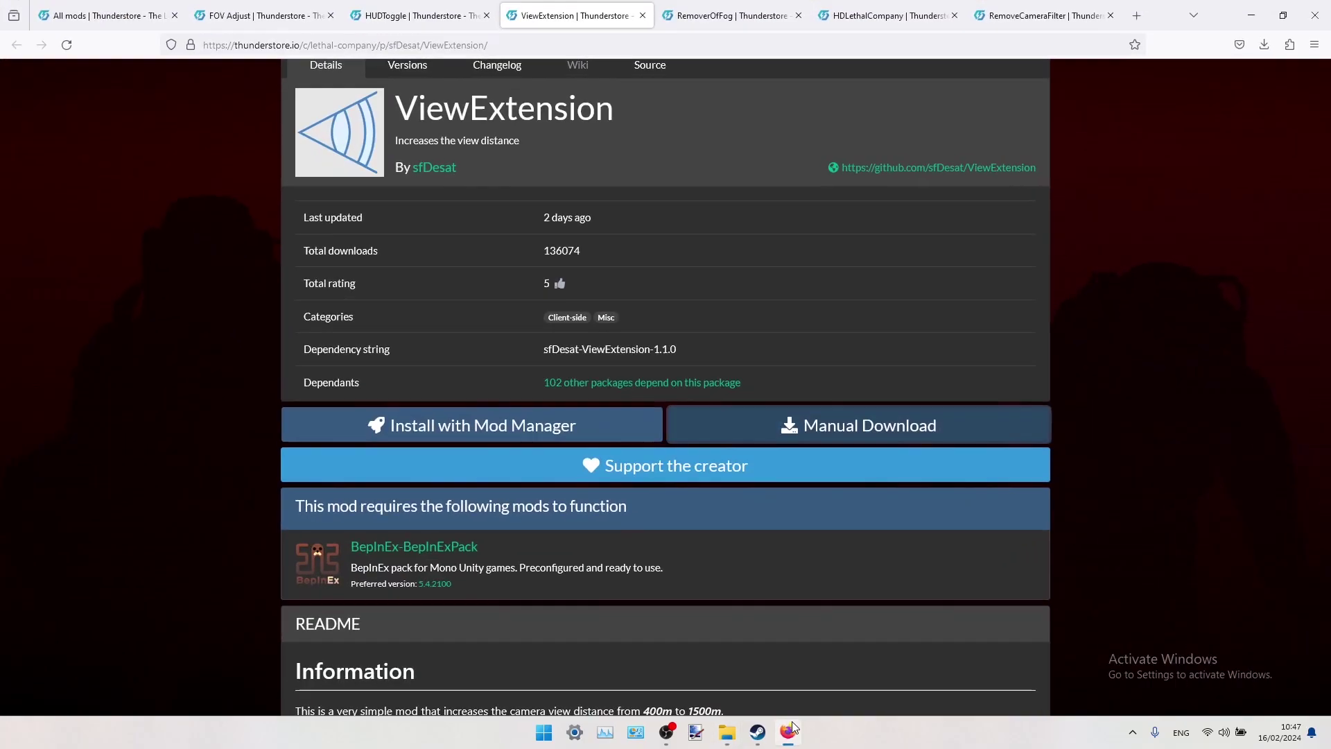
{"action": "left_click", "coordinate": [286, 5]}
{"action": "scroll", "coordinate": [769, 490], "scroll_direction": "down", "scroll_amount": 2}
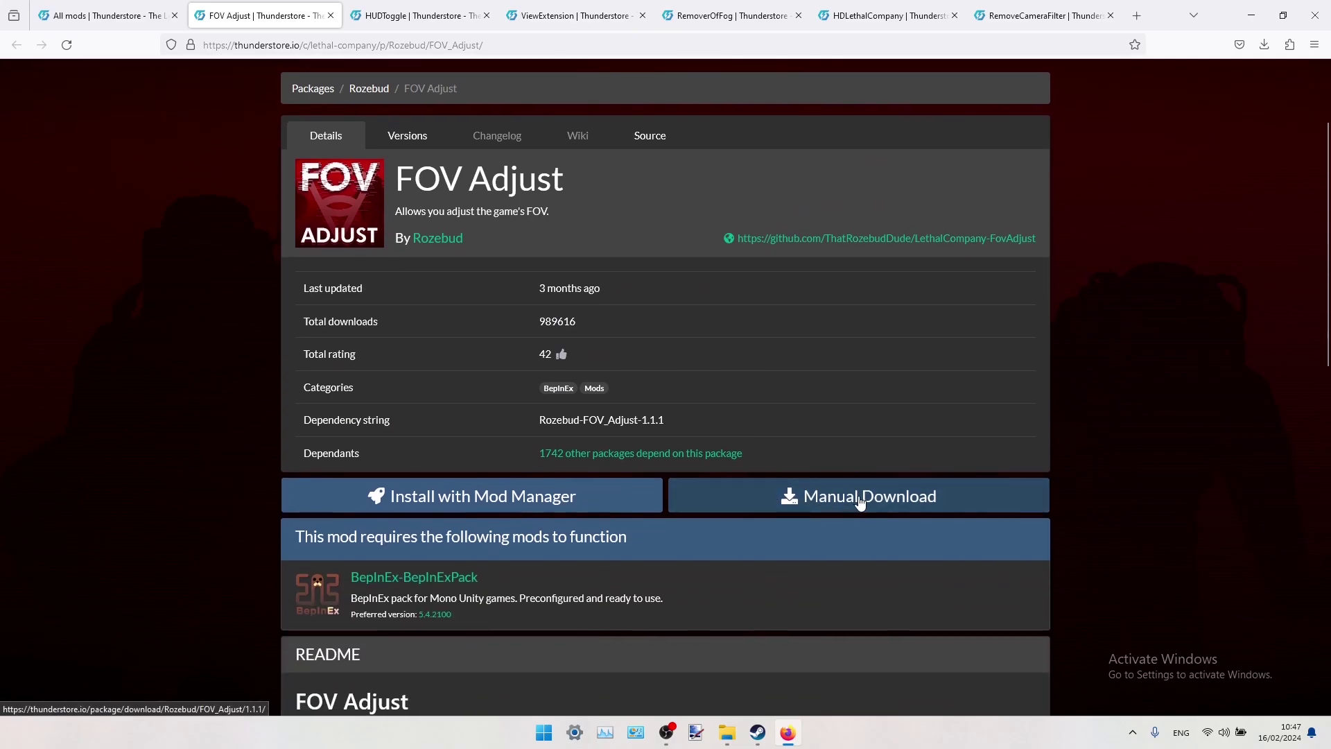
{"action": "left_click", "coordinate": [860, 497]}
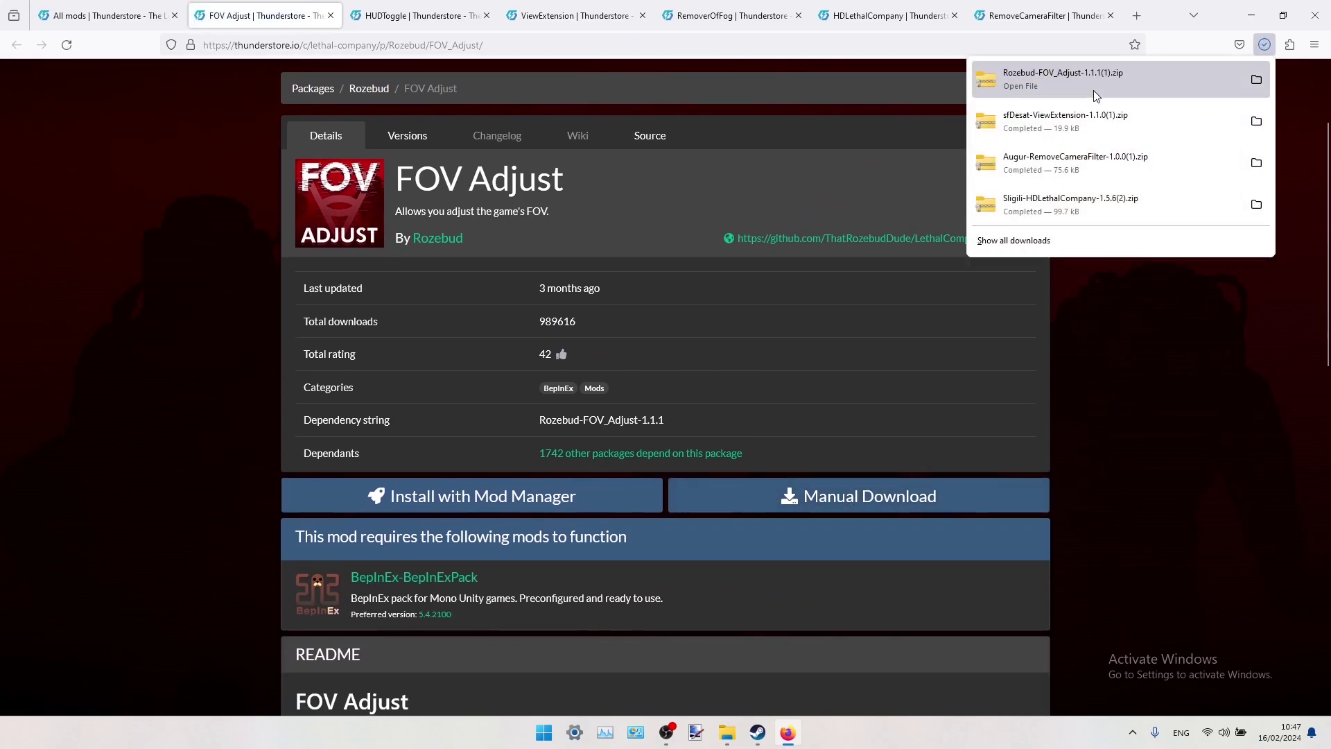
{"action": "left_click", "coordinate": [1251, 21]}
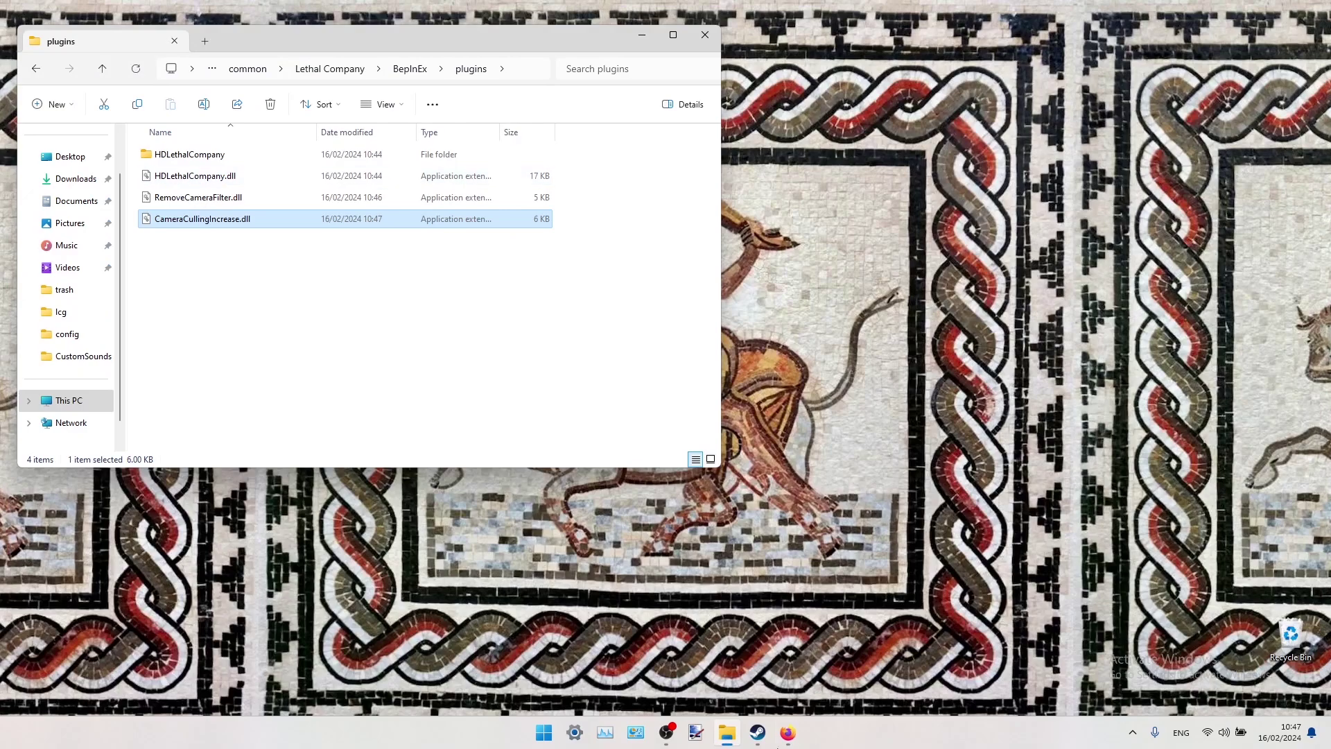
{"action": "left_click", "coordinate": [787, 732]}
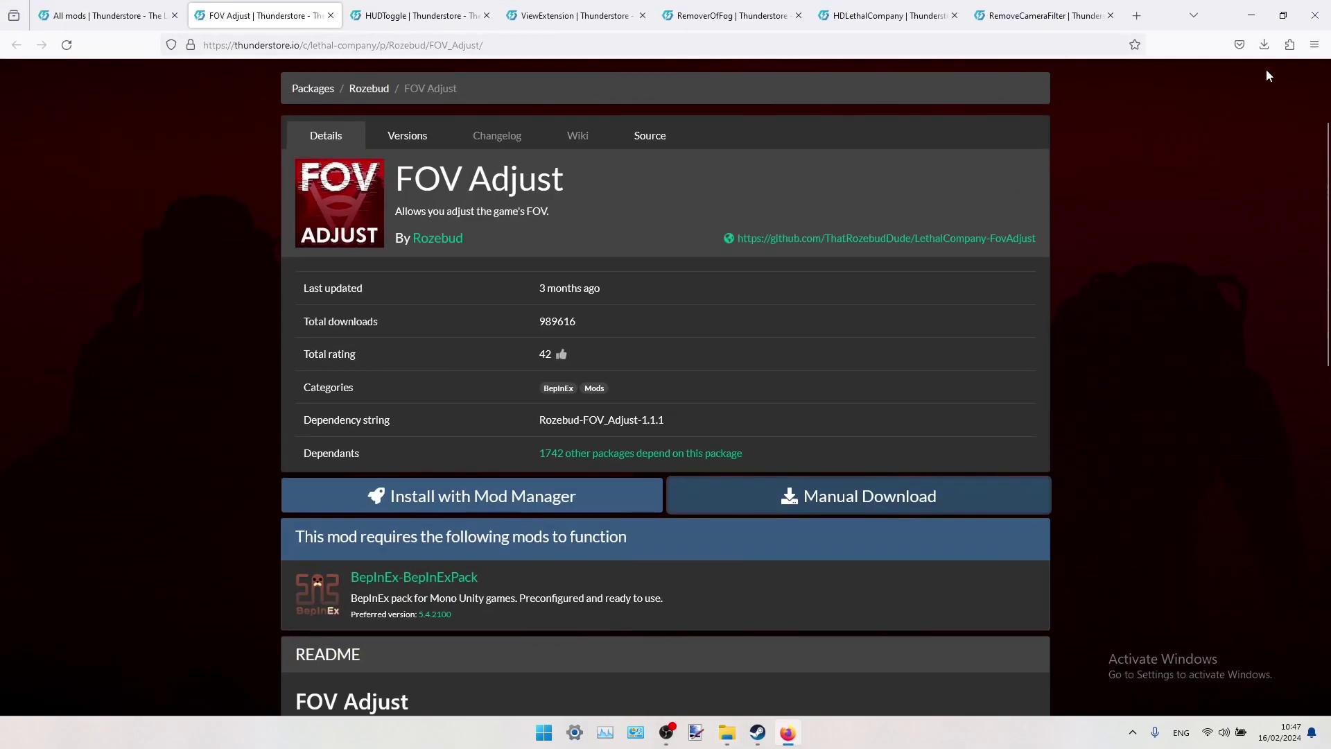
{"action": "left_click", "coordinate": [1265, 45]}
{"action": "left_click", "coordinate": [1153, 86]}
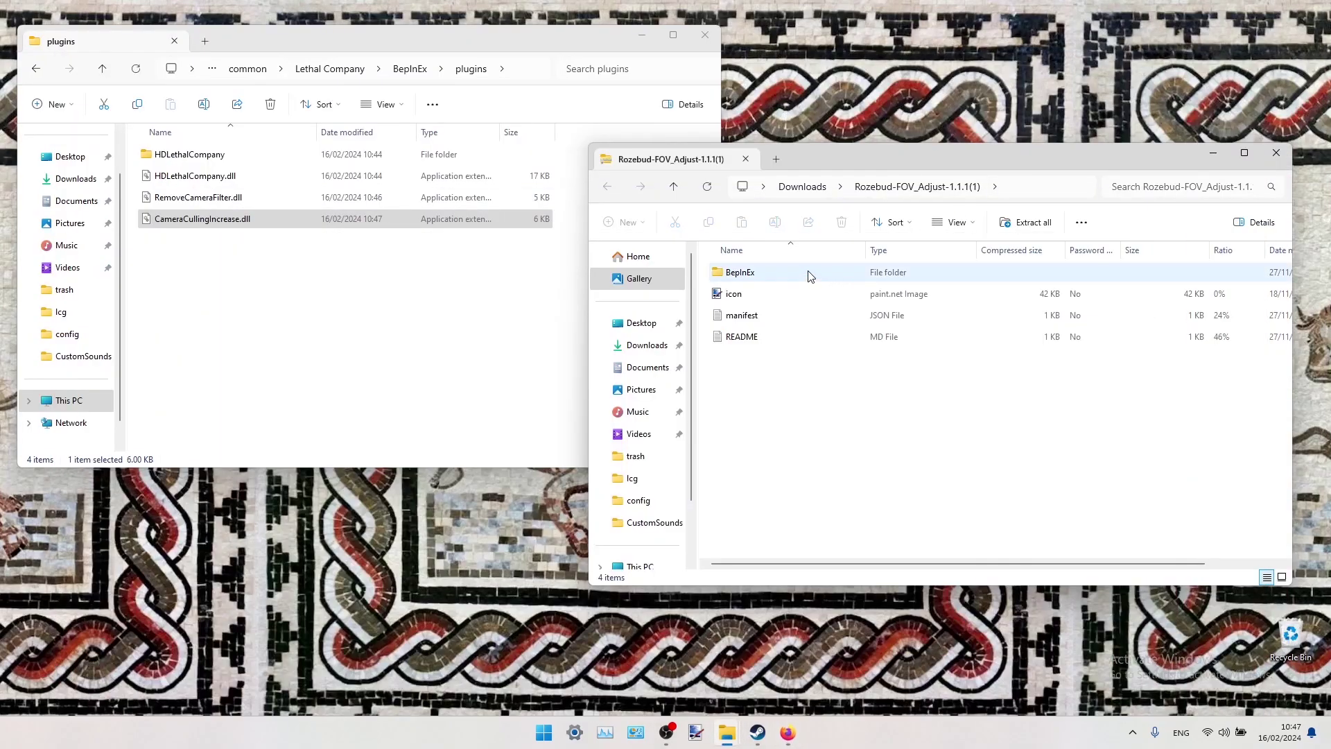
- Copy FovAdjust.dll from the archive's BepInEx plugins folder into the game's plugins folder and close the archive window
{"action": "double_click", "coordinate": [737, 274]}
{"action": "double_click", "coordinate": [760, 276]}
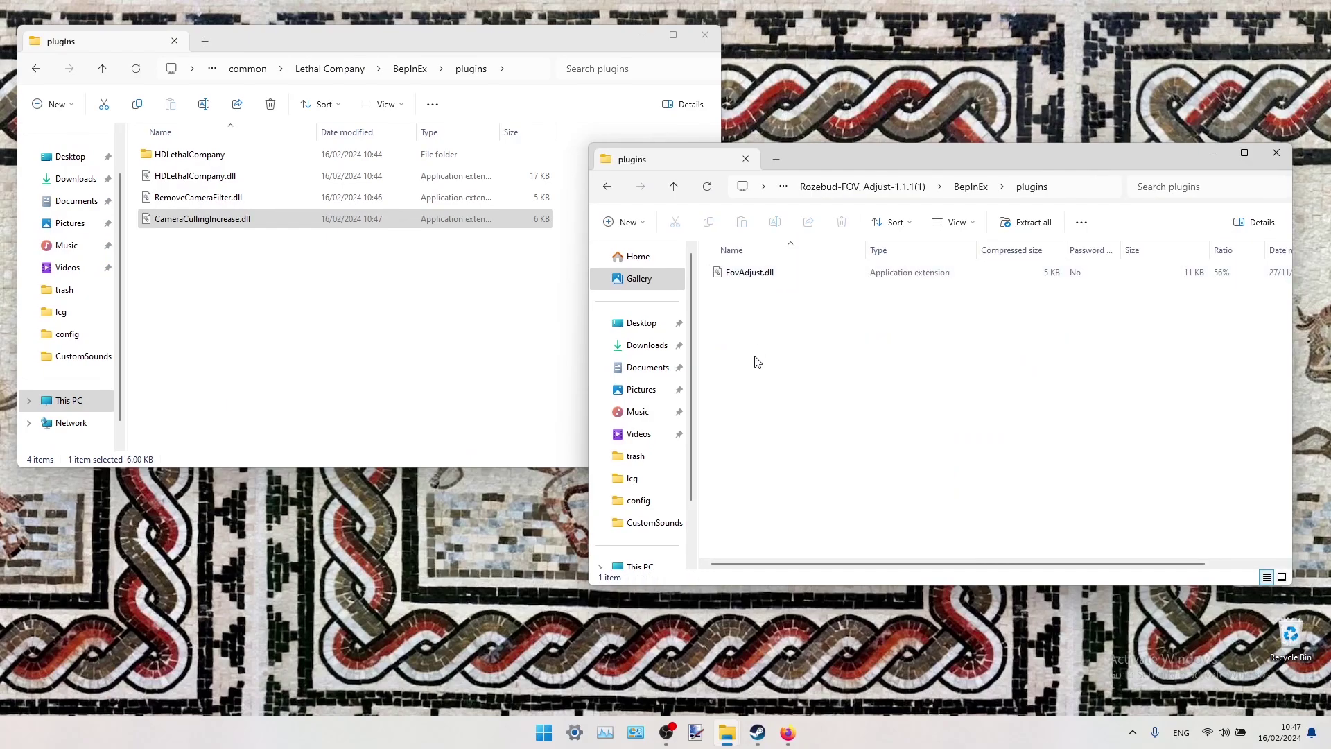
{"action": "left_click_drag", "start_coordinate": [762, 276], "coordinate": [274, 300]}
{"action": "left_click", "coordinate": [308, 324]}
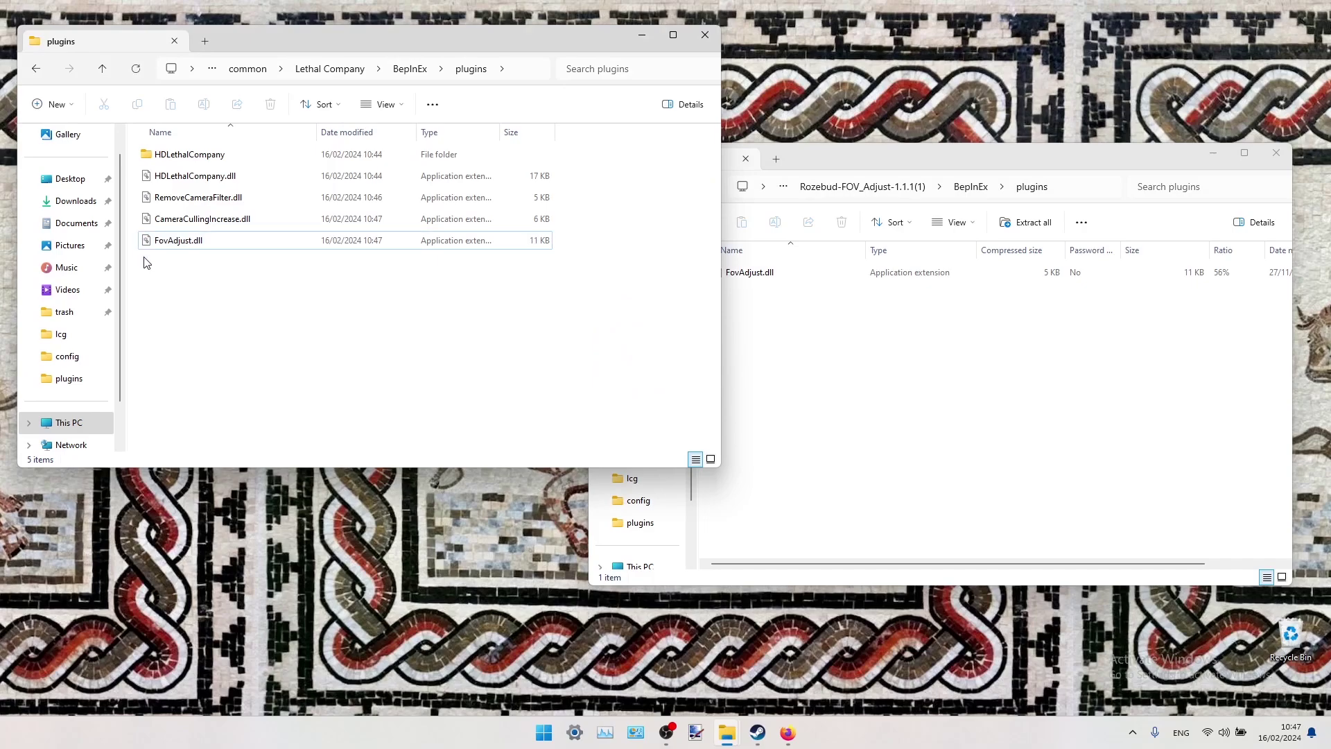
{"action": "left_click", "coordinate": [1276, 154]}
- Switch to Firefox, review the HUDToggle mod page, download the mod manually and open its archive
{"action": "left_click", "coordinate": [789, 731]}
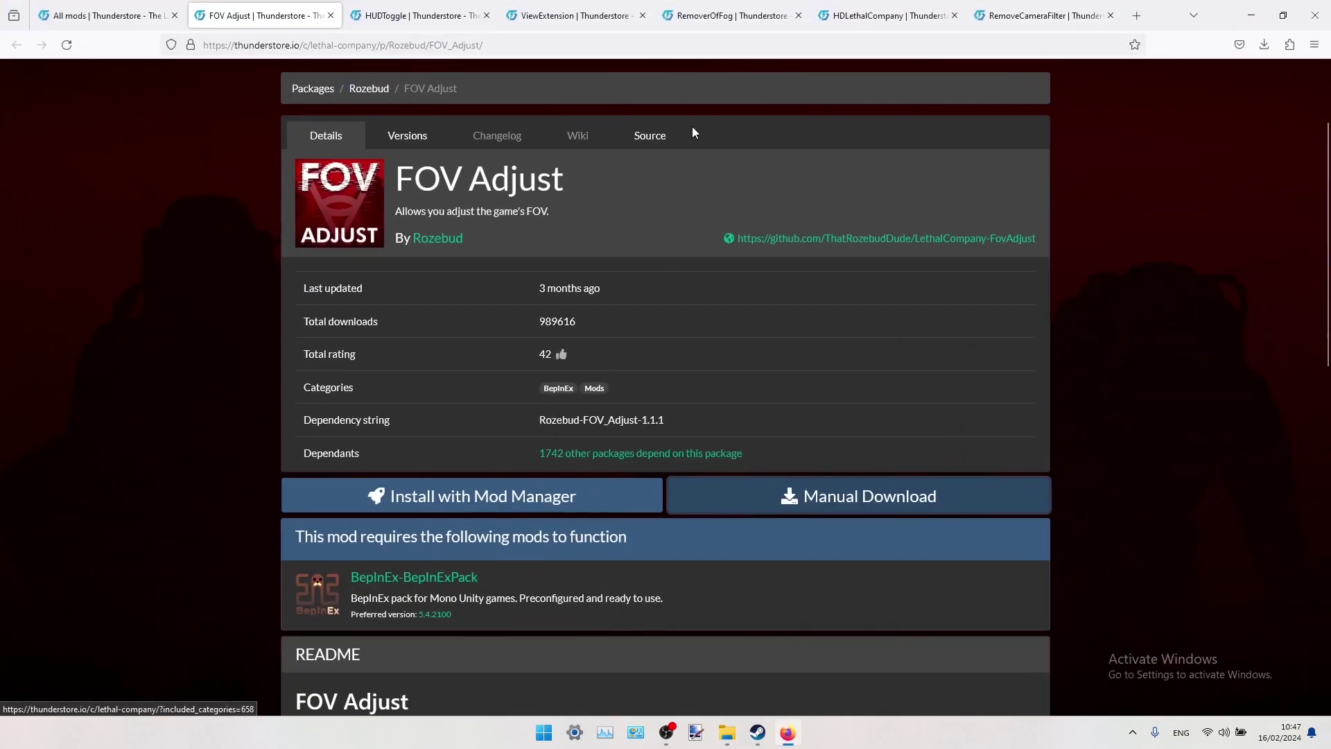
{"action": "left_click", "coordinate": [416, 16]}
{"action": "scroll", "coordinate": [843, 309], "scroll_direction": "down", "scroll_amount": 4}
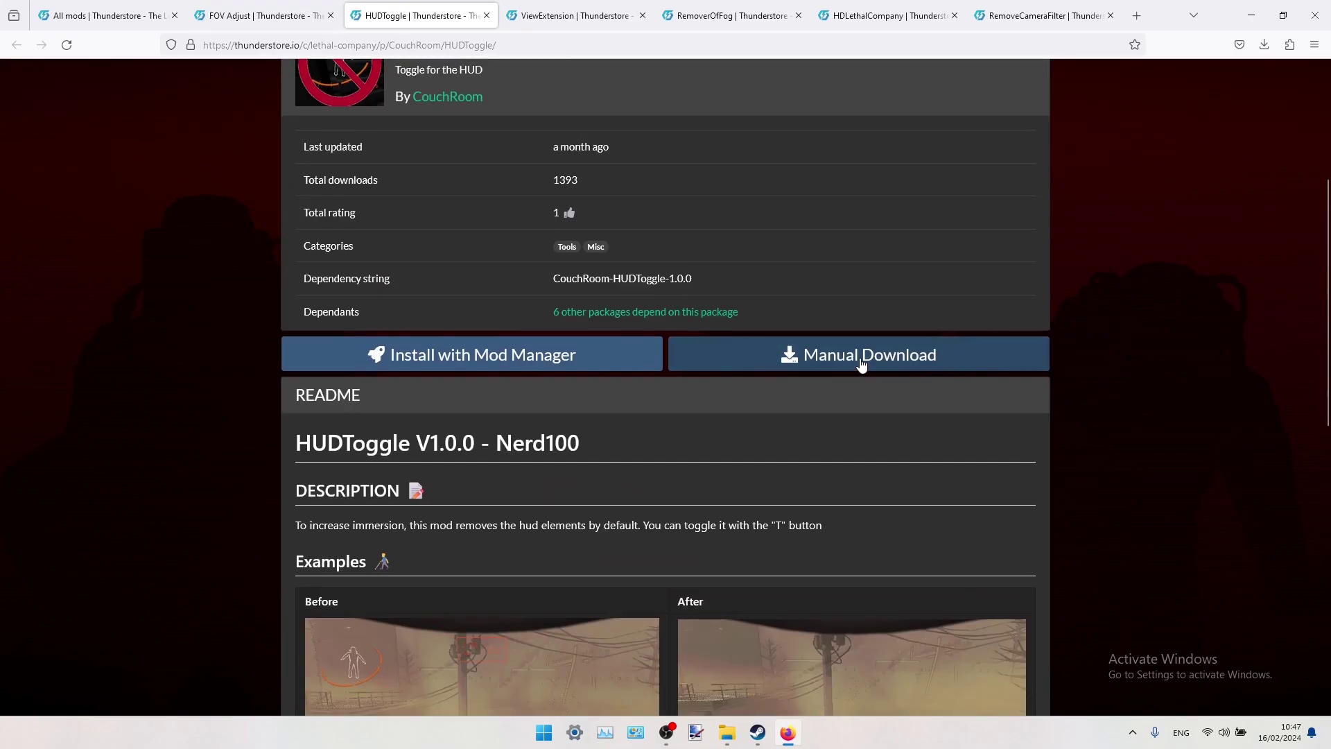
{"action": "scroll", "coordinate": [860, 357], "scroll_direction": "down", "scroll_amount": 4}
{"action": "scroll", "coordinate": [862, 359], "scroll_direction": "down", "scroll_amount": 4}
{"action": "scroll", "coordinate": [862, 359], "scroll_direction": "up", "scroll_amount": 8}
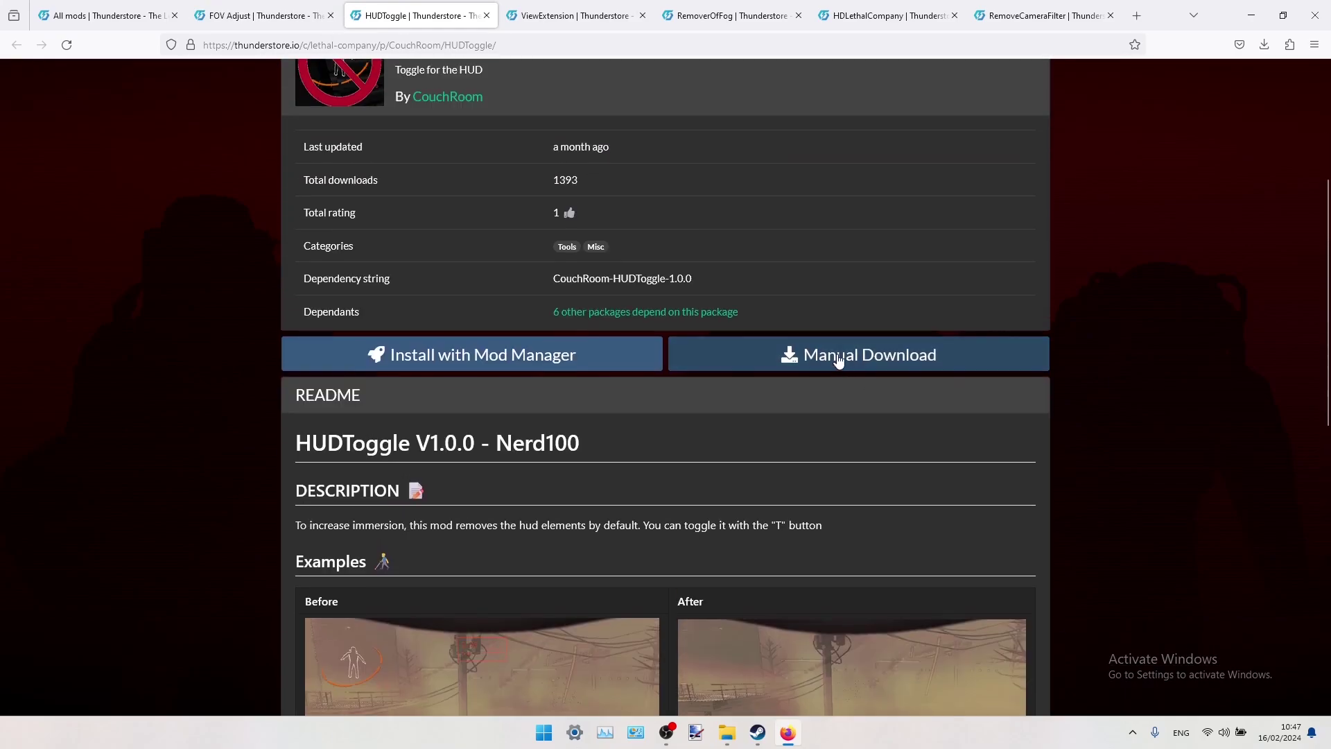
{"action": "left_click", "coordinate": [838, 360]}
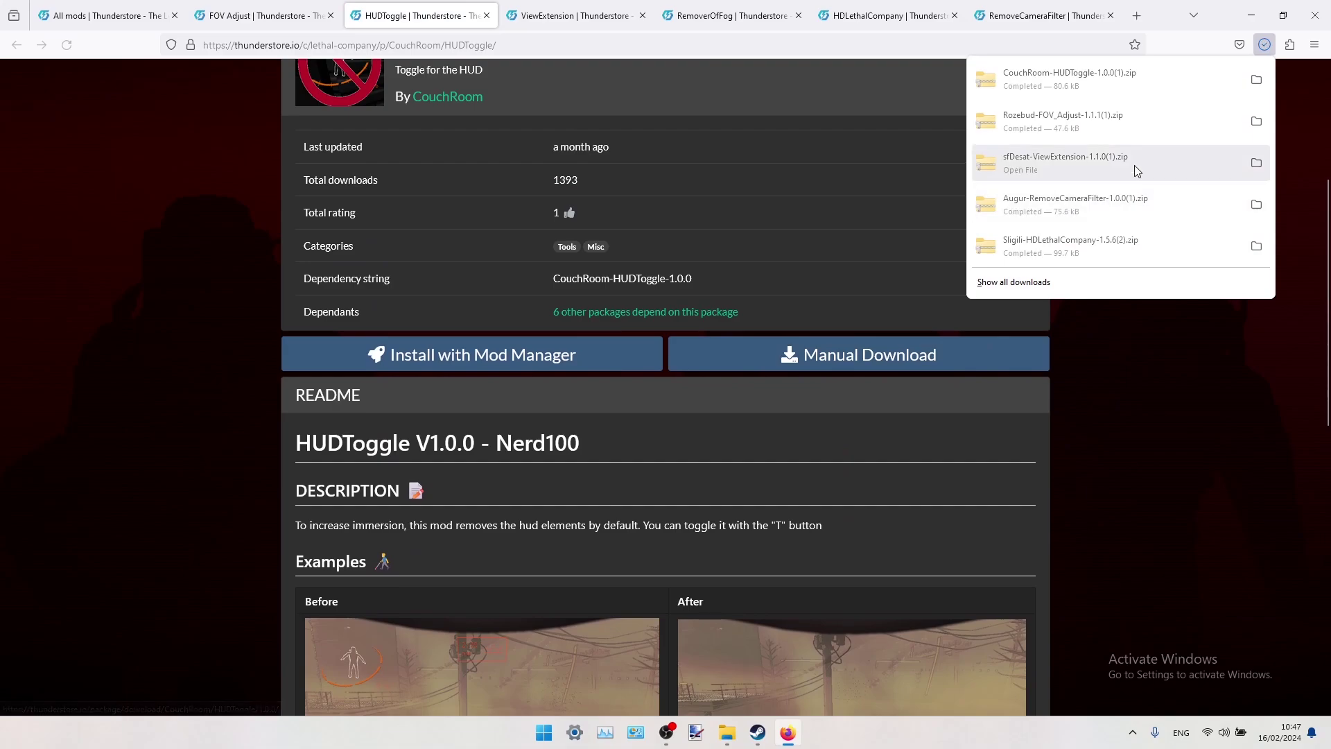
{"action": "left_click", "coordinate": [1113, 85]}
{"action": "left_click", "coordinate": [1251, 15]}
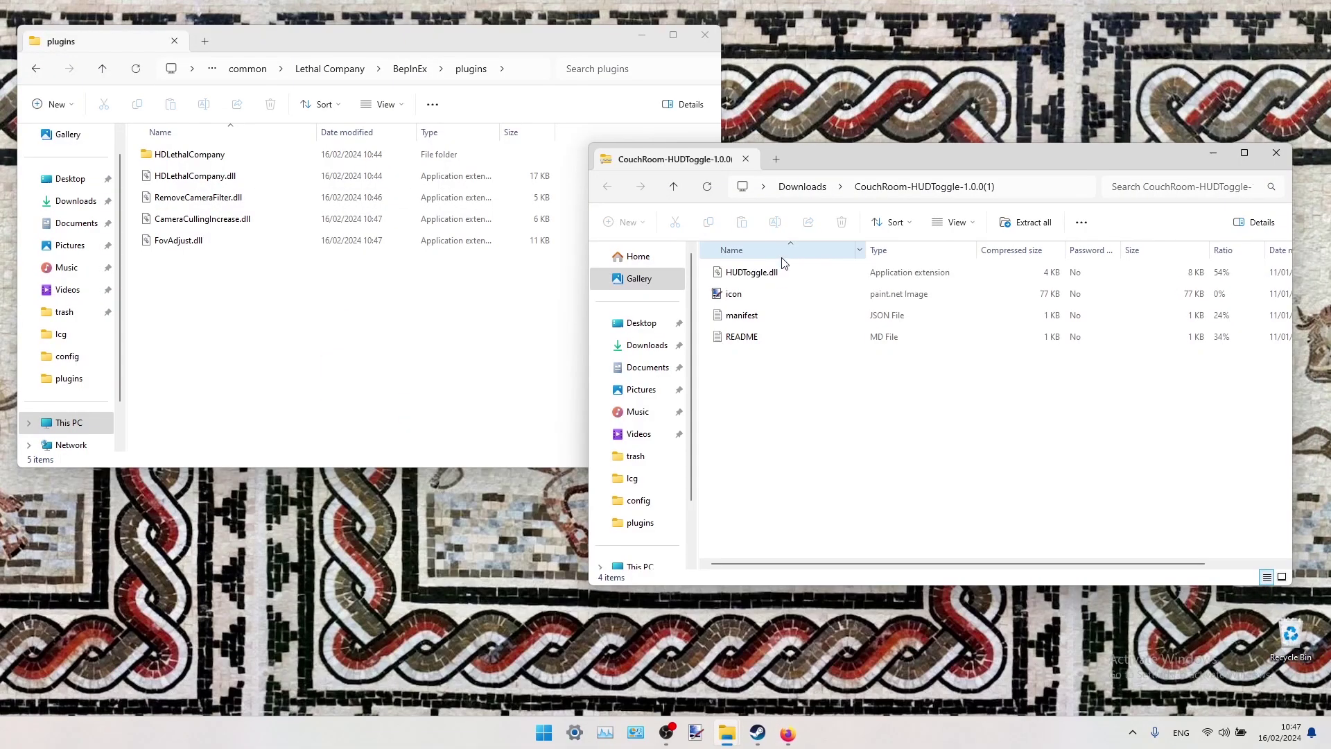
- Copy HUDToggle.dll from its archive into the game's BepInEx plugins folder and close the archive window
{"action": "left_click", "coordinate": [787, 270]}
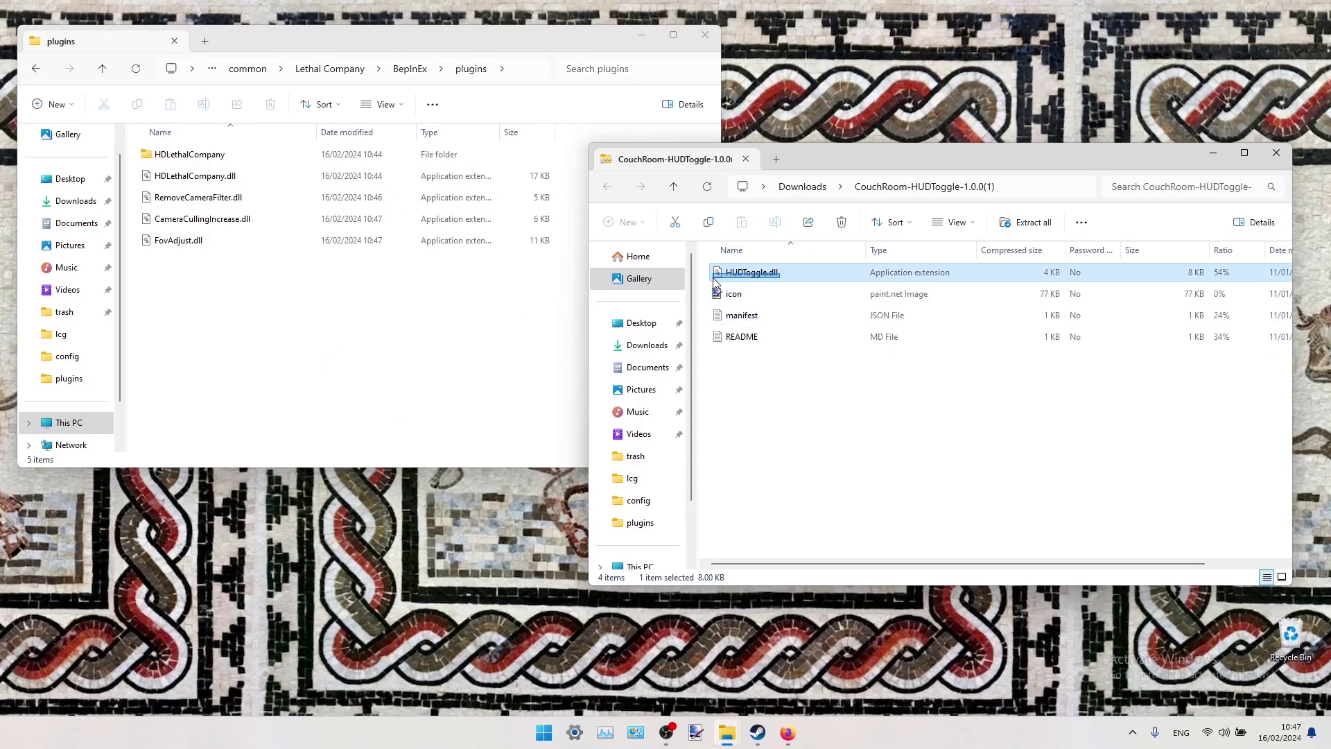
{"action": "left_click_drag", "start_coordinate": [803, 279], "coordinate": [273, 305]}
{"action": "left_click", "coordinate": [1276, 152]}
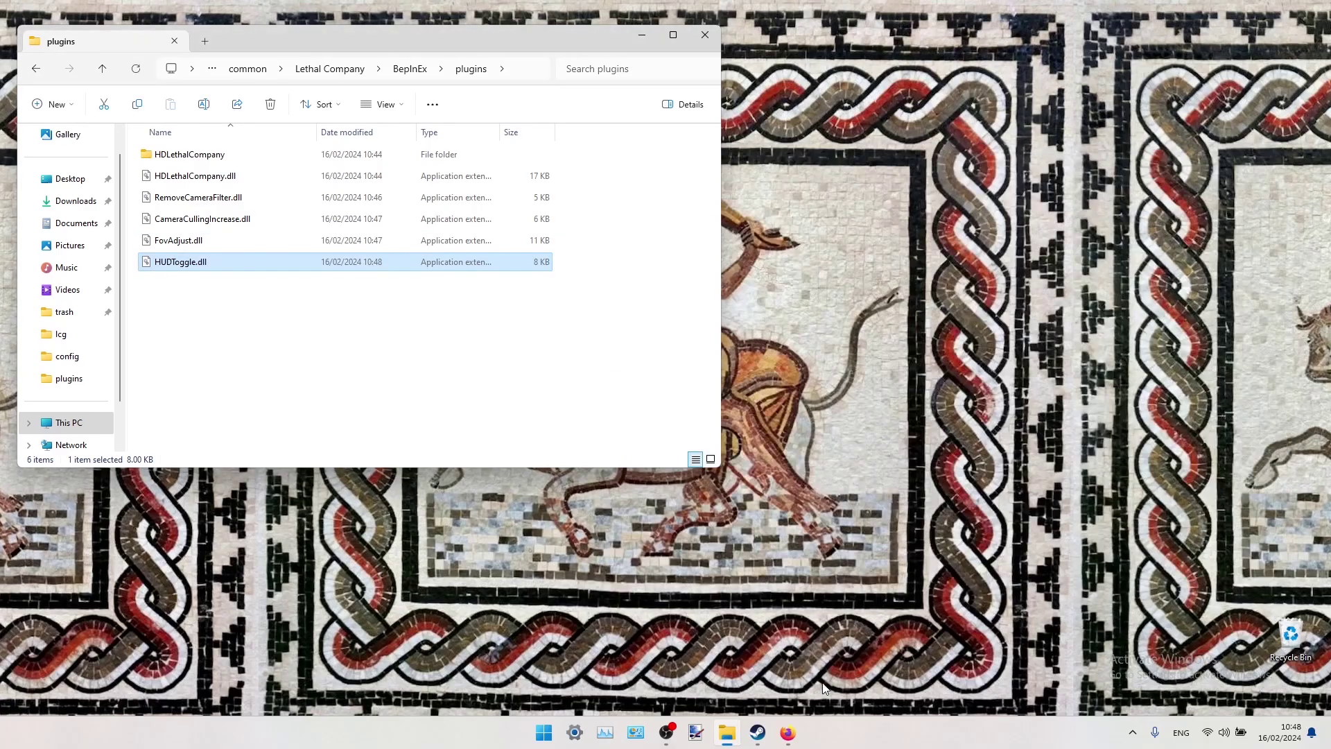
- Switch to Firefox, download the RemoverOfFog mod manually from its Thunderstore page and open the downloaded archive
{"action": "left_click", "coordinate": [787, 733]}
{"action": "left_click", "coordinate": [728, 15]}
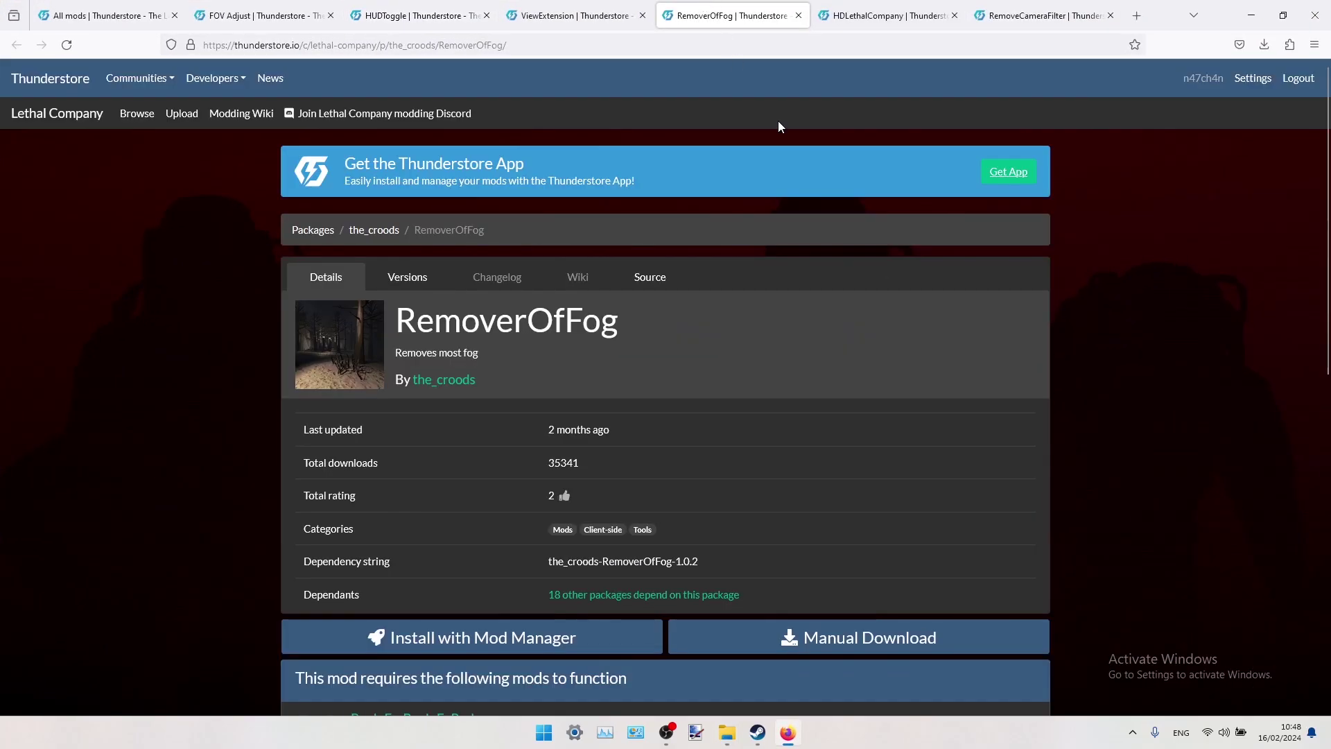
{"action": "scroll", "coordinate": [901, 440], "scroll_direction": "down", "scroll_amount": 5}
{"action": "left_click", "coordinate": [842, 213]}
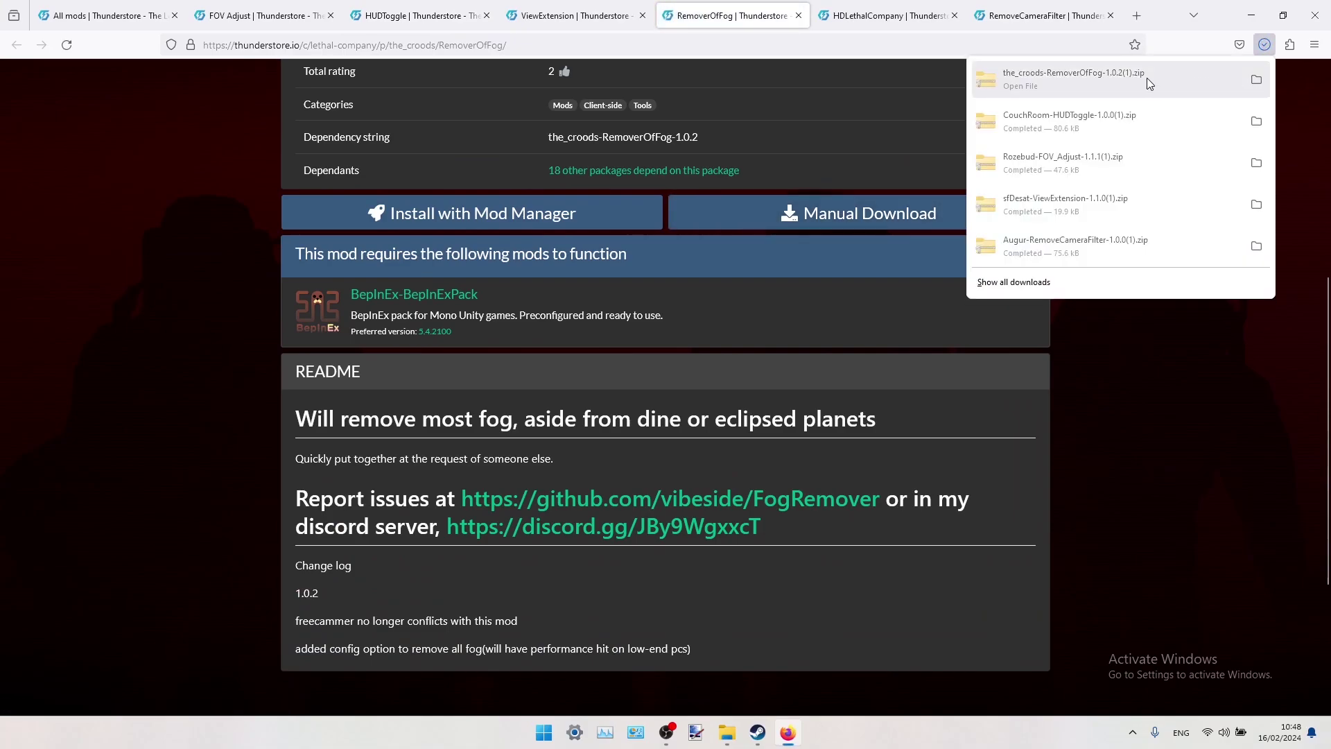
{"action": "left_click", "coordinate": [1072, 77]}
{"action": "left_click", "coordinate": [1251, 16]}
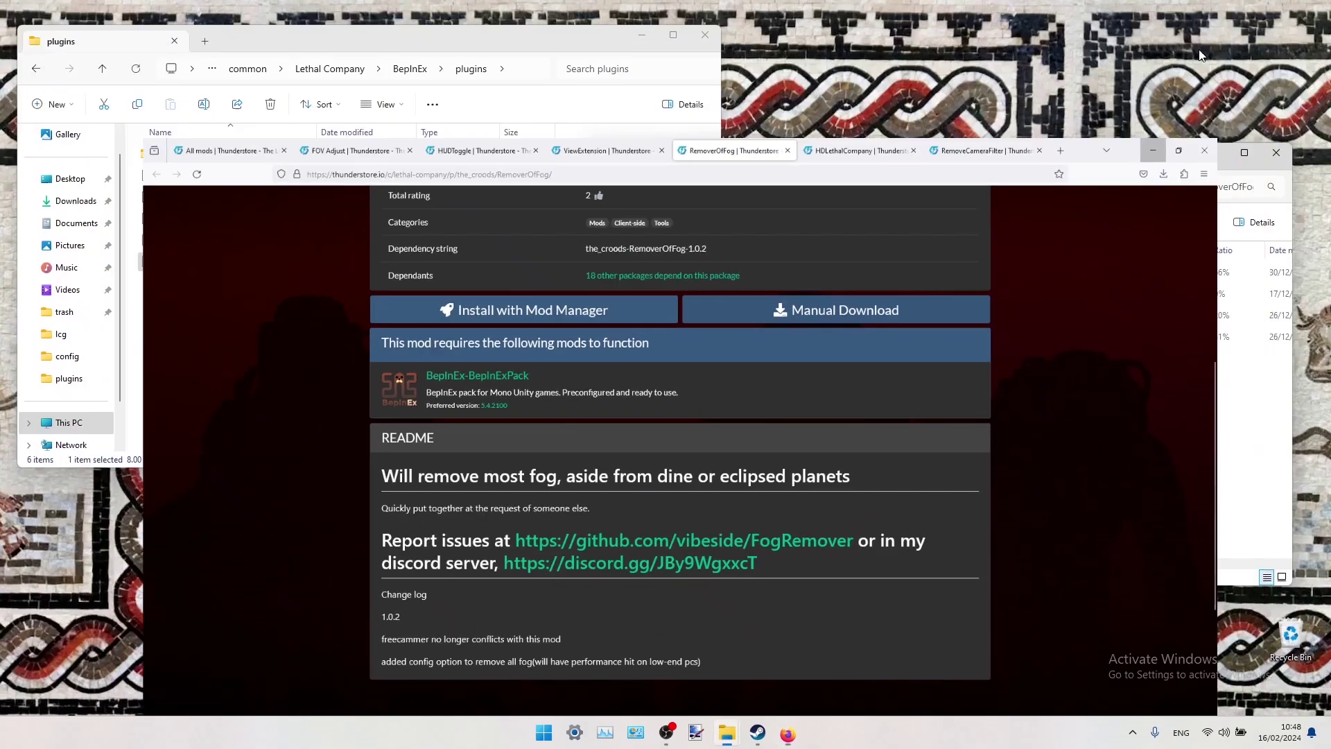
- Copy FogRemover.dll into the game's BepInEx plugins folder, close its archive and move the plugins window toward the screen's centre
{"action": "left_click_drag", "start_coordinate": [754, 272], "coordinate": [366, 344]}
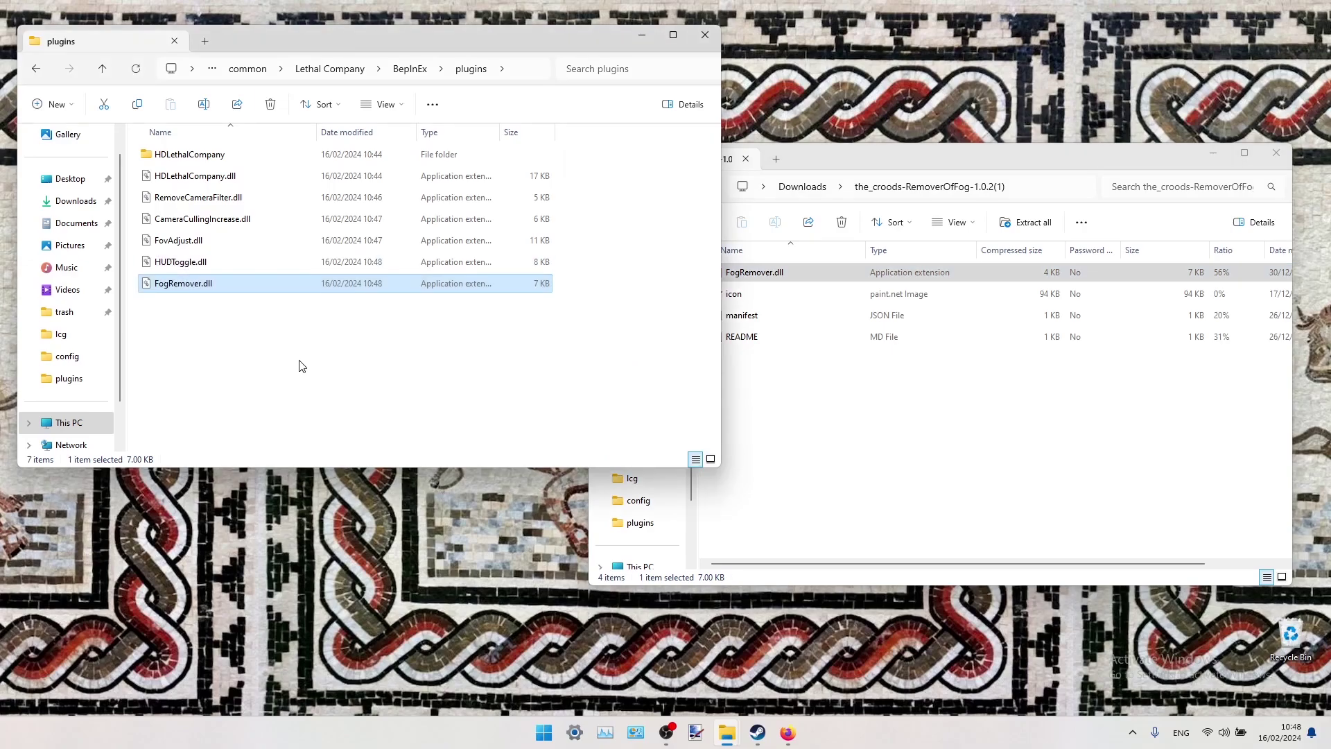
{"action": "left_click", "coordinate": [1276, 154]}
{"action": "left_click_drag", "start_coordinate": [376, 42], "coordinate": [496, 82]}
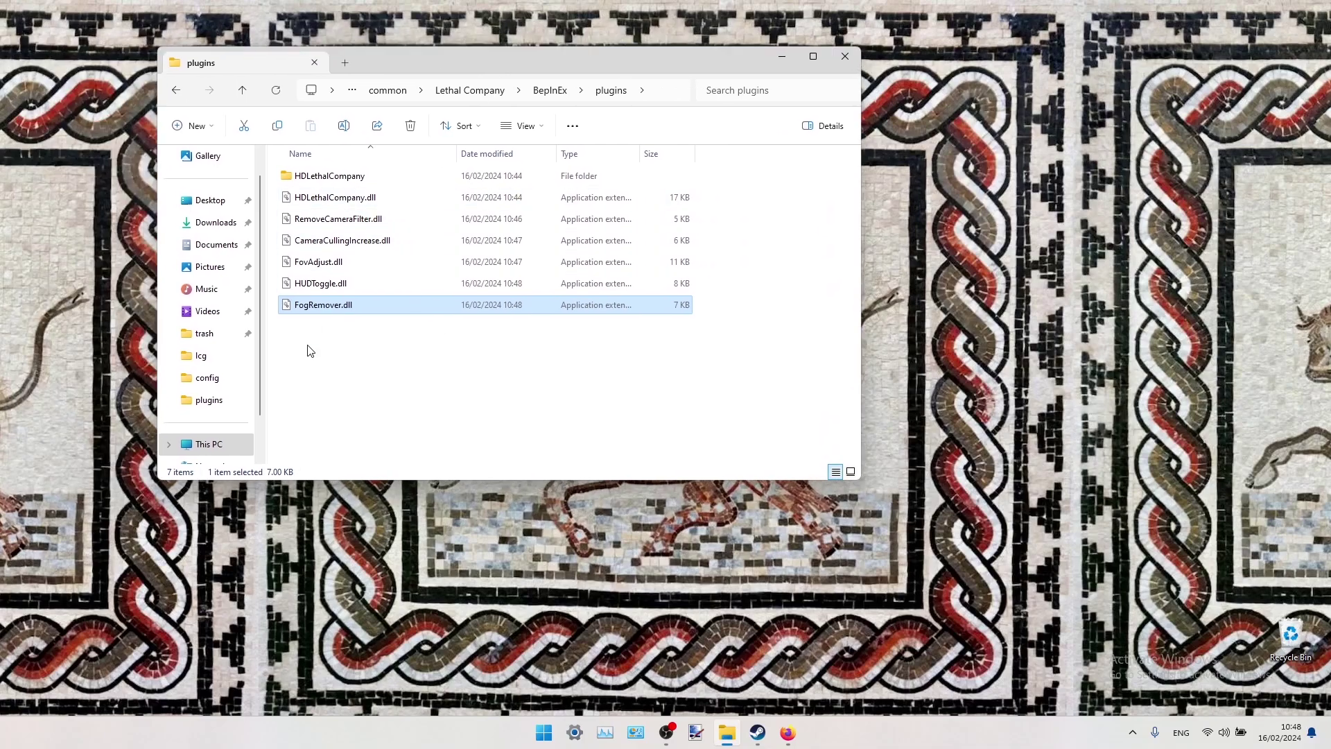
- Go up from the plugins folder through BepInEx to the common folder and switch to Steam
{"action": "left_click", "coordinate": [548, 92]}
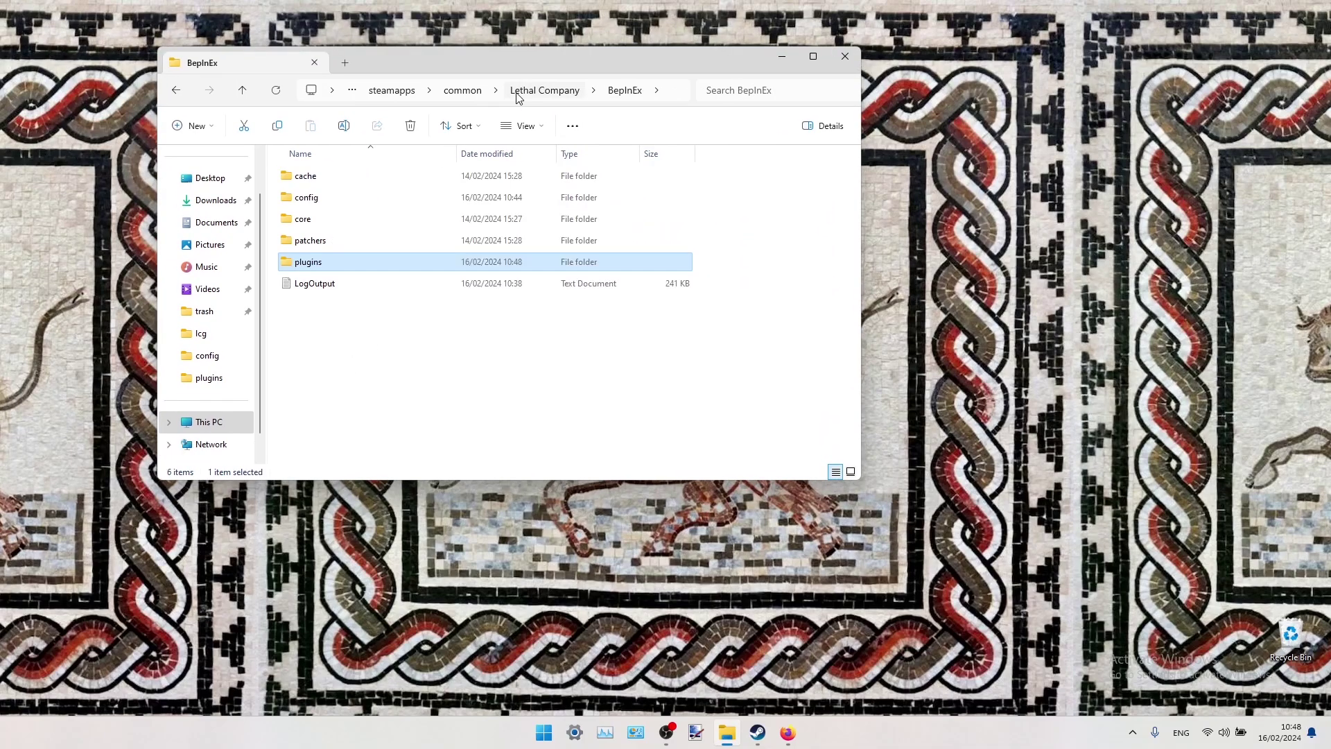
{"action": "left_click", "coordinate": [462, 90]}
{"action": "left_click", "coordinate": [757, 732]}
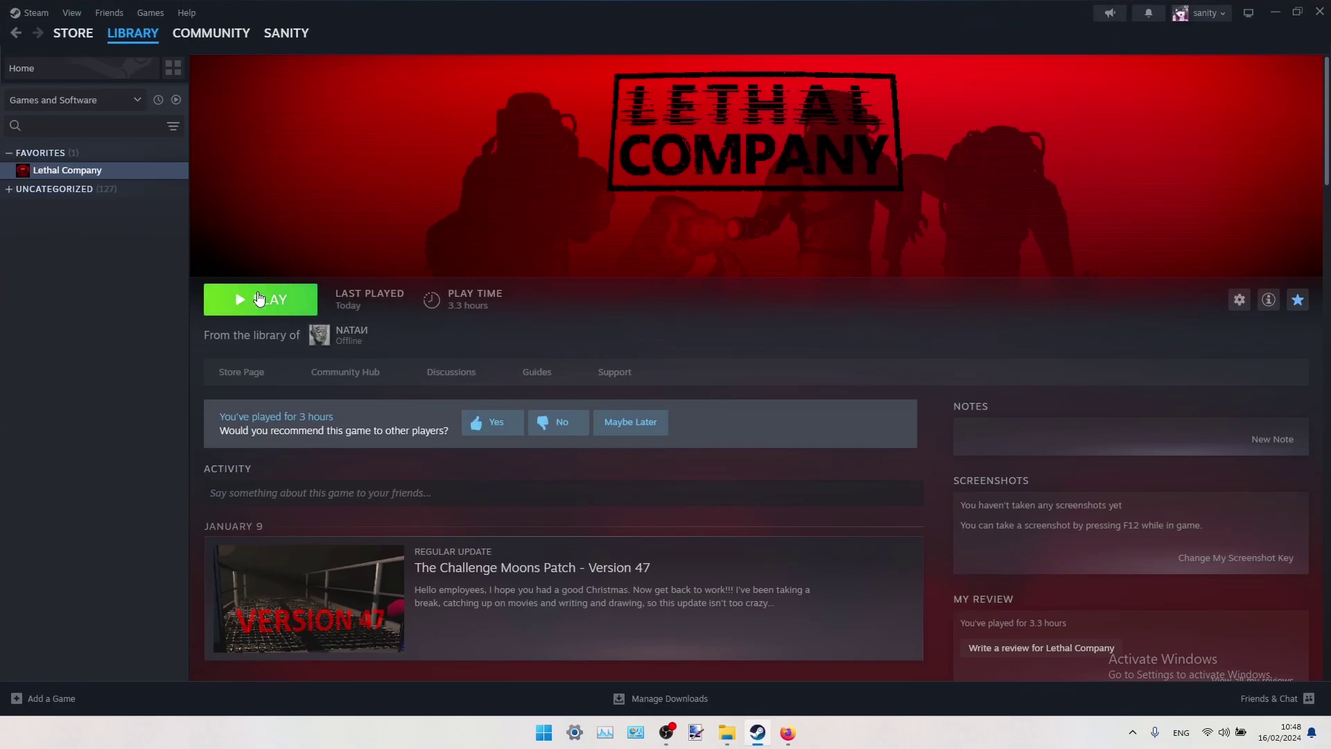
- Launch Lethal Company from the Steam library and bring its window to the front
{"action": "left_click", "coordinate": [258, 298]}
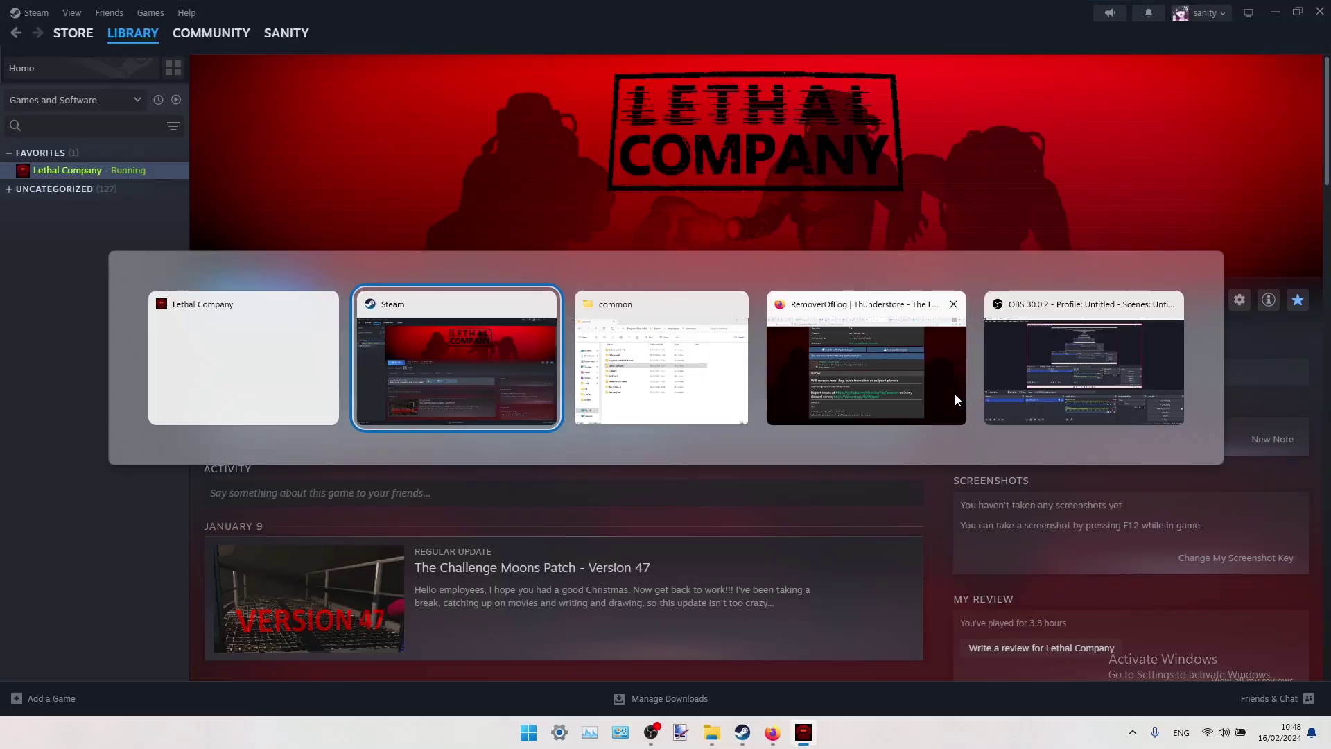
{"action": "key", "text": "alt+Tab"}
{"action": "key", "text": "alt+Tab"}
{"action": "key", "text": "alt+Tab"}
{"action": "key", "text": "alt+Tab"}
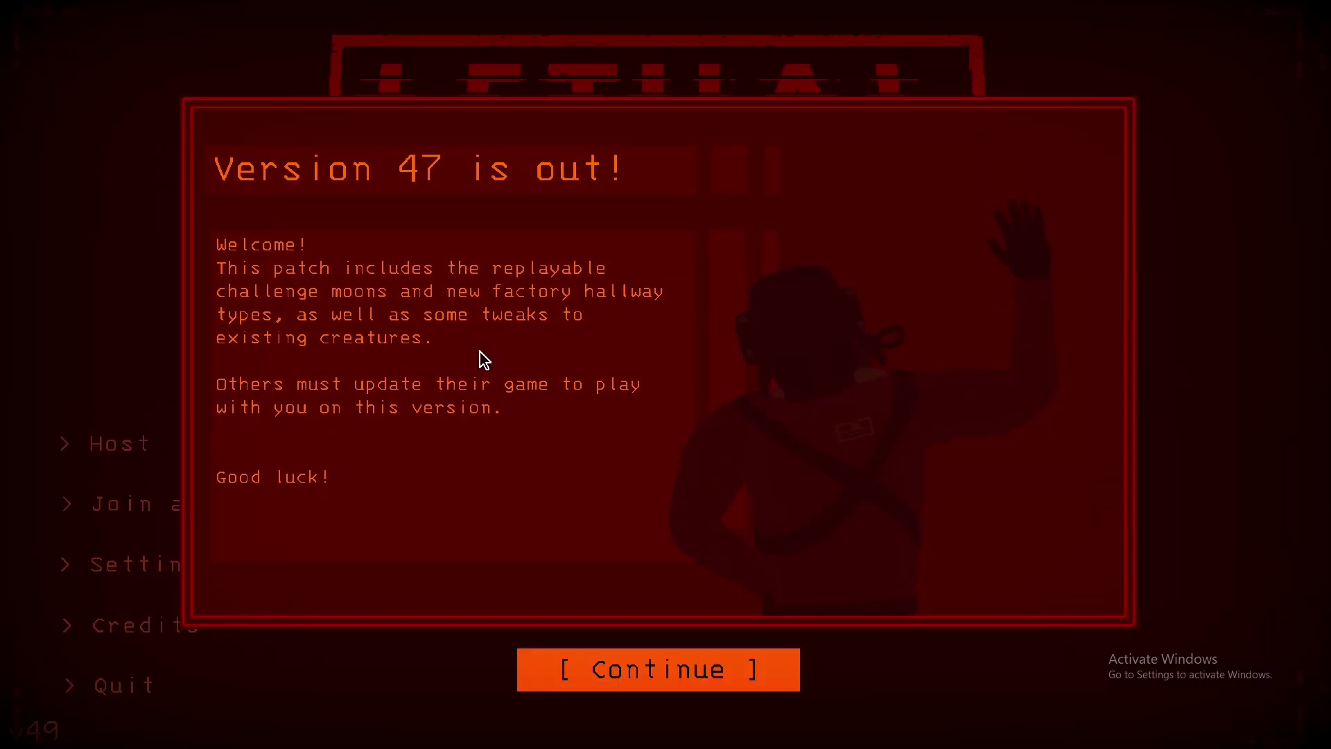
- Dismiss the Version 47 announcement and host a game from the main menu
{"action": "left_click", "coordinate": [669, 671]}
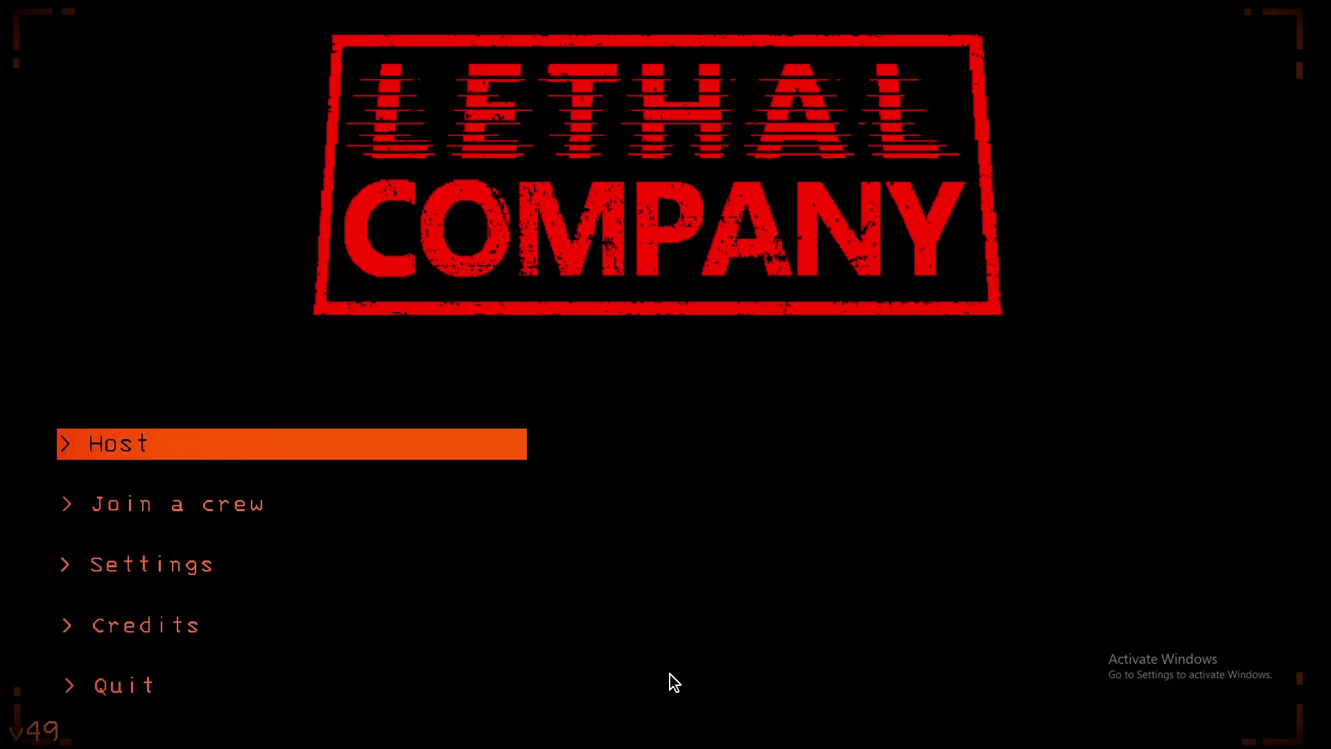
{"action": "left_click", "coordinate": [169, 449]}
{"action": "left_click", "coordinate": [680, 453]}
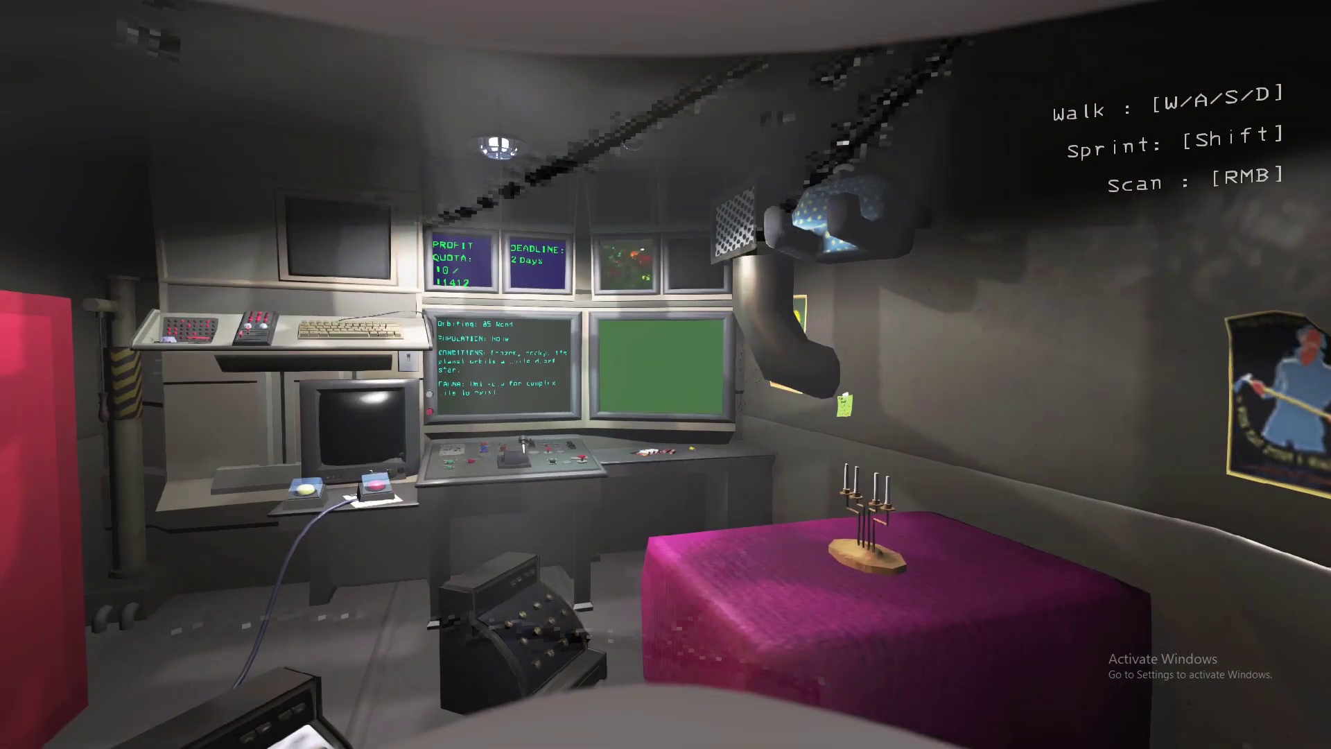
- Walk around the ship interior to examine the modded graphics, helmet visor and HUD
{"action": "key", "text": "w"}
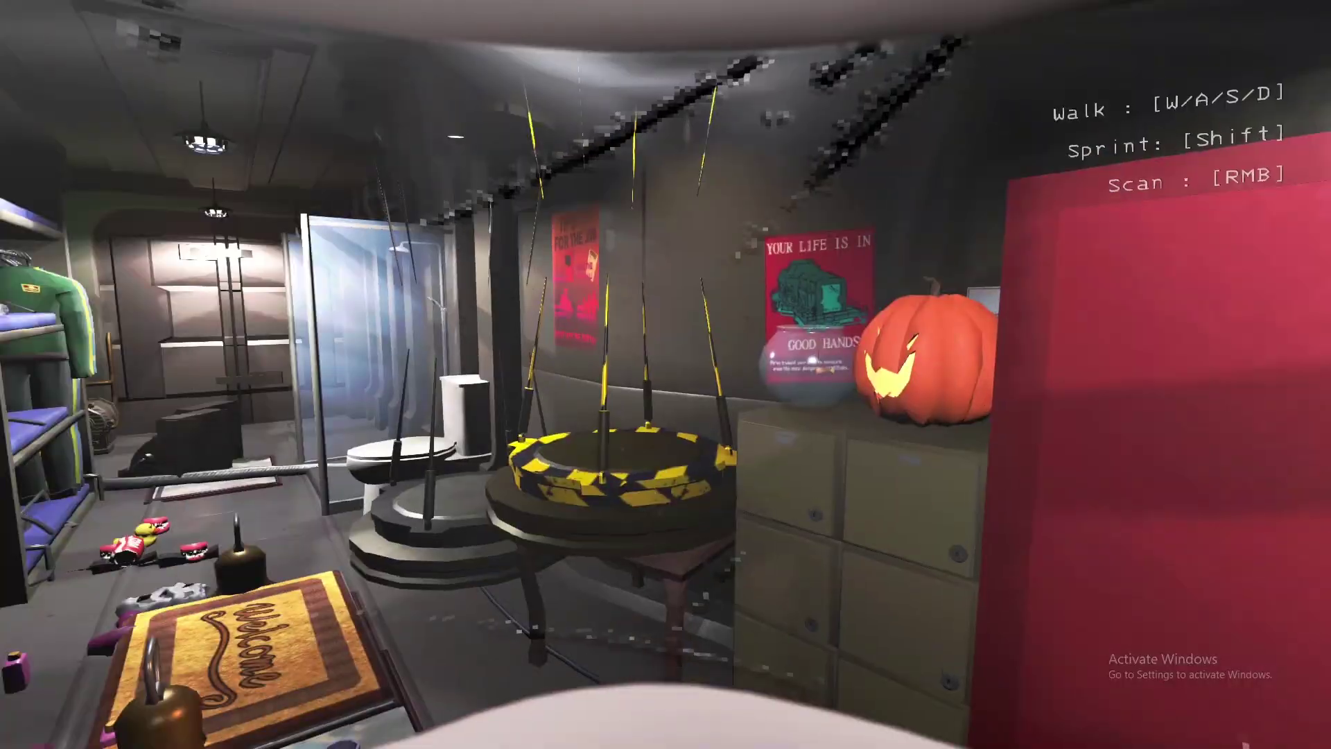
{"action": "key", "text": "w"}
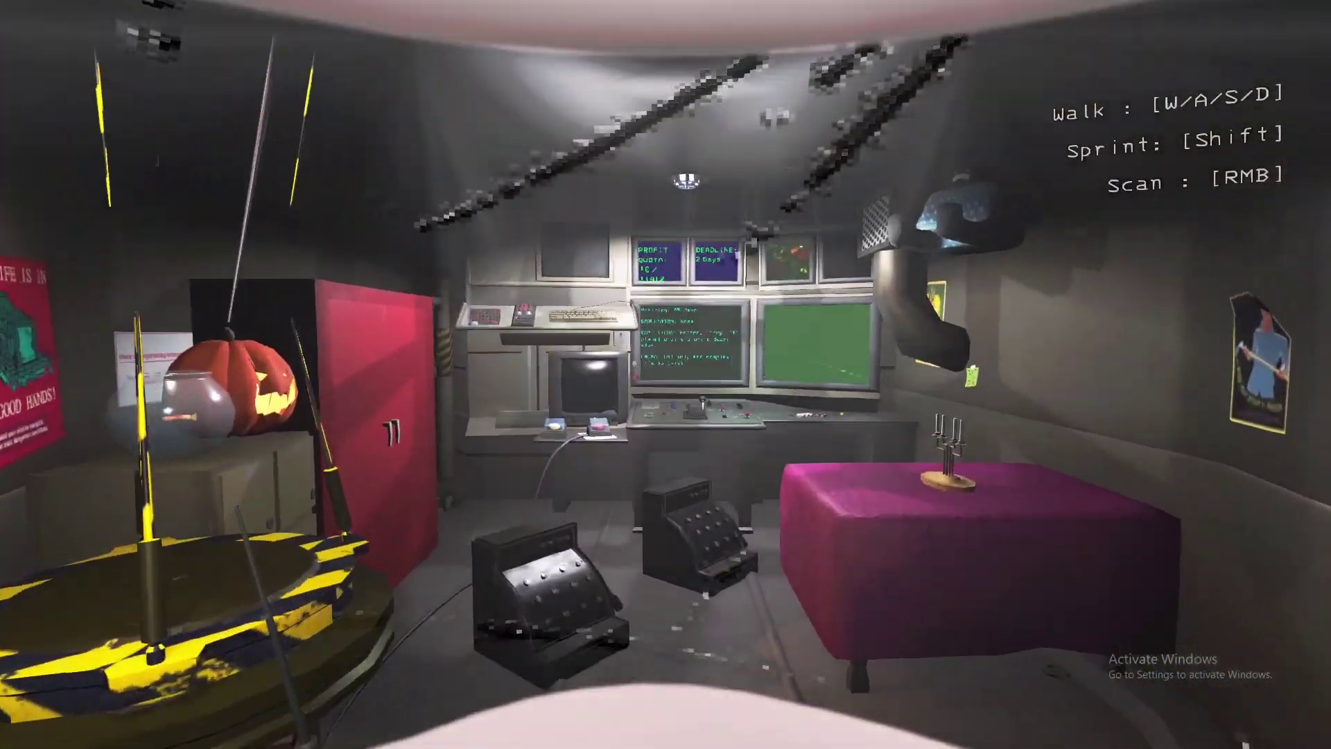
{"action": "key", "text": "w"}
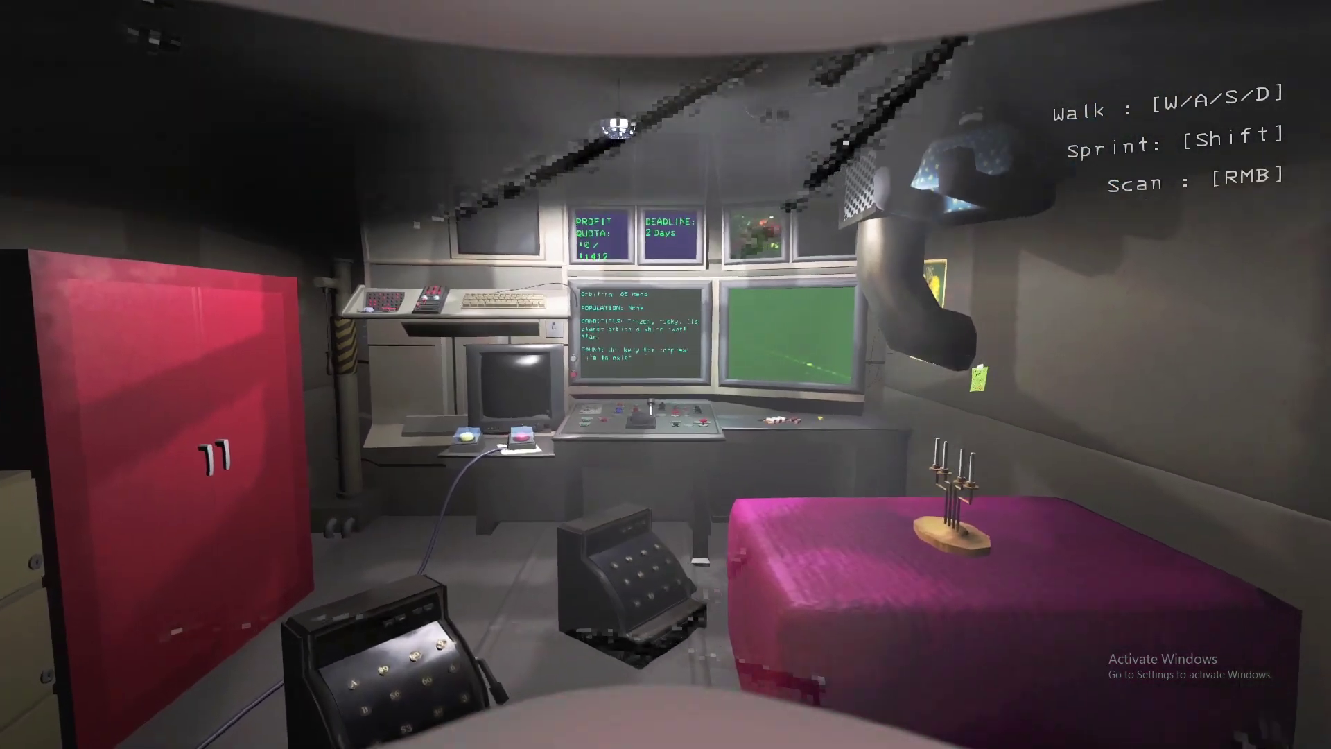
{"action": "key", "text": "w"}
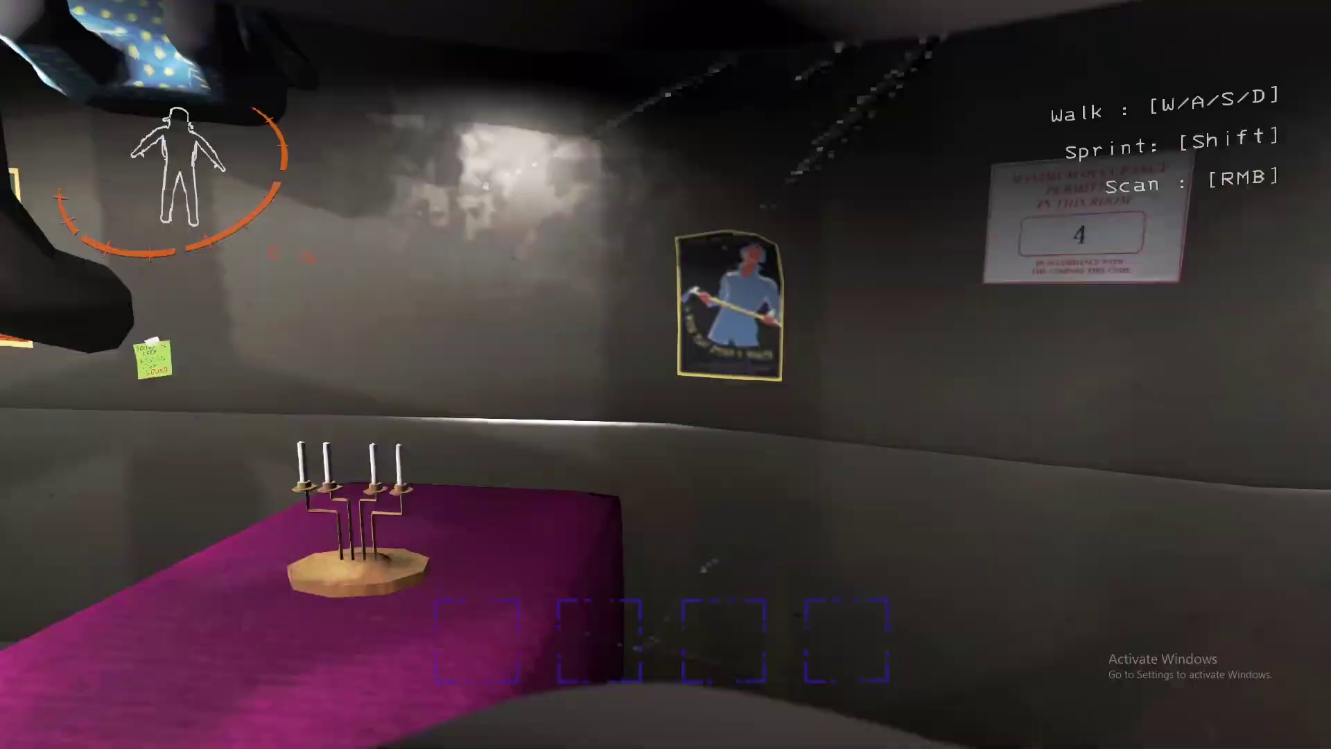
{"action": "key", "text": "w"}
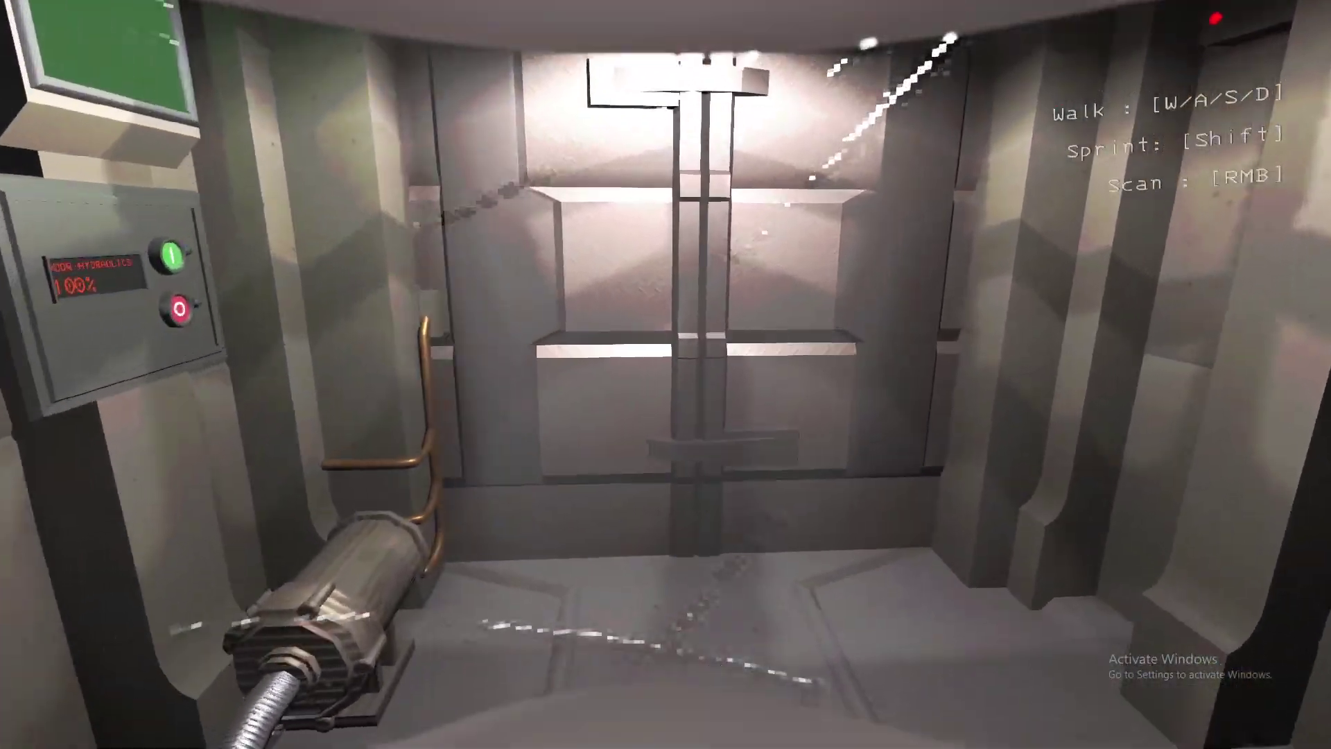
- Return to the ship's control desk and set the field of view to 95 with the chat command /fov 95
{"action": "key", "text": "w"}
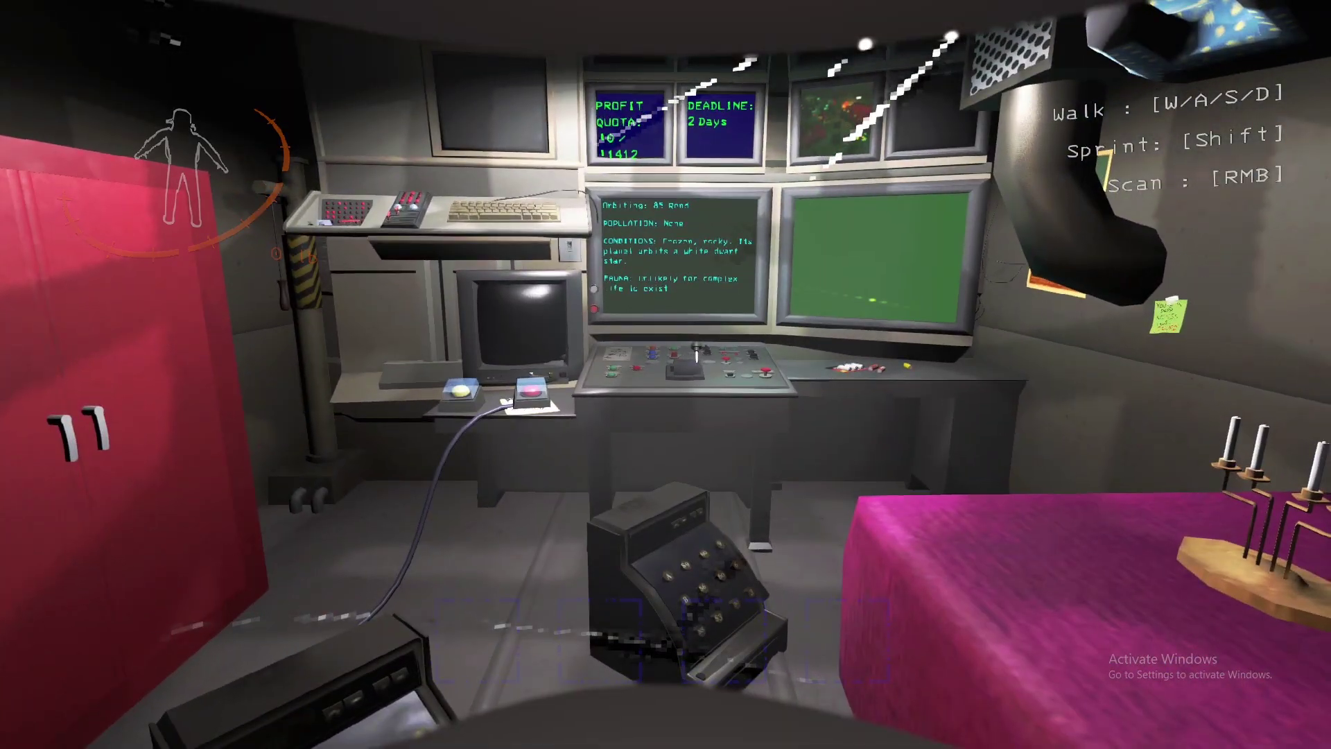
{"action": "key", "text": "w"}
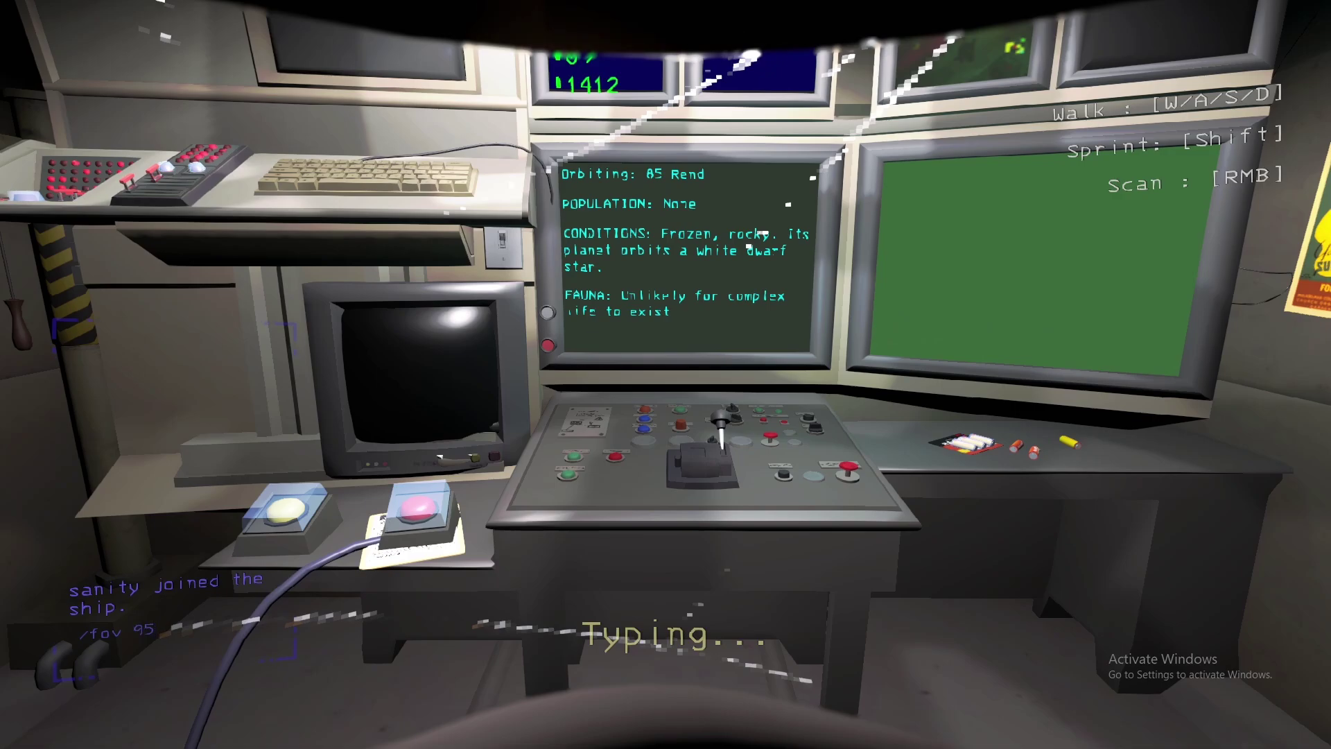
{"action": "key", "text": "Return"}
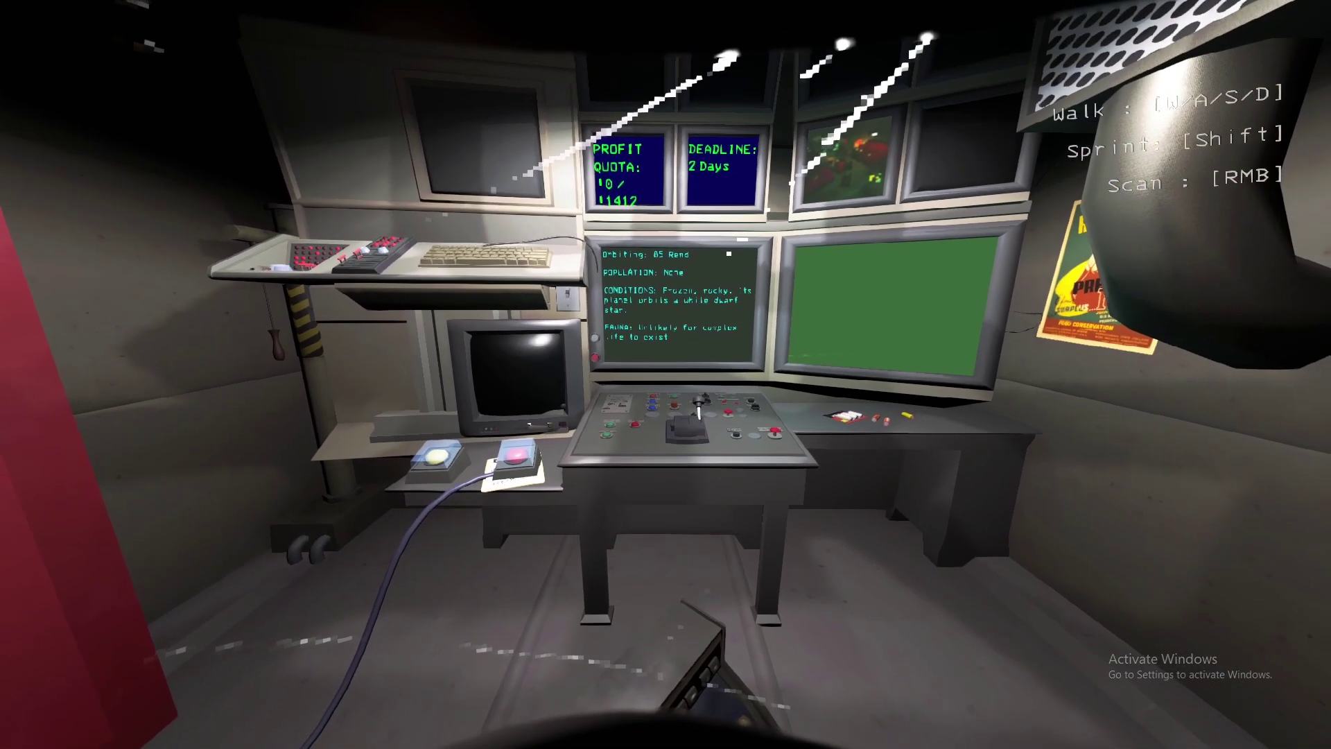
- Check the view around the control desk and hide the helmet visor with the /toggle chat command
{"action": "key", "text": "w"}
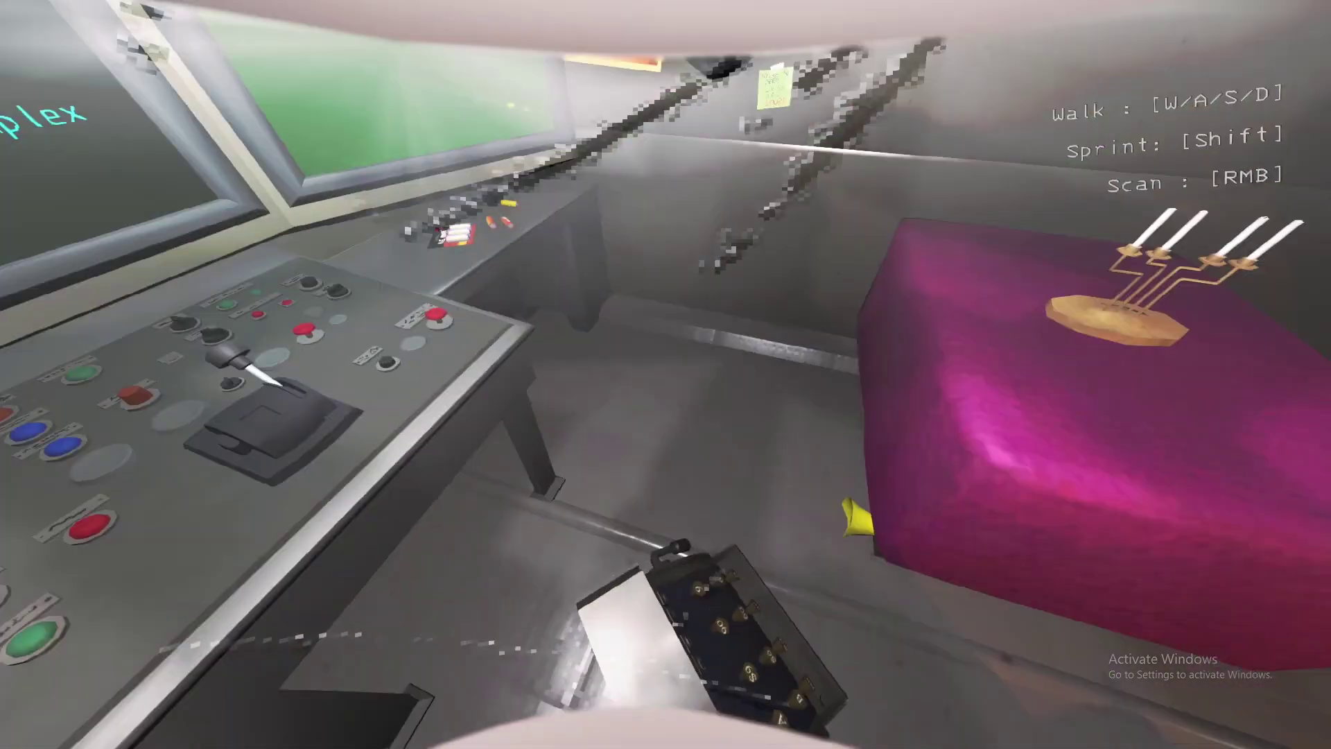
{"action": "key", "text": "w"}
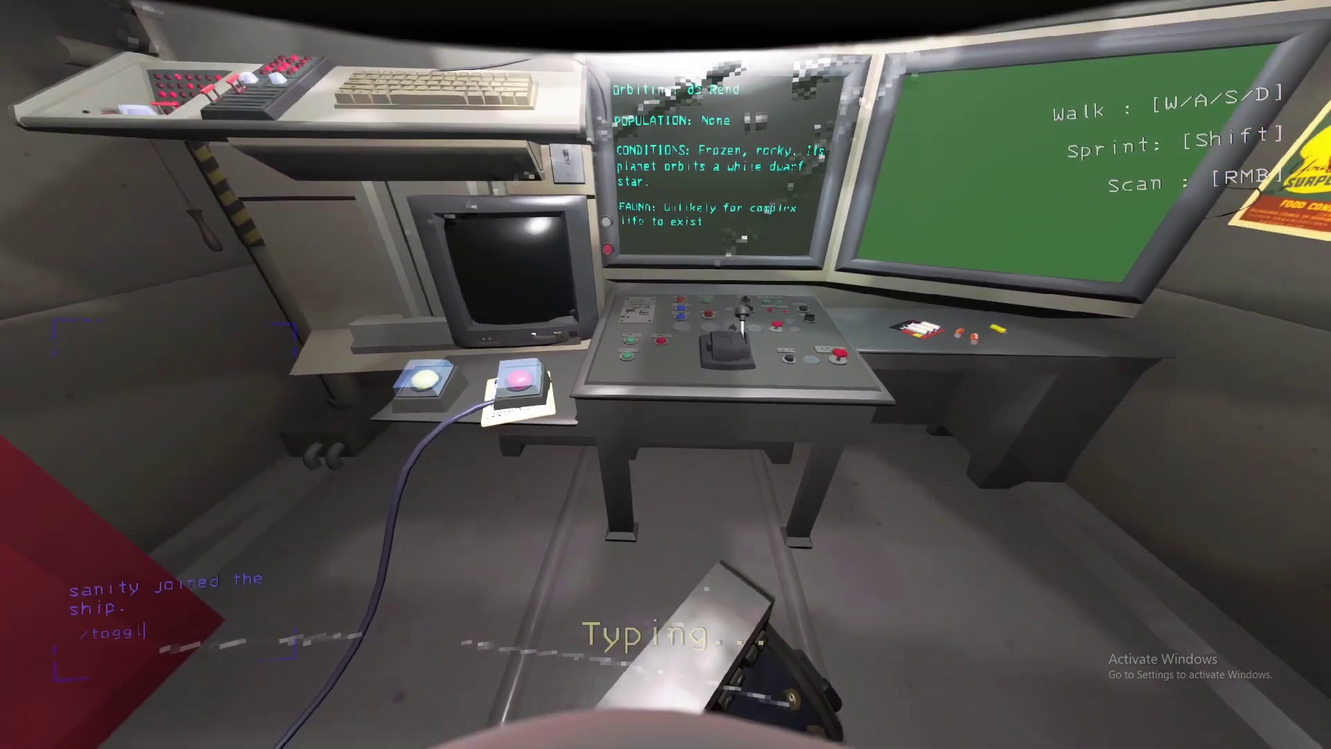
{"action": "key", "text": "Return"}
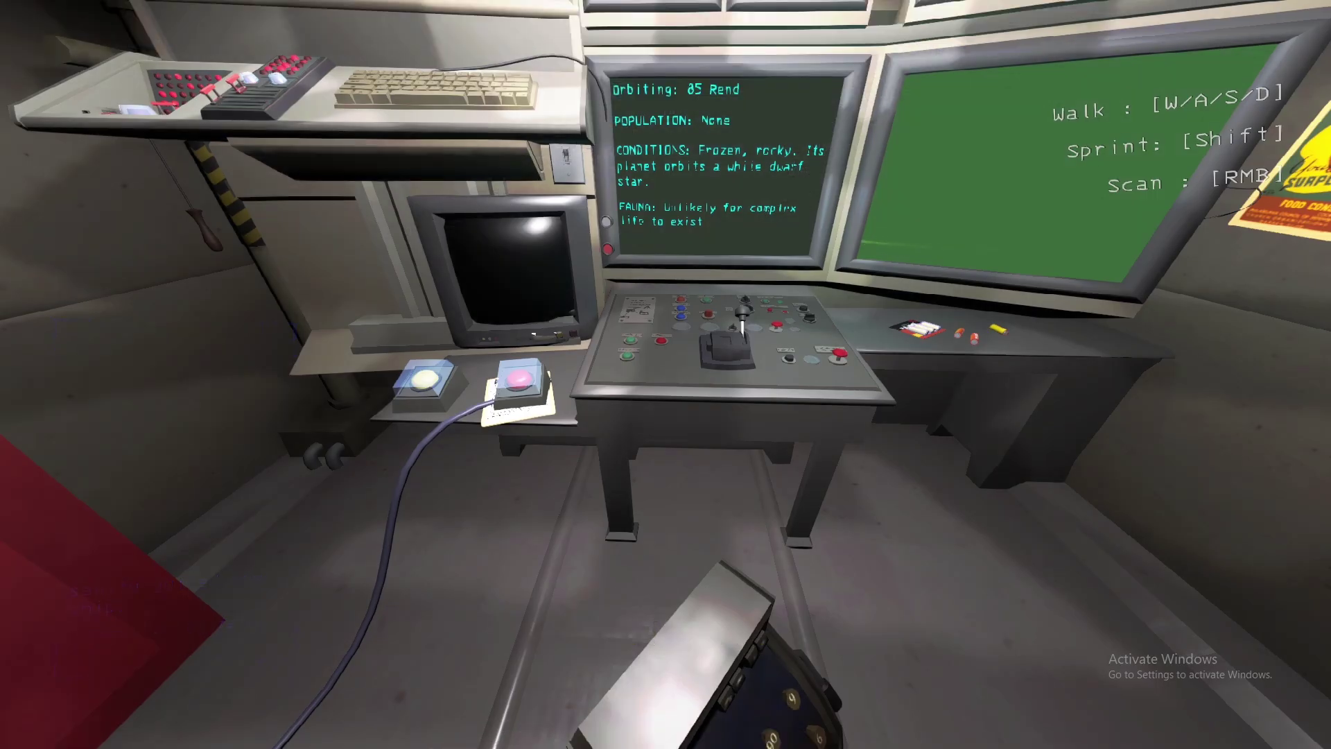
- Look through the ship without the visor, return to the control desk and start the game at its lever
{"action": "key", "text": "w"}
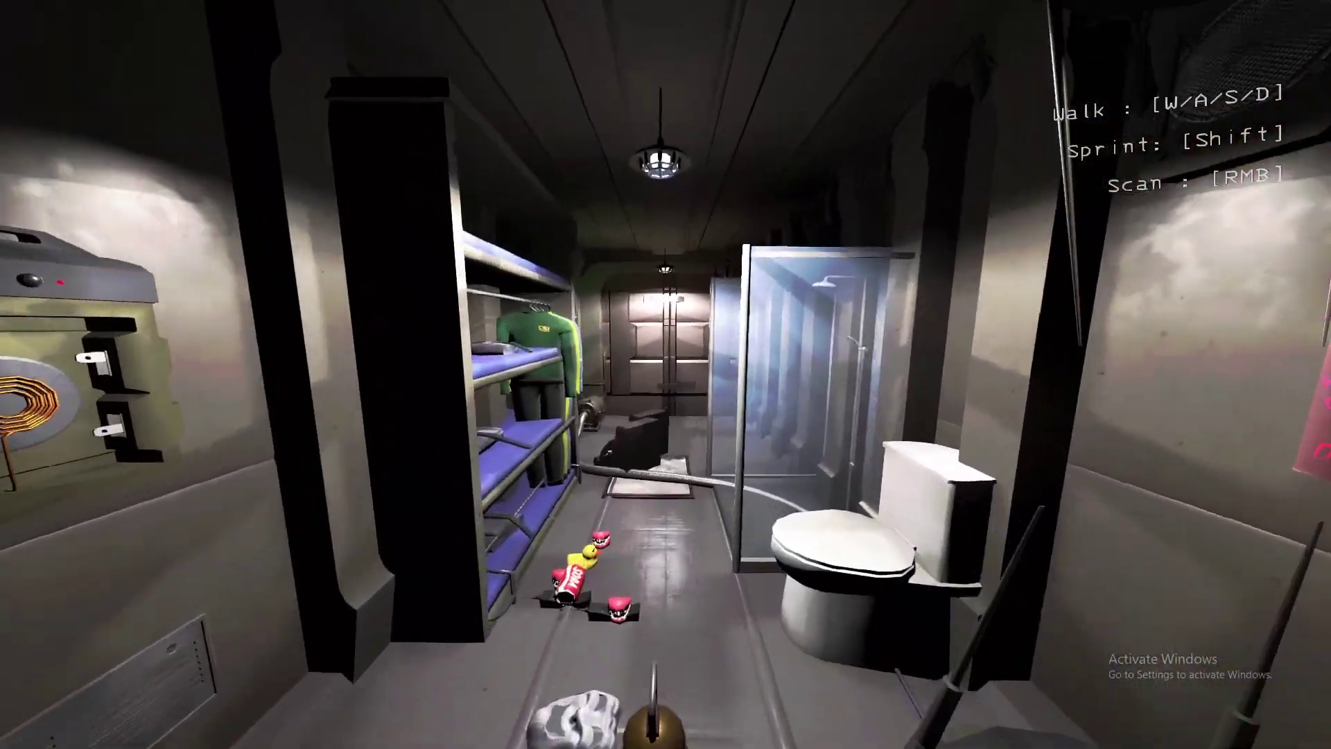
{"action": "key", "text": "w"}
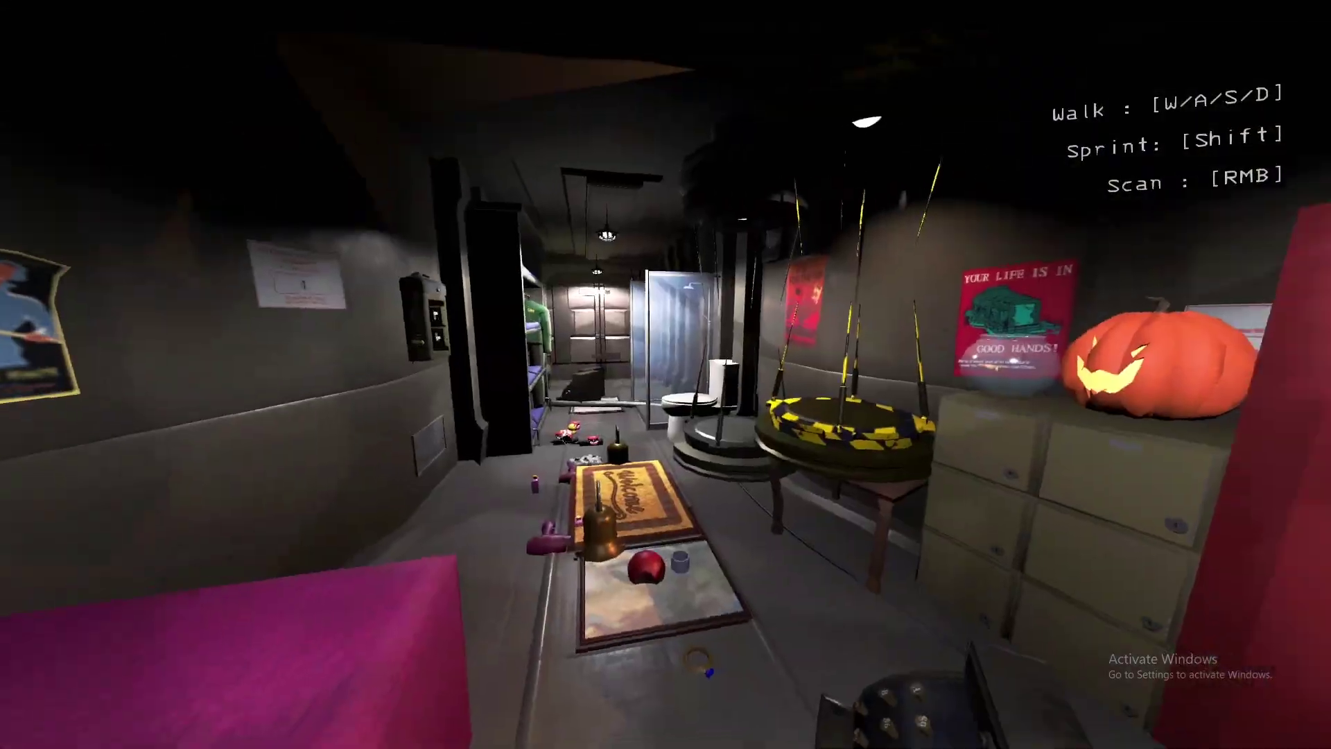
{"action": "key", "text": "w"}
{"action": "key", "text": "e"}
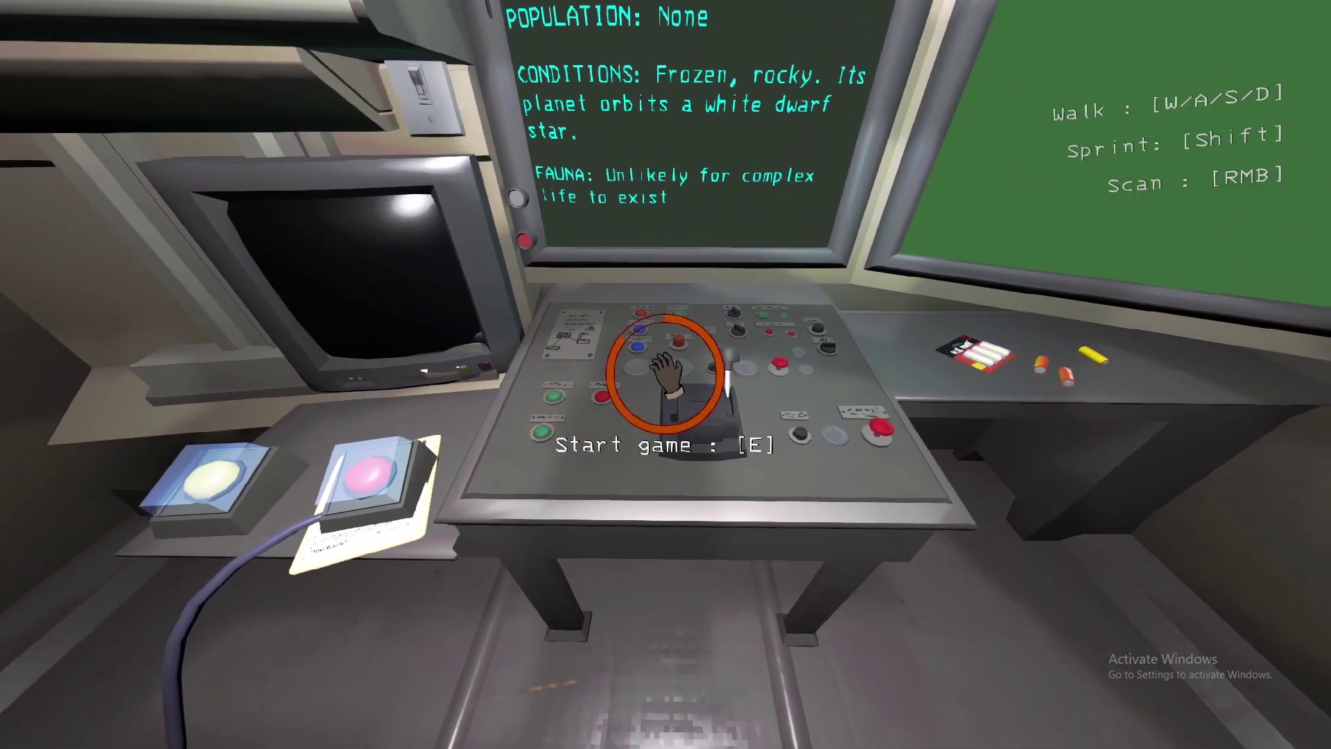